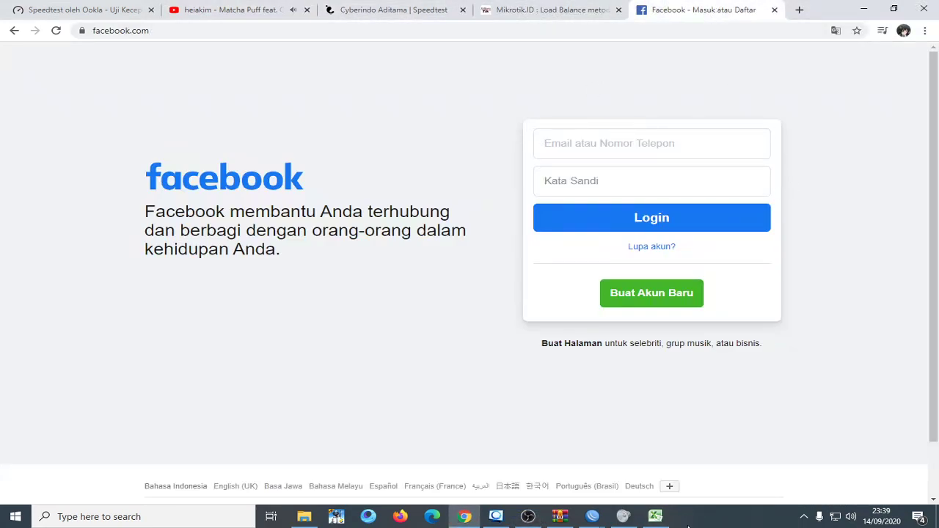
Step: Review the Input Script sheet of the script v0.4 workbook in Excel, and close the workbook
{"action": "left_click", "coordinate": [655, 516]}
{"action": "left_click", "coordinate": [142, 170]}
{"action": "scroll", "coordinate": [220, 283], "scroll_direction": "down", "scroll_amount": 4}
{"action": "scroll", "coordinate": [220, 284], "scroll_direction": "up", "scroll_amount": 4}
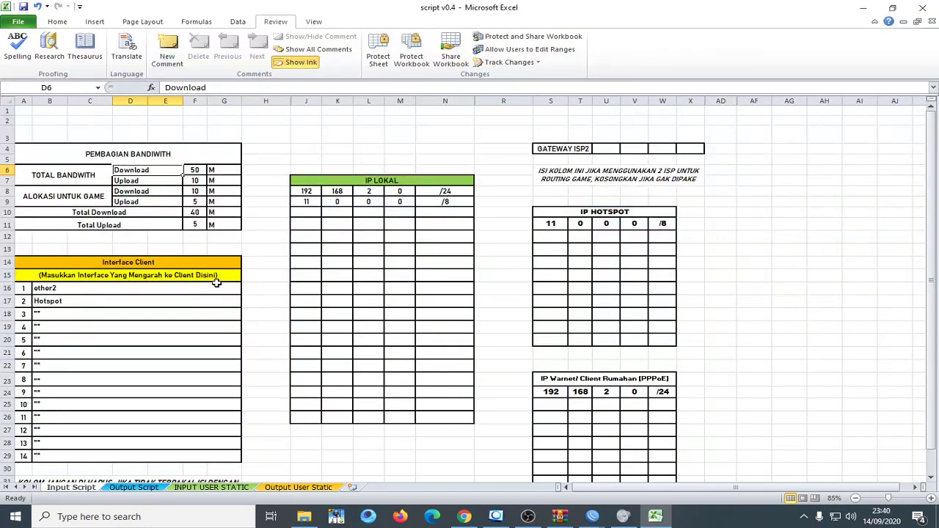
{"action": "left_click", "coordinate": [922, 7]}
{"action": "left_click", "coordinate": [527, 516]}
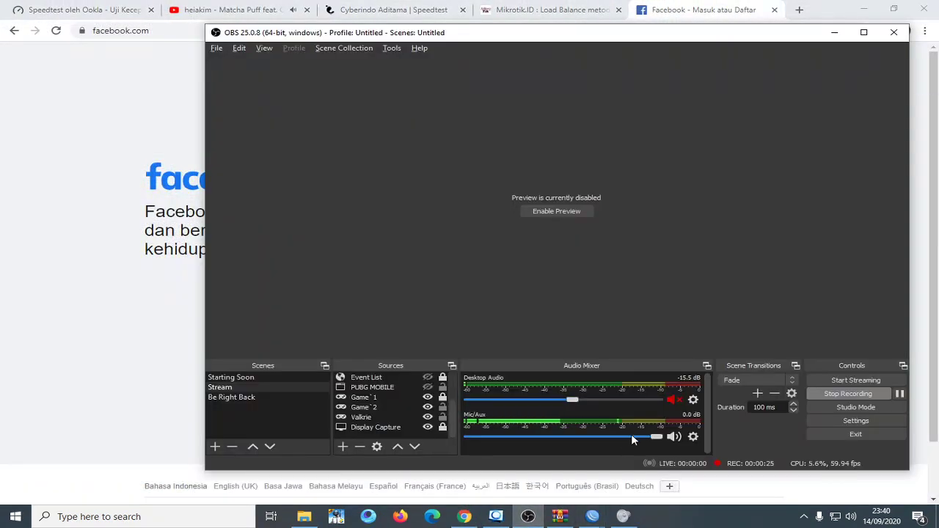
{"action": "left_click", "coordinate": [4, 299]}
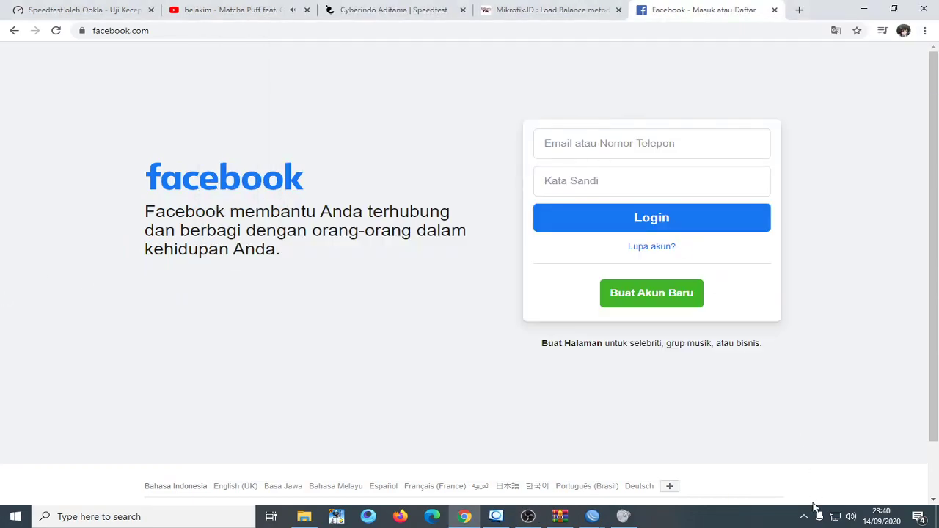
Step: Switch to the WinBox session connected to the x86 MikroTik router
{"action": "mouse_move", "coordinate": [592, 517]}
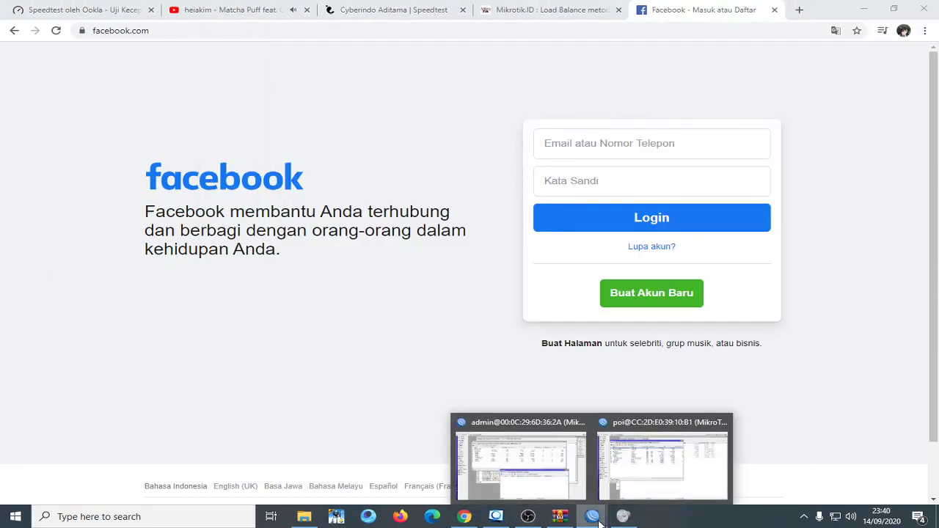
{"action": "left_click", "coordinate": [545, 468]}
{"action": "left_click", "coordinate": [595, 508]}
{"action": "left_click", "coordinate": [594, 508]}
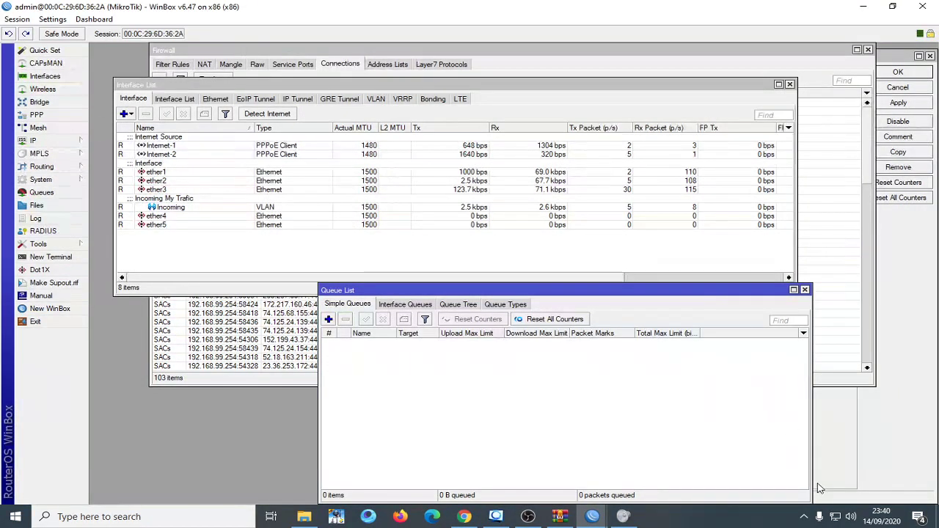
Step: Lower a playback volume in the Windows volume mixer and return to WinBox
{"action": "right_click", "coordinate": [852, 520]}
{"action": "left_click", "coordinate": [820, 401]}
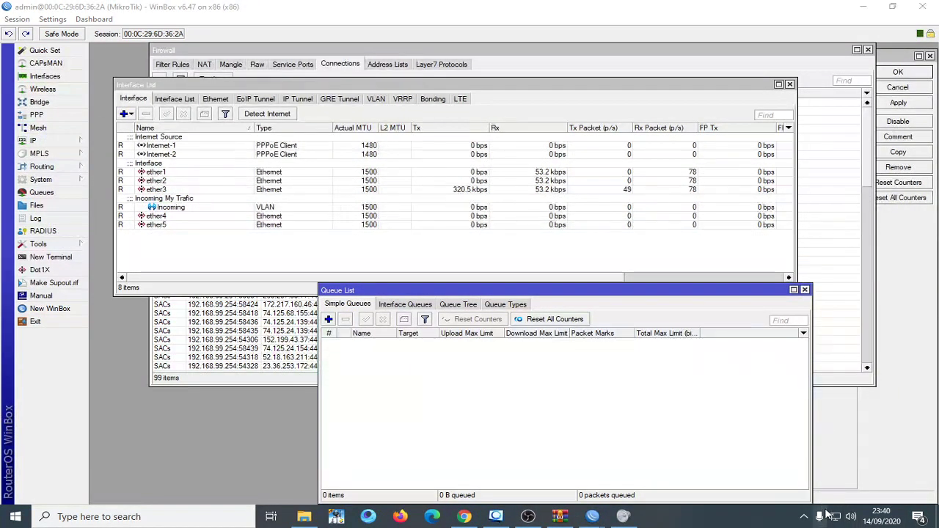
{"action": "left_click_drag", "start_coordinate": [884, 386], "coordinate": [886, 438]}
{"action": "left_click", "coordinate": [413, 438]}
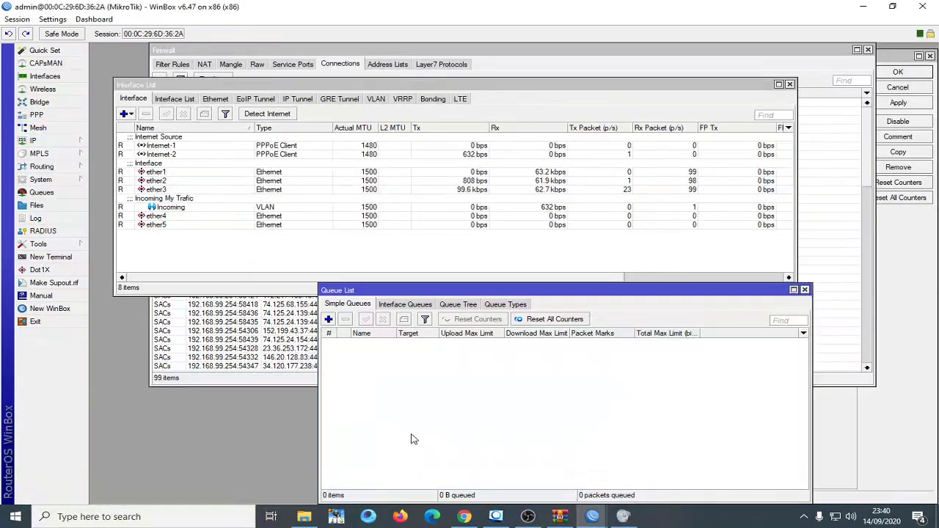
Step: Display the firewall's mangle rules, widen the Action column, and examine the mark connection and mark routing rules
{"action": "left_click", "coordinate": [235, 66]}
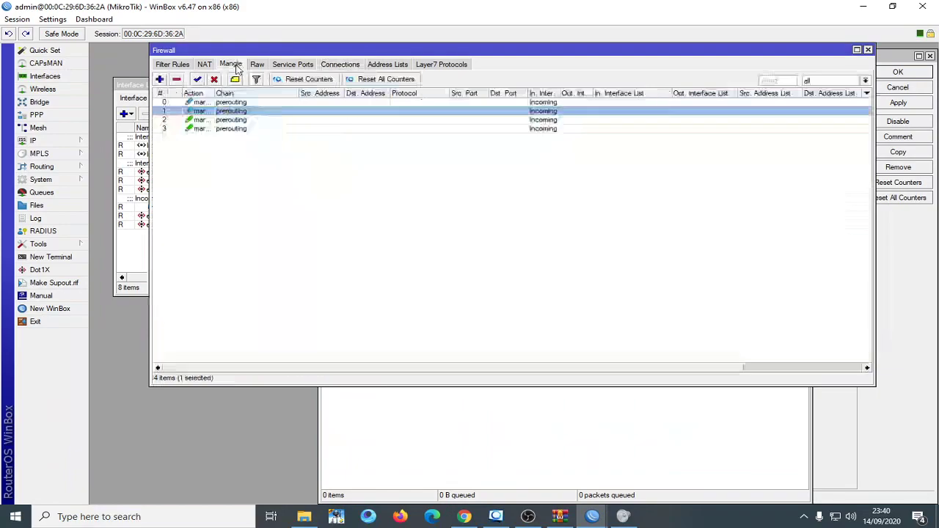
{"action": "left_click", "coordinate": [294, 147]}
{"action": "left_click_drag", "start_coordinate": [218, 98], "coordinate": [283, 109]}
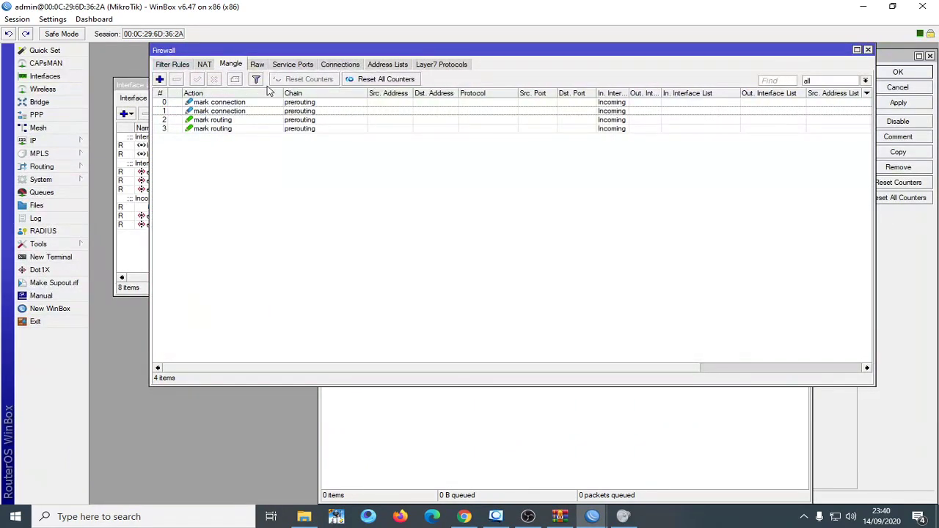
{"action": "left_click", "coordinate": [318, 104]}
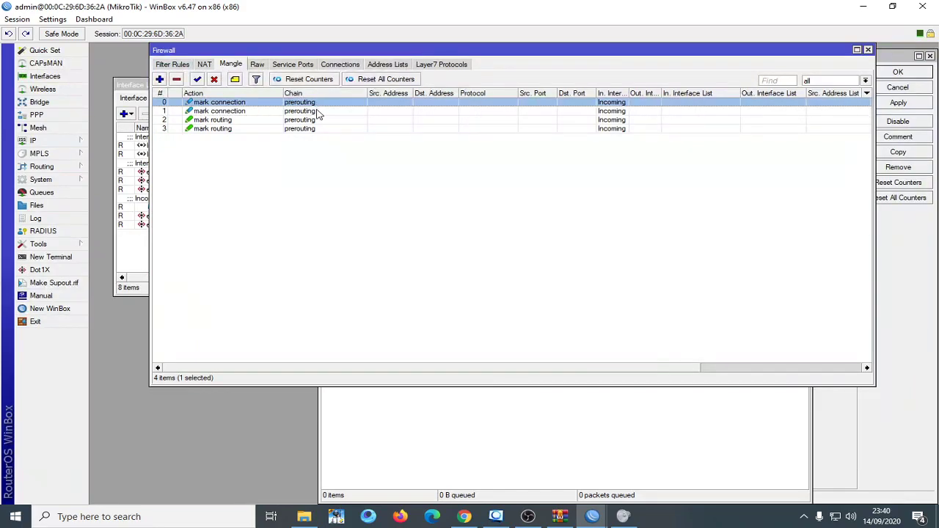
{"action": "left_click", "coordinate": [317, 111]}
{"action": "left_click", "coordinate": [327, 128]}
{"action": "left_click", "coordinate": [321, 111]}
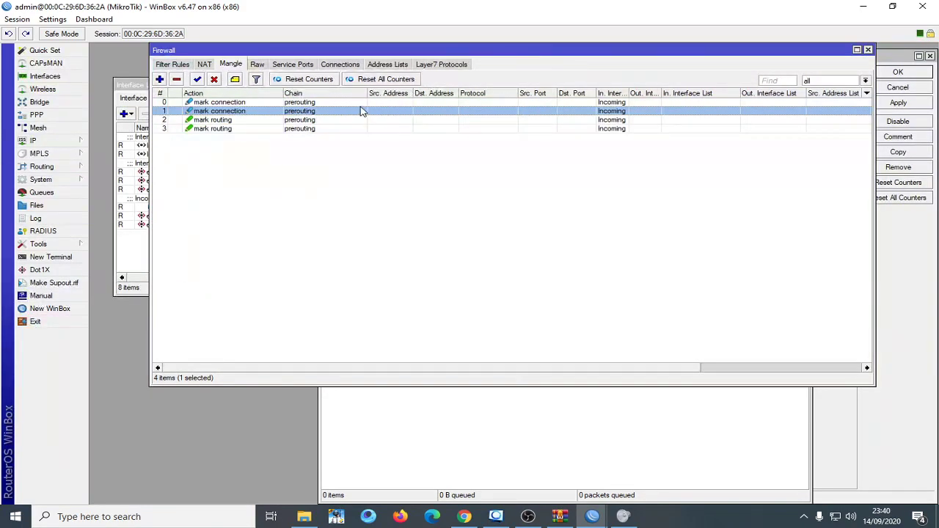
Step: Check the router's interface list, and view the firewall's tracked connections with their connection marks
{"action": "left_click", "coordinate": [133, 270]}
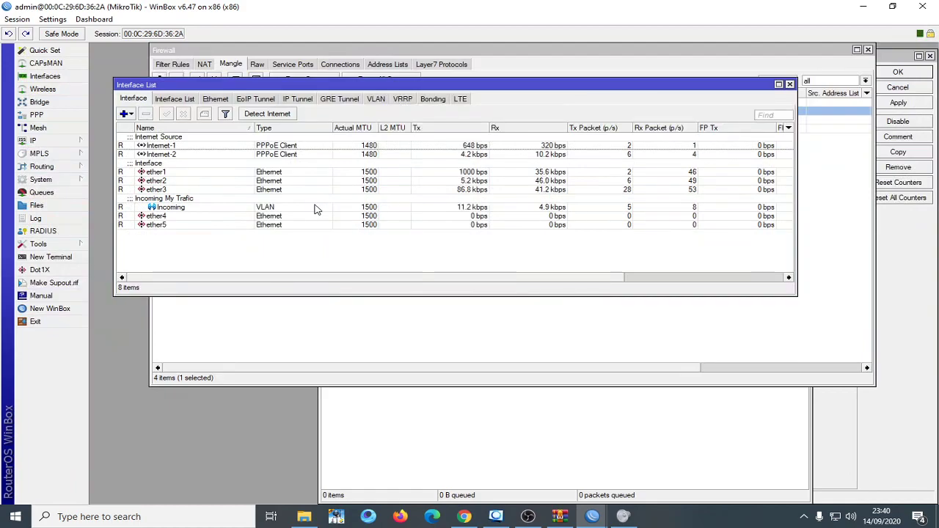
{"action": "left_click", "coordinate": [341, 314]}
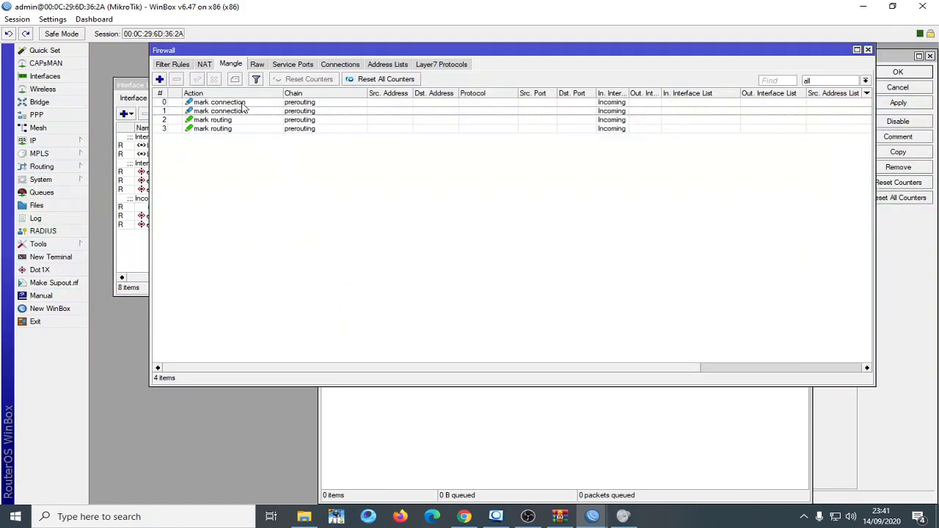
{"action": "left_click", "coordinate": [345, 66]}
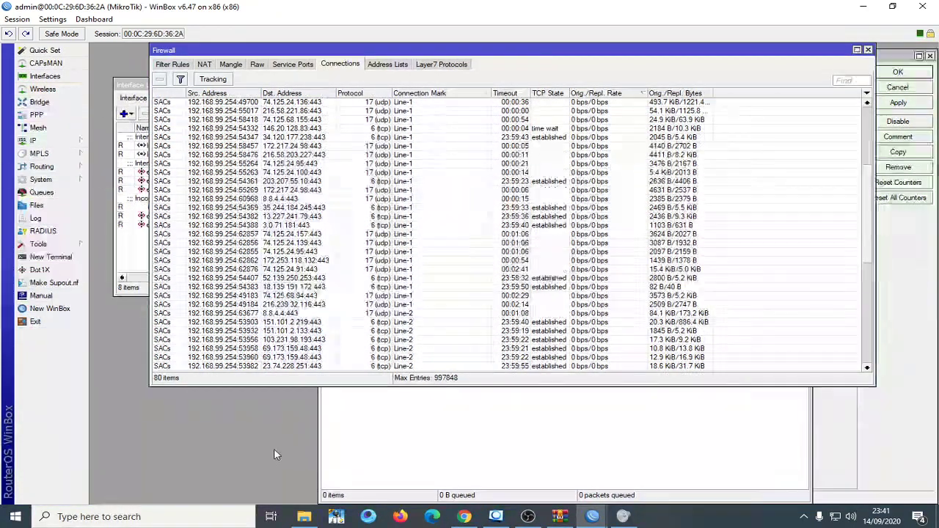
Step: Open Paint and brush six freehand ovals in a row across the blank canvas
{"action": "left_click", "coordinate": [152, 507]}
{"action": "type", "text": "pain"}
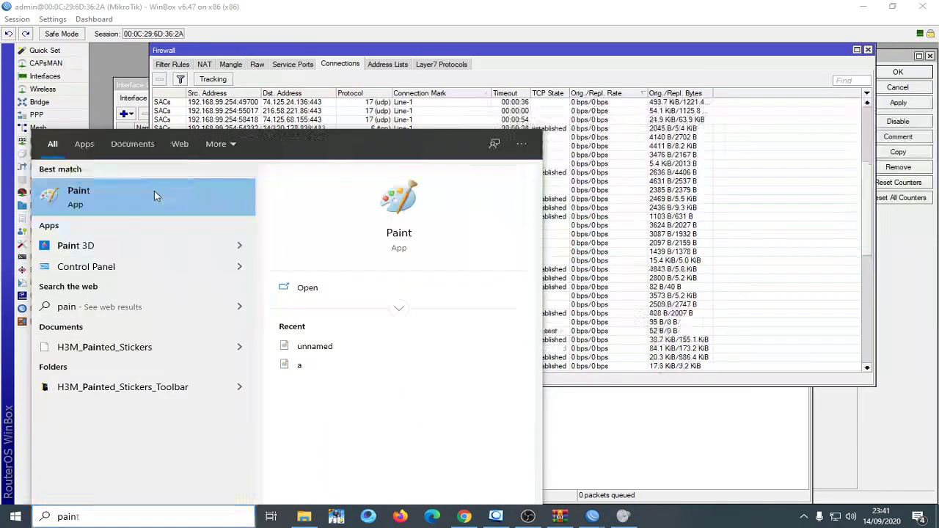
{"action": "left_click", "coordinate": [185, 198]}
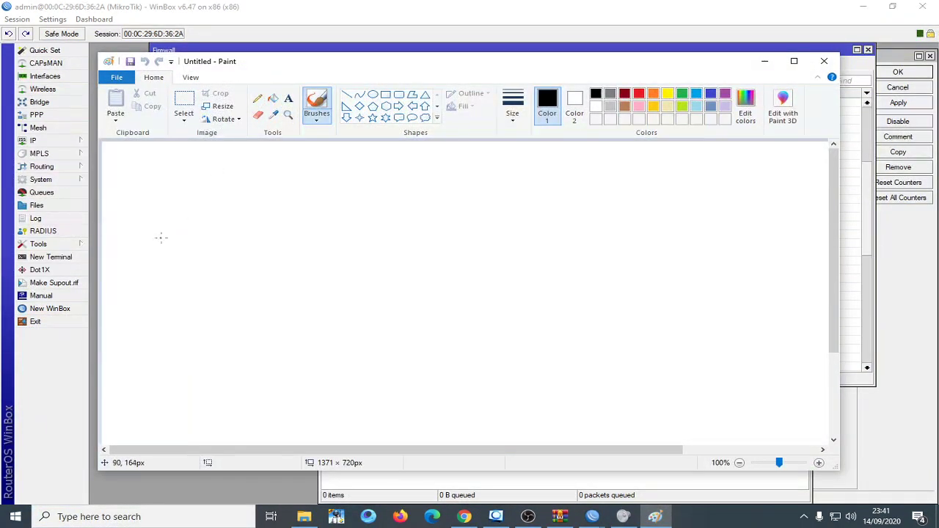
{"action": "mouse_move", "coordinate": [210, 193]}
{"action": "left_mouse_down"}
{"action": "mouse_move", "coordinate": [199, 216]}
{"action": "mouse_move", "coordinate": [211, 193]}
{"action": "mouse_move", "coordinate": [261, 248]}
{"action": "mouse_move", "coordinate": [248, 203]}
{"action": "mouse_move", "coordinate": [292, 236]}
{"action": "mouse_move", "coordinate": [297, 196]}
{"action": "left_mouse_up"}
{"action": "mouse_move", "coordinate": [355, 198]}
{"action": "left_mouse_down"}
{"action": "mouse_move", "coordinate": [388, 234]}
{"action": "mouse_move", "coordinate": [357, 198]}
{"action": "mouse_move", "coordinate": [399, 214]}
{"action": "mouse_move", "coordinate": [409, 190]}
{"action": "left_mouse_up"}
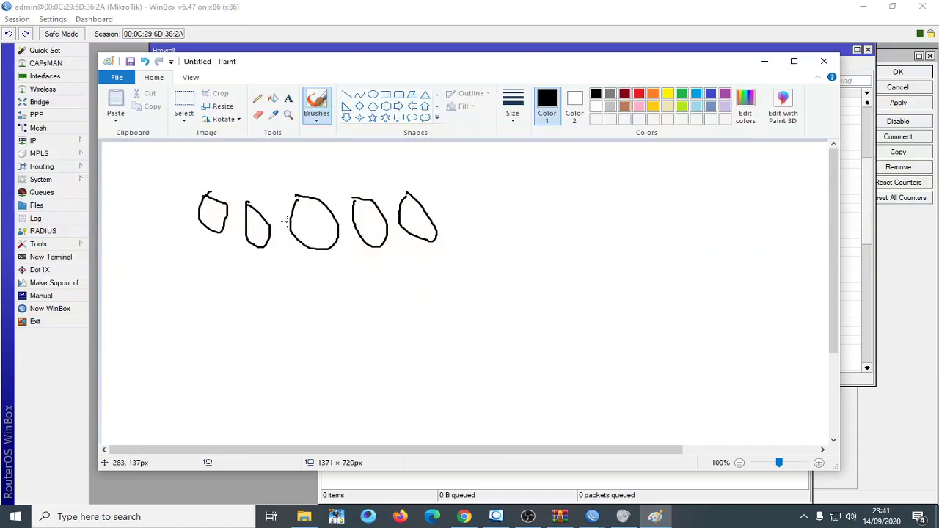
{"action": "mouse_move", "coordinate": [448, 198]}
{"action": "left_mouse_down"}
{"action": "mouse_move", "coordinate": [472, 236]}
{"action": "mouse_move", "coordinate": [444, 192]}
{"action": "mouse_move", "coordinate": [440, 205]}
{"action": "left_mouse_up"}
Step: Move the Paint window off the WinBox connection list and bring that list forward to examine the connection marks
{"action": "mouse_move", "coordinate": [434, 62]}
{"action": "left_mouse_down"}
{"action": "mouse_move", "coordinate": [442, 260]}
{"action": "mouse_move", "coordinate": [510, 86]}
{"action": "mouse_move", "coordinate": [519, 86]}
{"action": "mouse_move", "coordinate": [513, 82]}
{"action": "left_mouse_up"}
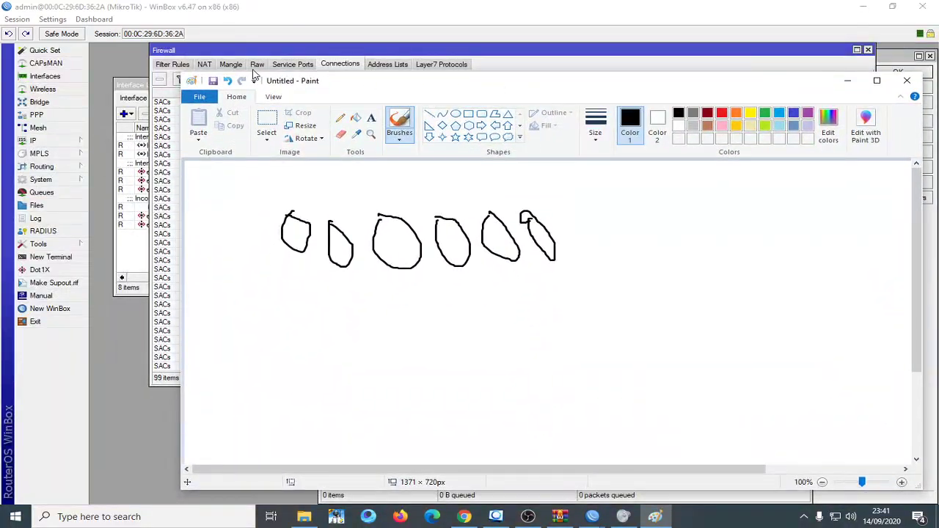
{"action": "mouse_move", "coordinate": [317, 82]}
{"action": "left_mouse_down"}
{"action": "mouse_move", "coordinate": [286, 80]}
{"action": "mouse_move", "coordinate": [298, 95]}
{"action": "left_mouse_up"}
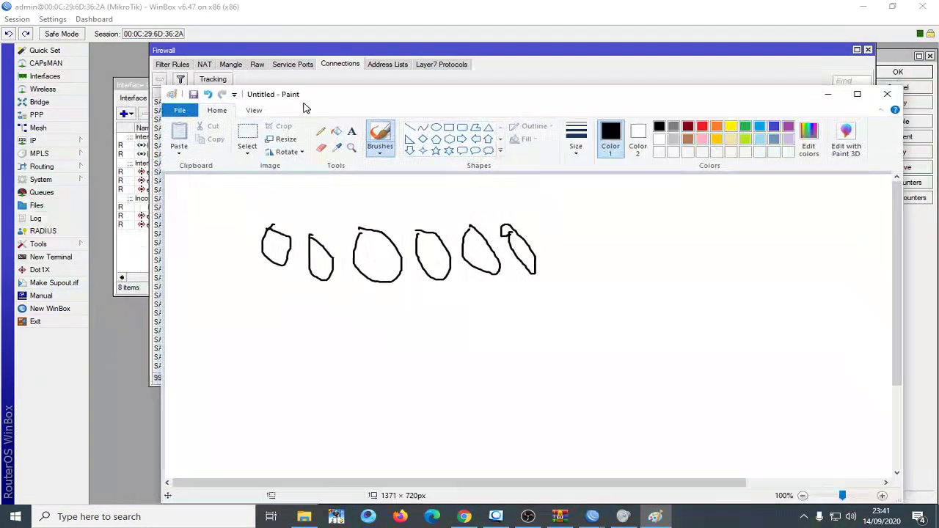
{"action": "mouse_move", "coordinate": [372, 98]}
{"action": "left_mouse_down"}
{"action": "mouse_move", "coordinate": [406, 71]}
{"action": "mouse_move", "coordinate": [418, 101]}
{"action": "mouse_move", "coordinate": [360, 127]}
{"action": "mouse_move", "coordinate": [357, 77]}
{"action": "mouse_move", "coordinate": [423, 50]}
{"action": "mouse_move", "coordinate": [437, 68]}
{"action": "left_mouse_up"}
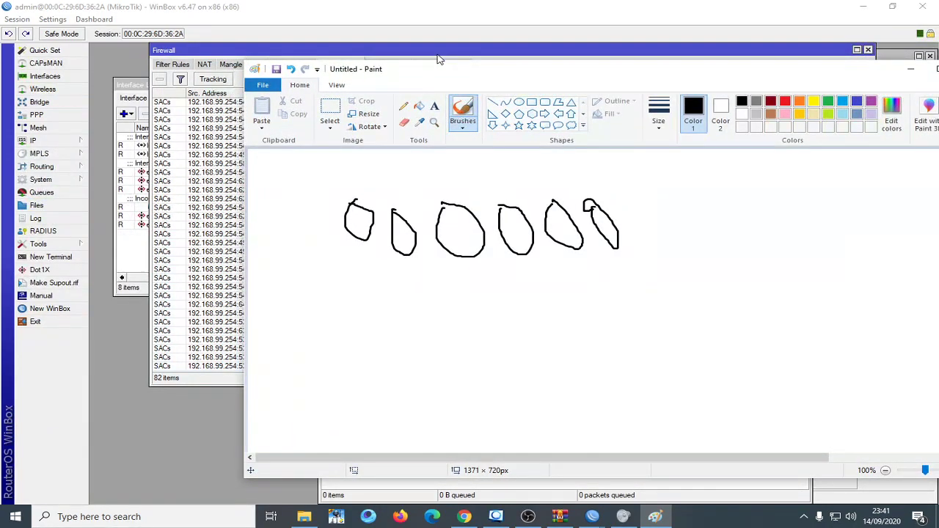
{"action": "left_click_drag", "start_coordinate": [429, 65], "coordinate": [420, 150]}
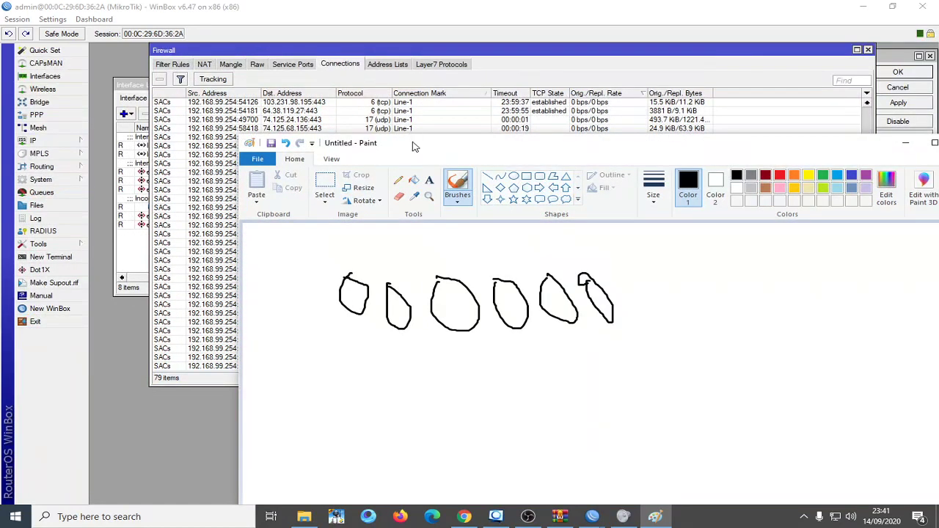
{"action": "left_click", "coordinate": [412, 121]}
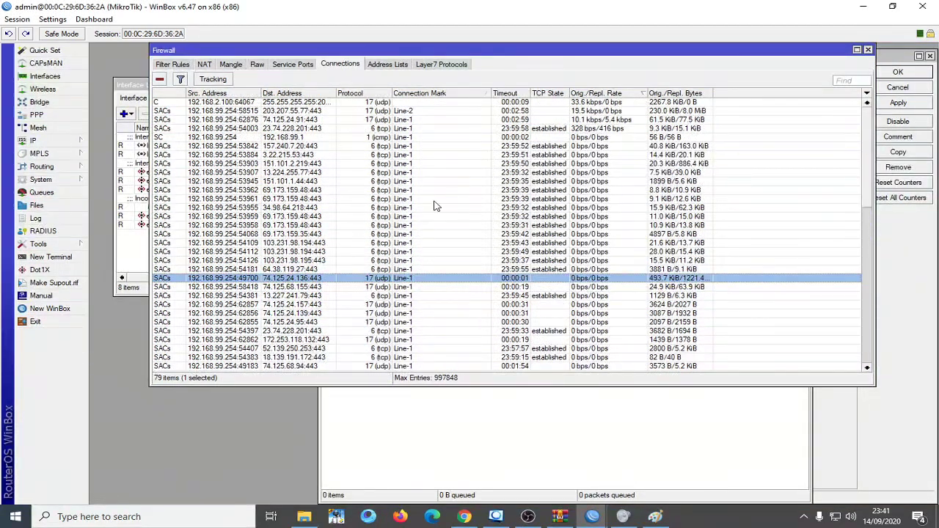
Step: Return to the Paint drawing, reposition its window, and undo the vertical stroke below the first oval
{"action": "key", "text": "alt+Tab"}
{"action": "left_click_drag", "start_coordinate": [411, 147], "coordinate": [391, 79]}
{"action": "mouse_move", "coordinate": [453, 89]}
{"action": "left_mouse_down"}
{"action": "mouse_move", "coordinate": [434, 50]}
{"action": "mouse_move", "coordinate": [415, 52]}
{"action": "left_mouse_up"}
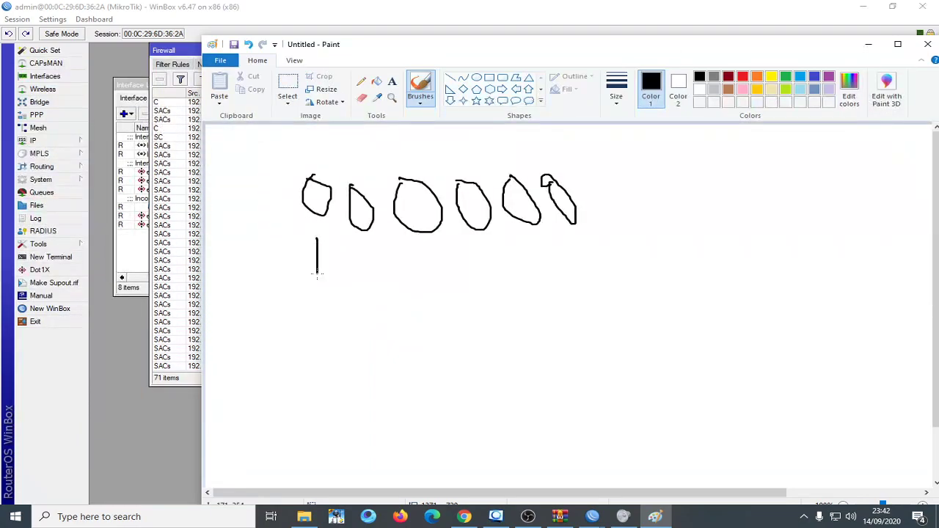
{"action": "key", "text": "ctrl+z"}
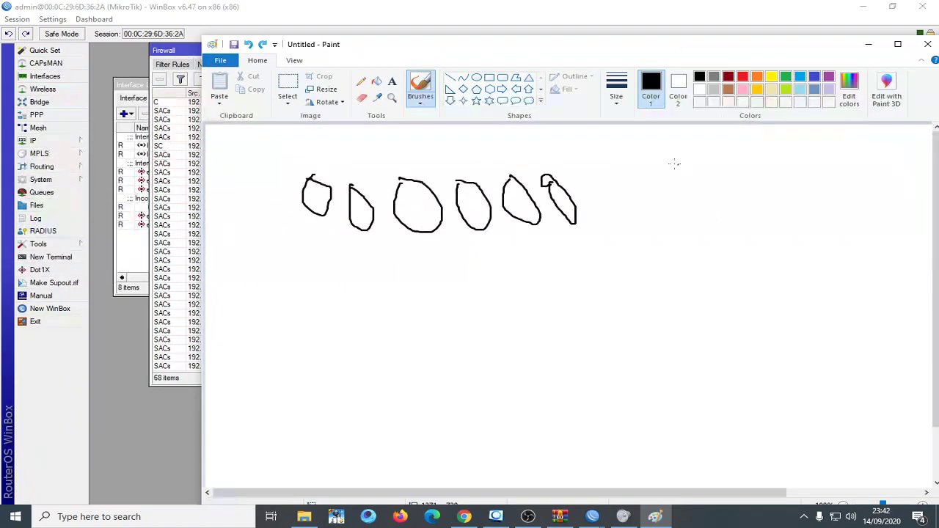
Step: Handwrite a 2 to the right of the ovals and the sequence 1 2 1 2 1 2 beneath them
{"action": "mouse_move", "coordinate": [650, 155]}
{"action": "left_mouse_down"}
{"action": "mouse_move", "coordinate": [663, 187]}
{"action": "mouse_move", "coordinate": [687, 190]}
{"action": "left_mouse_up"}
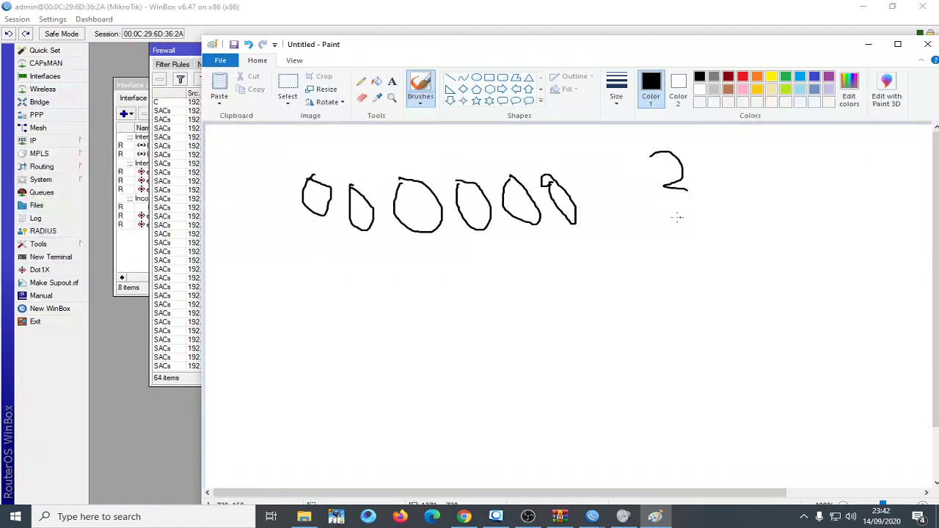
{"action": "left_click_drag", "start_coordinate": [314, 260], "coordinate": [317, 290]}
{"action": "left_click_drag", "start_coordinate": [355, 245], "coordinate": [373, 280]}
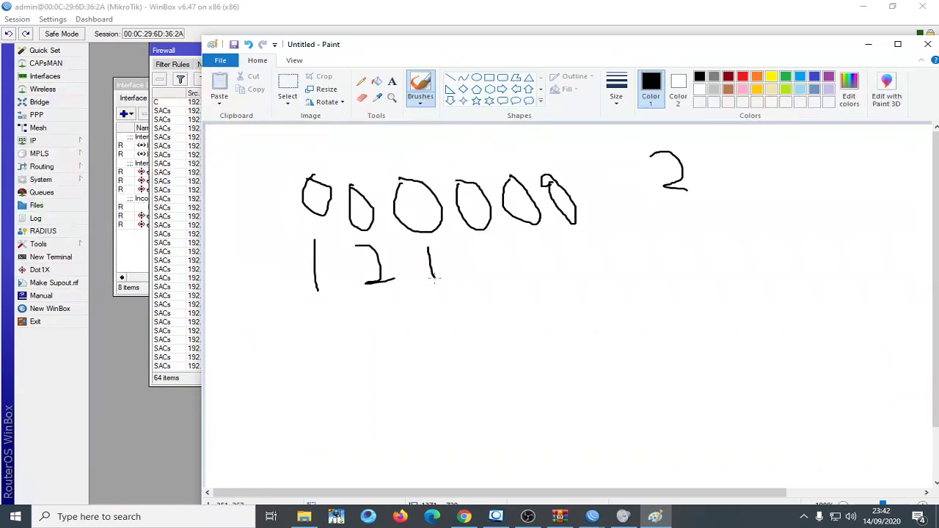
{"action": "left_click_drag", "start_coordinate": [483, 241], "coordinate": [505, 285]}
{"action": "left_click_drag", "start_coordinate": [573, 241], "coordinate": [599, 281]}
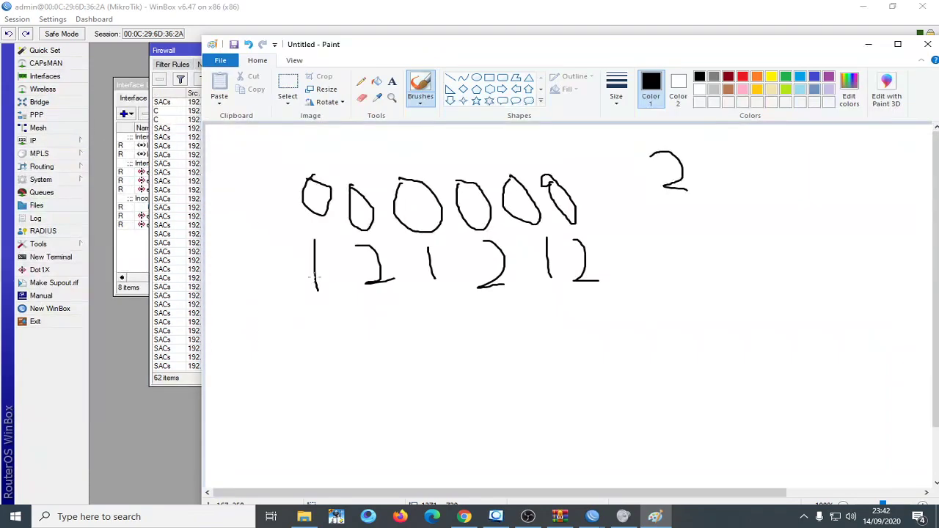
Step: Draw a loop around the first oval and its number 1, and close Paint without saving the sketch
{"action": "mouse_move", "coordinate": [331, 312]}
{"action": "left_mouse_down"}
{"action": "mouse_move", "coordinate": [339, 183]}
{"action": "mouse_move", "coordinate": [282, 217]}
{"action": "mouse_move", "coordinate": [308, 307]}
{"action": "mouse_move", "coordinate": [324, 321]}
{"action": "left_mouse_up"}
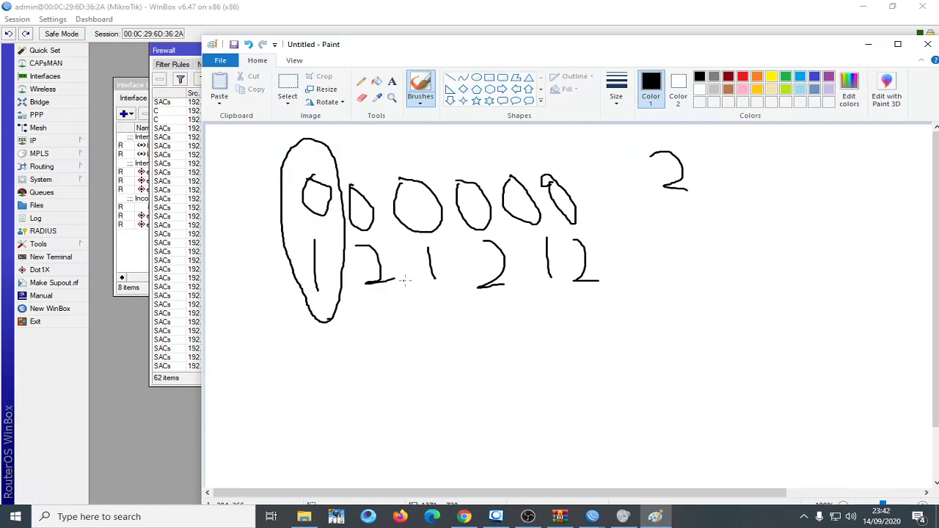
{"action": "left_click_drag", "start_coordinate": [708, 46], "coordinate": [629, 48]}
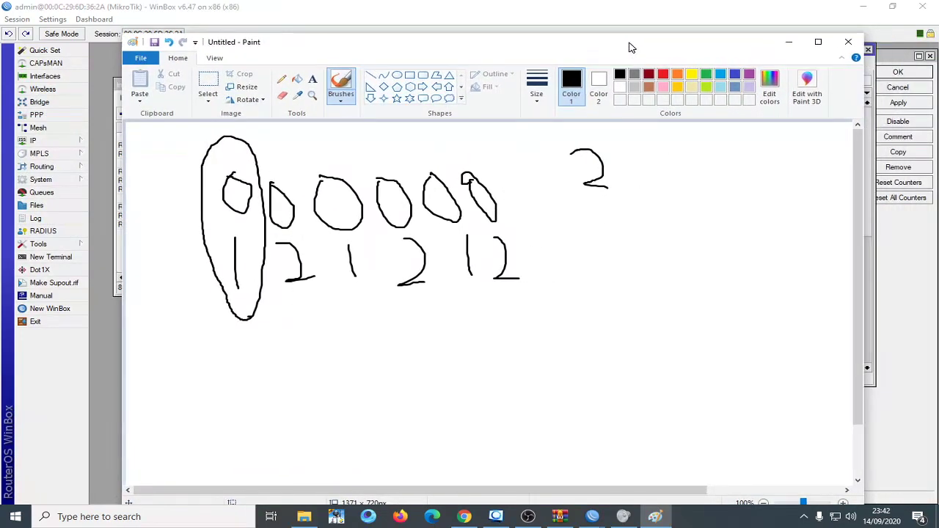
{"action": "left_click", "coordinate": [851, 44]}
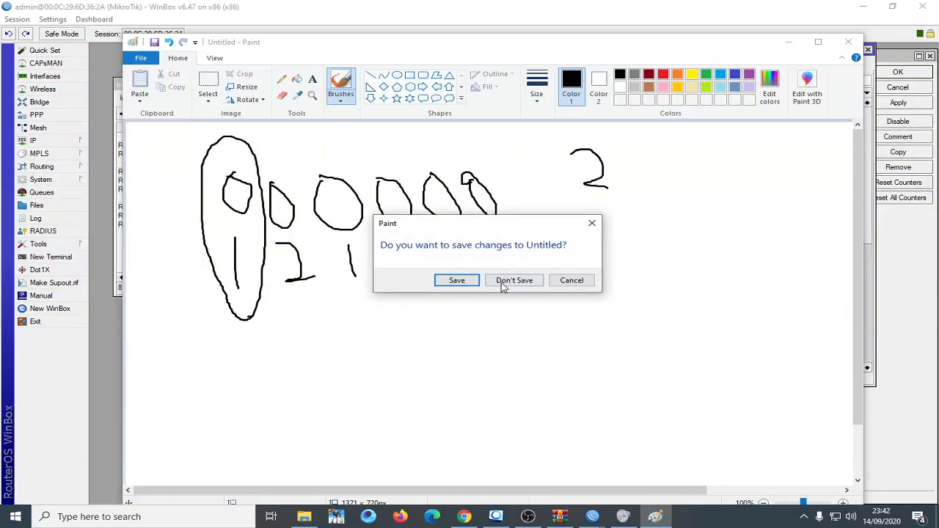
{"action": "left_click", "coordinate": [513, 280]}
Step: Return to the firewall's mangle rules and select all four rules, from the first mark connection to the last mark routing
{"action": "left_click", "coordinate": [231, 65]}
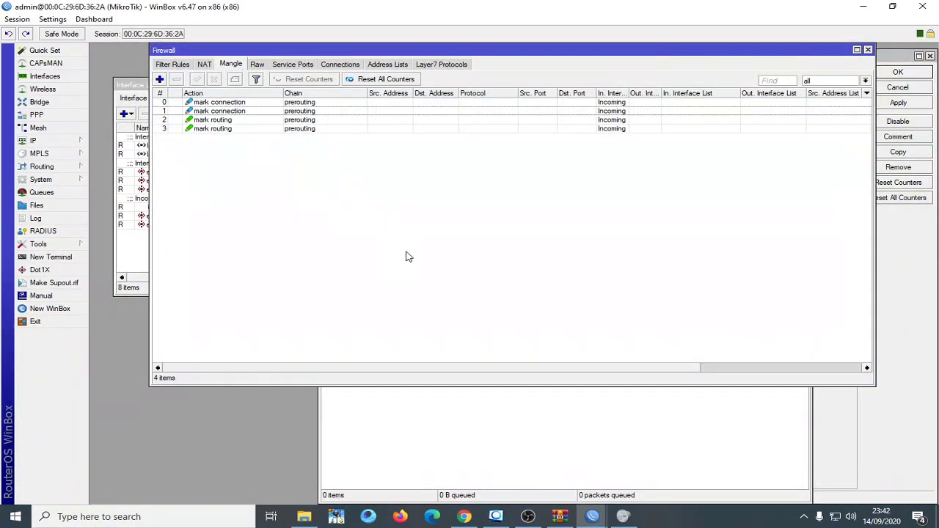
{"action": "left_click", "coordinate": [217, 121]}
{"action": "left_click_drag", "start_coordinate": [218, 104], "coordinate": [216, 120]}
{"action": "left_click", "coordinate": [217, 121]}
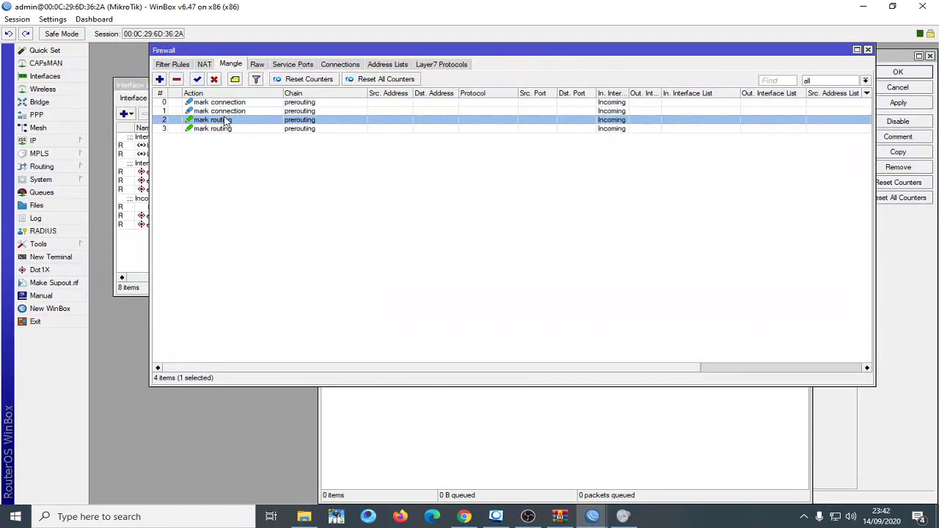
{"action": "left_click", "coordinate": [248, 103]}
{"action": "left_click", "coordinate": [240, 129], "text": "shift"}
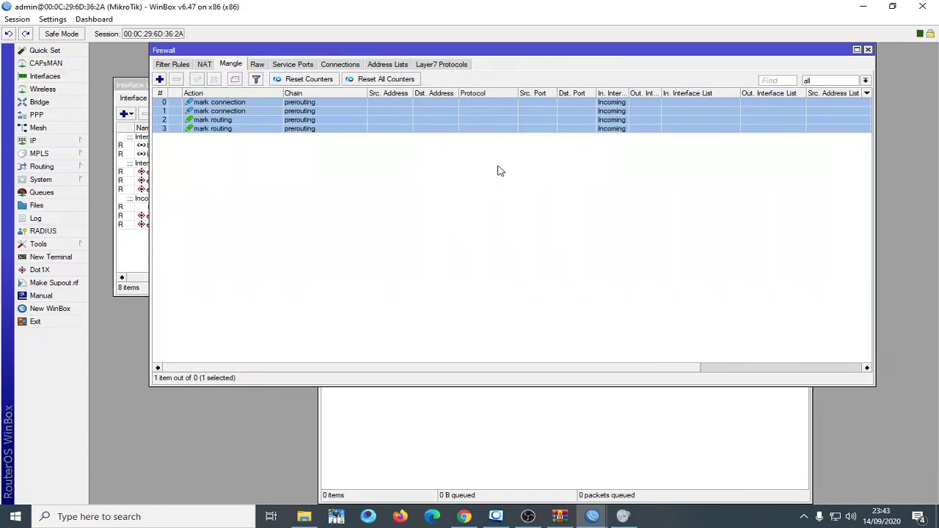
Step: Switch to the WinBox session connected to the MikroTik hEX router
{"action": "left_click", "coordinate": [591, 520]}
{"action": "left_click", "coordinate": [594, 522]}
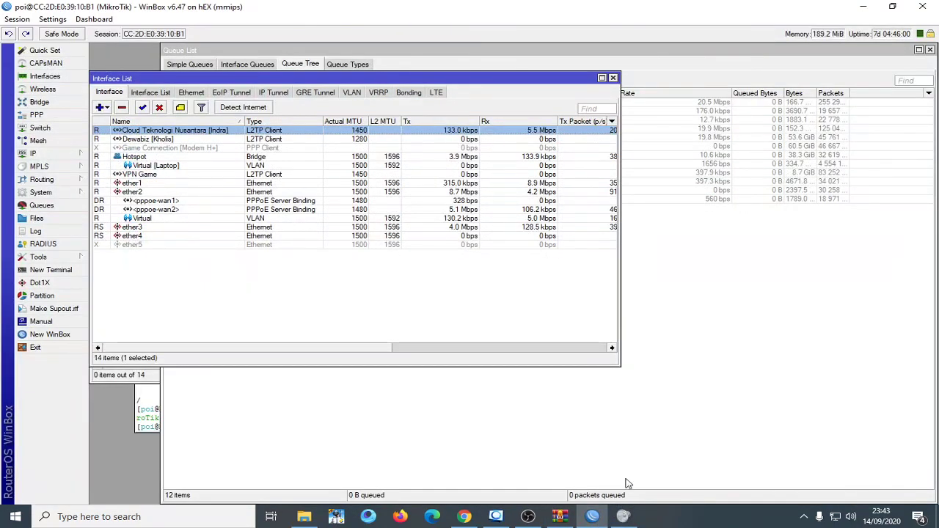
{"action": "left_click", "coordinate": [590, 521]}
{"action": "left_click", "coordinate": [589, 521]}
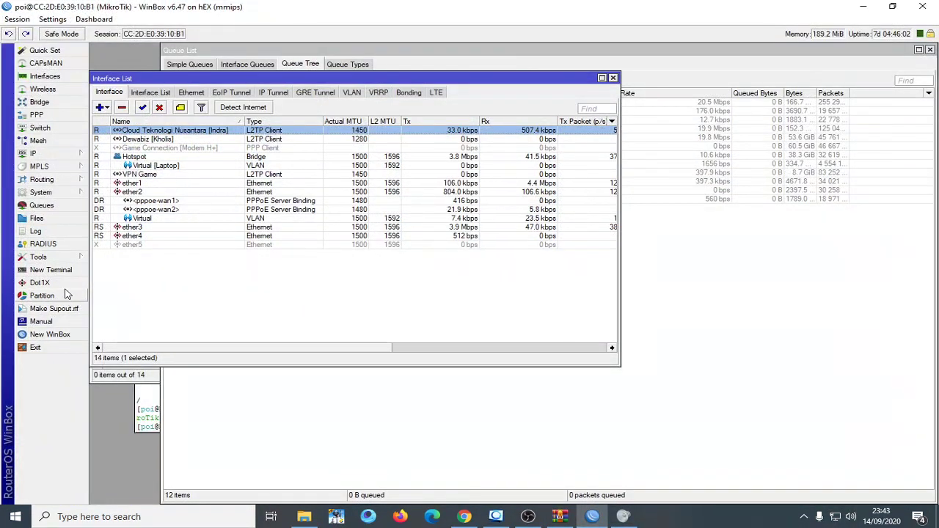
Step: Open a new WinBox session to the MikroTik x86 router and move its interface list toward the upper middle of the workspace
{"action": "left_click", "coordinate": [73, 334]}
{"action": "left_click", "coordinate": [172, 259]}
{"action": "left_click", "coordinate": [286, 250]}
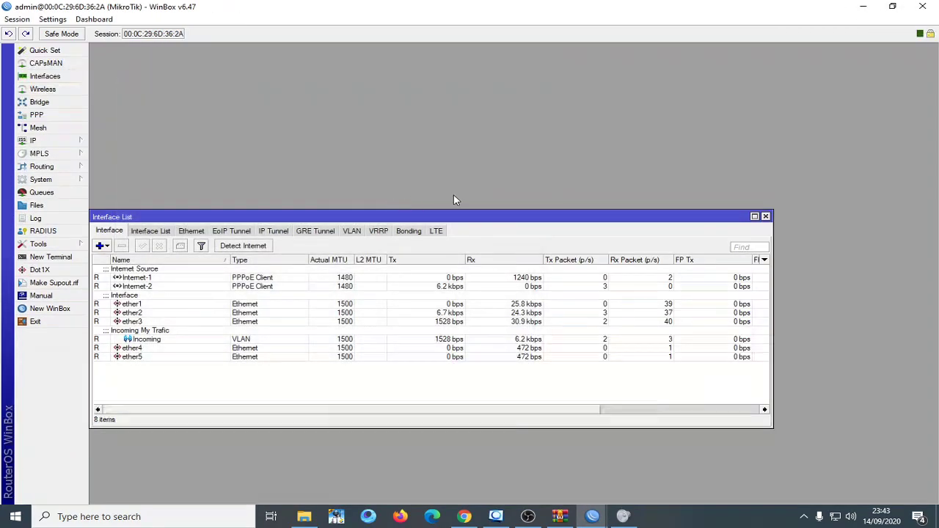
{"action": "left_click_drag", "start_coordinate": [264, 221], "coordinate": [368, 84]}
Step: Examine the general and dial-out settings of the Internet-1 PPPoE client and the ether1 interface it uses
{"action": "double_click", "coordinate": [253, 144]}
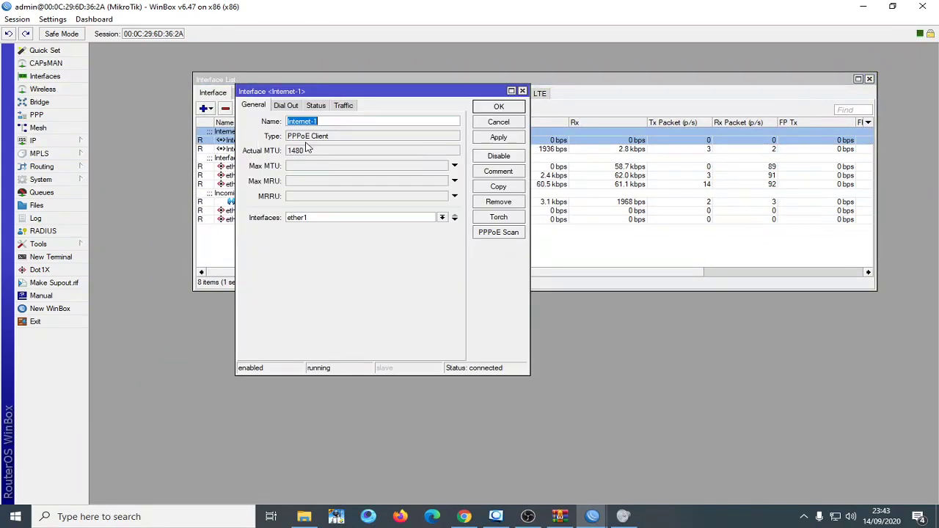
{"action": "left_click", "coordinate": [283, 107]}
{"action": "left_click", "coordinate": [253, 106]}
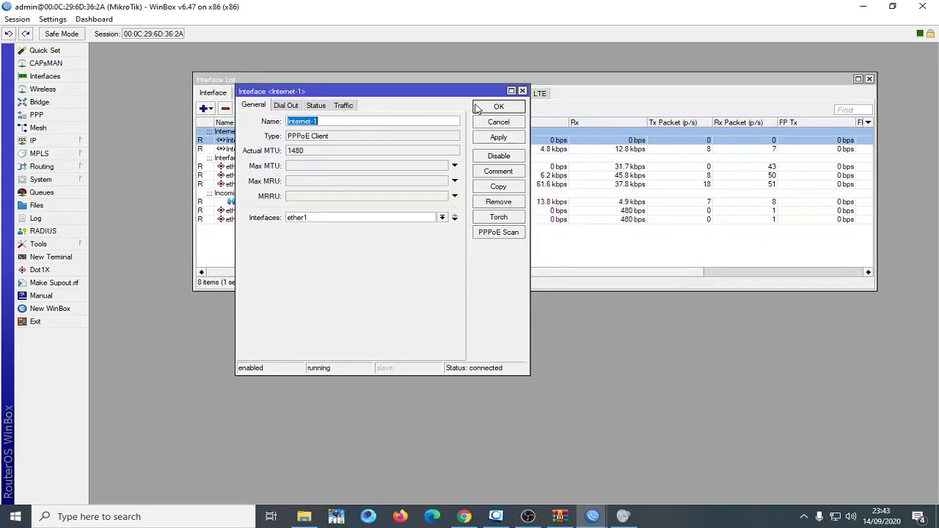
{"action": "left_click", "coordinate": [498, 106]}
{"action": "left_click", "coordinate": [235, 168]}
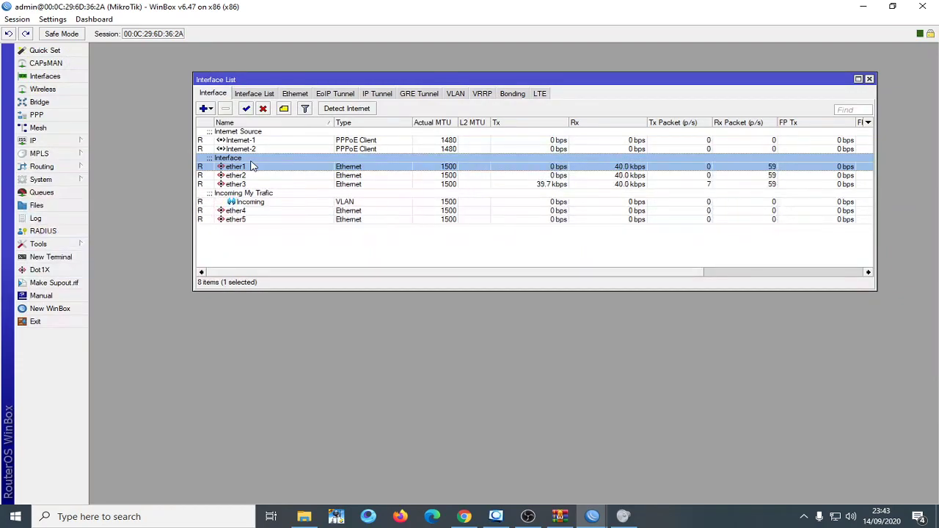
{"action": "left_click", "coordinate": [231, 140]}
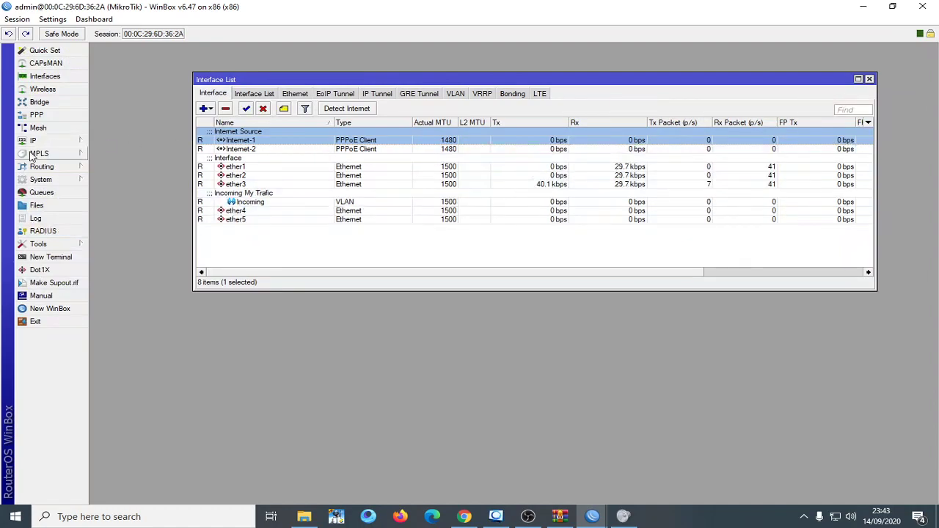
Step: Open the DHCP client list and check the IP addresses assigned to the router's interfaces
{"action": "left_click", "coordinate": [69, 141]}
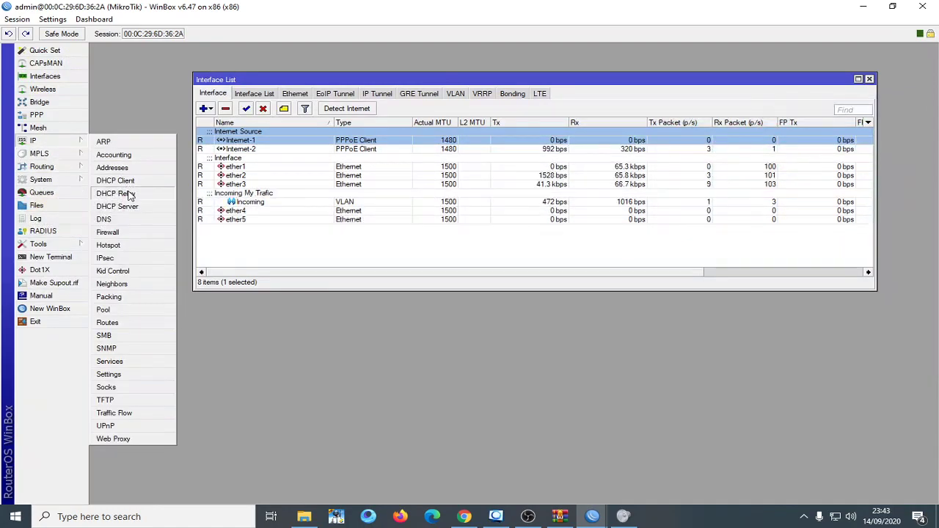
{"action": "left_click", "coordinate": [132, 181]}
{"action": "left_click_drag", "start_coordinate": [407, 170], "coordinate": [418, 209]}
{"action": "left_click", "coordinate": [44, 141]}
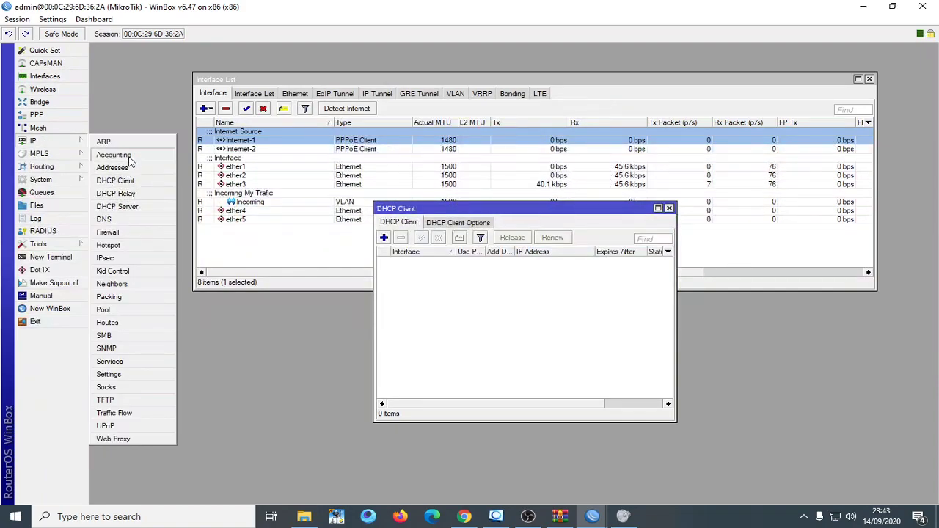
{"action": "left_click", "coordinate": [111, 167]}
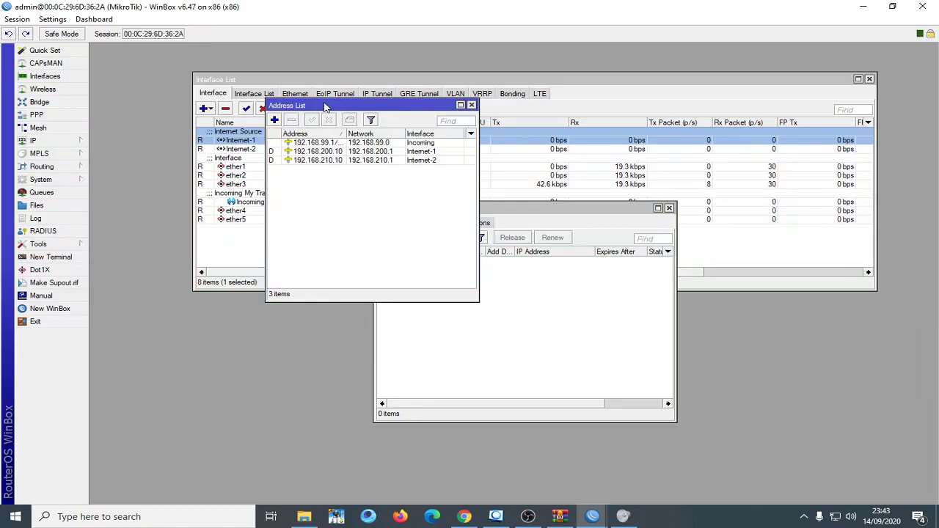
{"action": "left_click", "coordinate": [472, 106]}
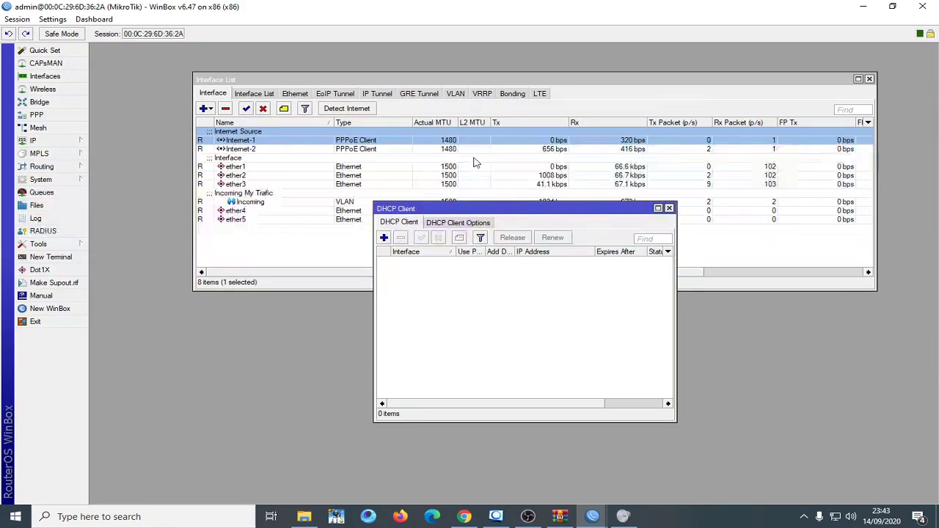
Step: Add a DHCP client on ether1 with peer DNS, peer NTP and the default route enabled
{"action": "left_click", "coordinate": [385, 238]}
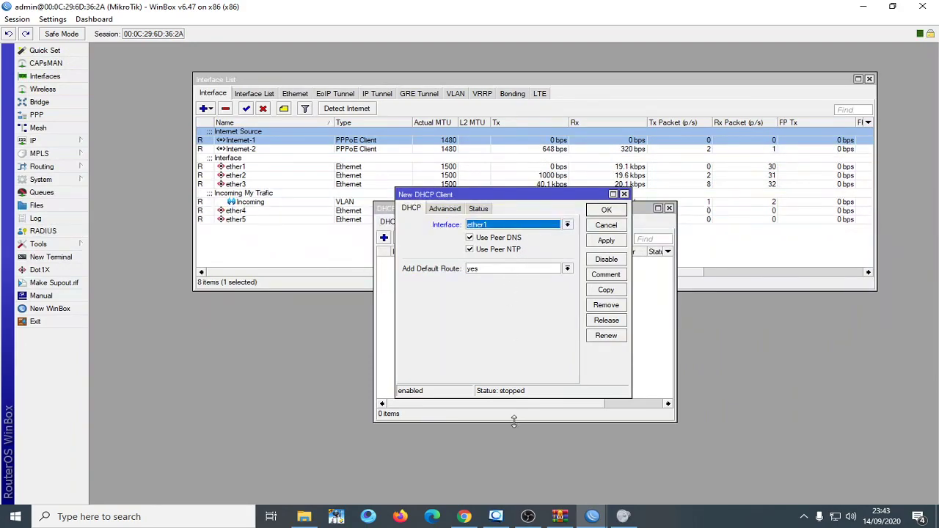
{"action": "left_click_drag", "start_coordinate": [449, 195], "coordinate": [196, 125]}
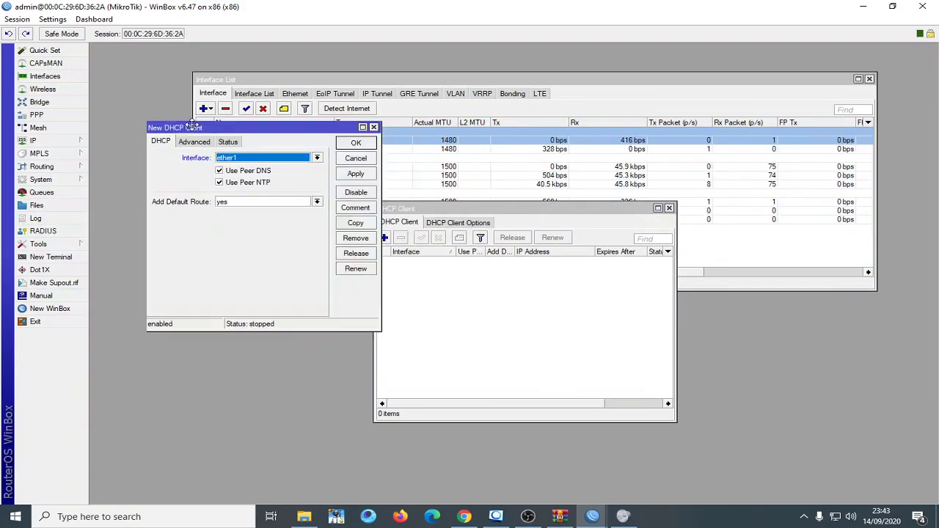
{"action": "left_click", "coordinate": [352, 172]}
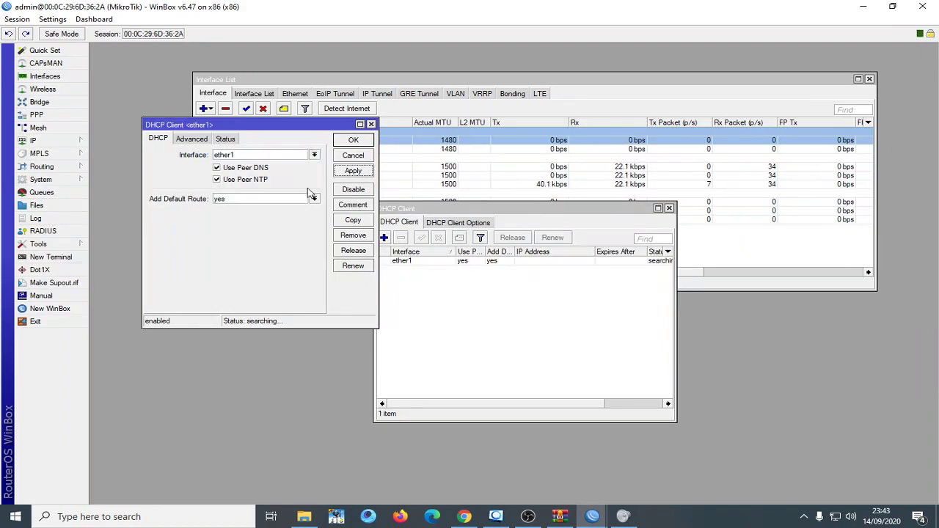
{"action": "left_click", "coordinate": [290, 155]}
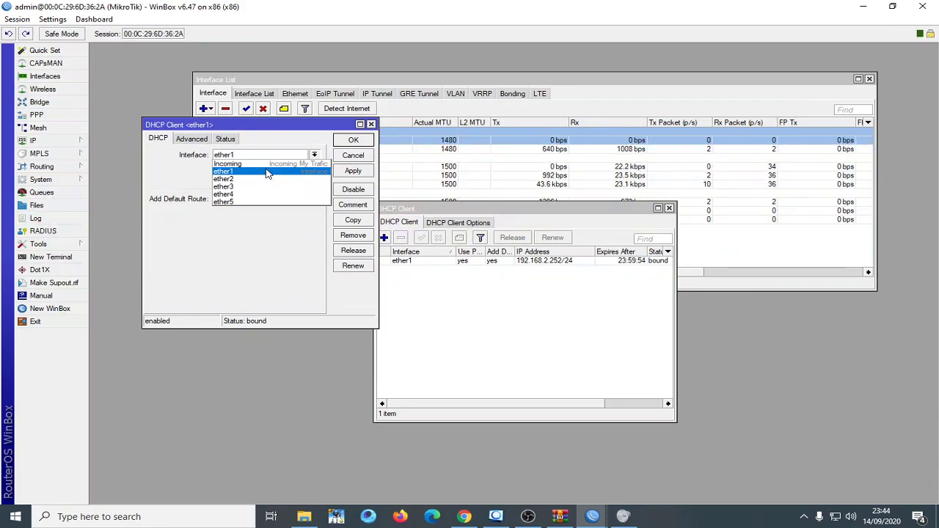
{"action": "left_click", "coordinate": [267, 173]}
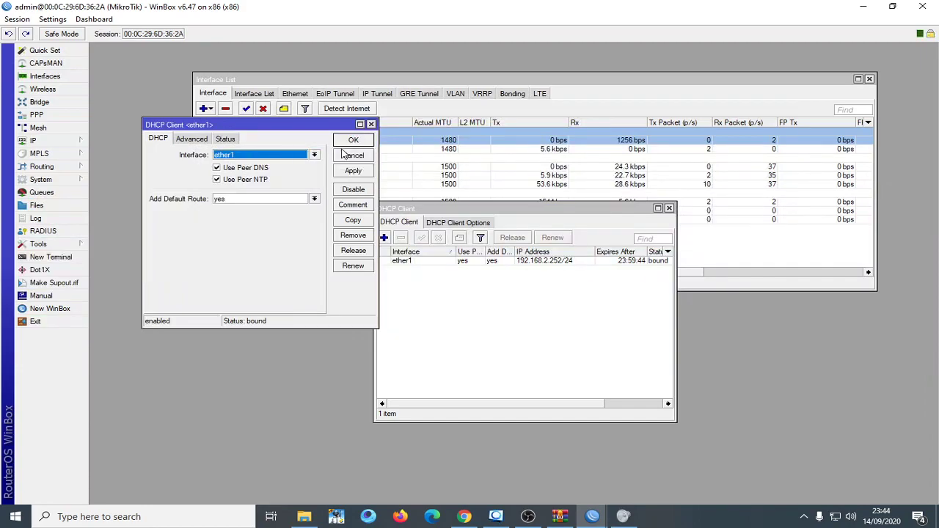
{"action": "left_click", "coordinate": [371, 124]}
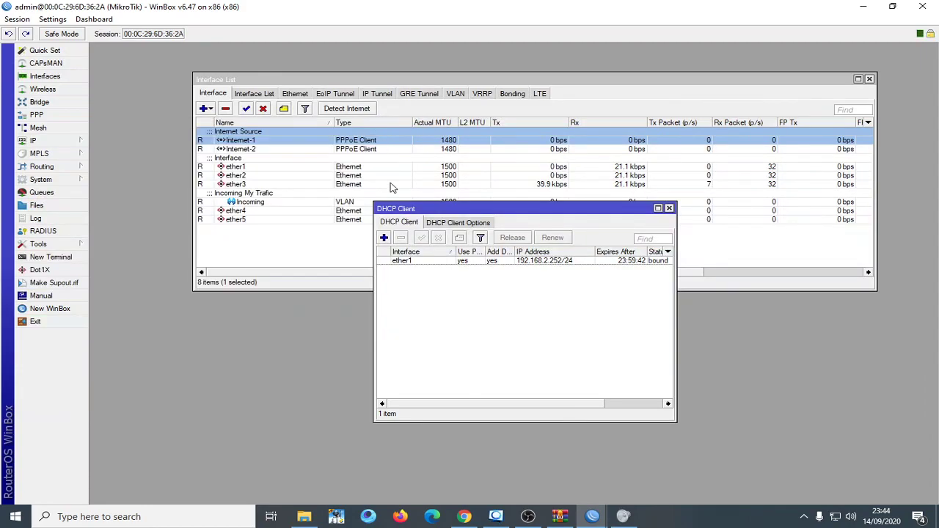
Step: Check the ether1 DHCP client's status, highlighting the gateway address it received
{"action": "double_click", "coordinate": [451, 262]}
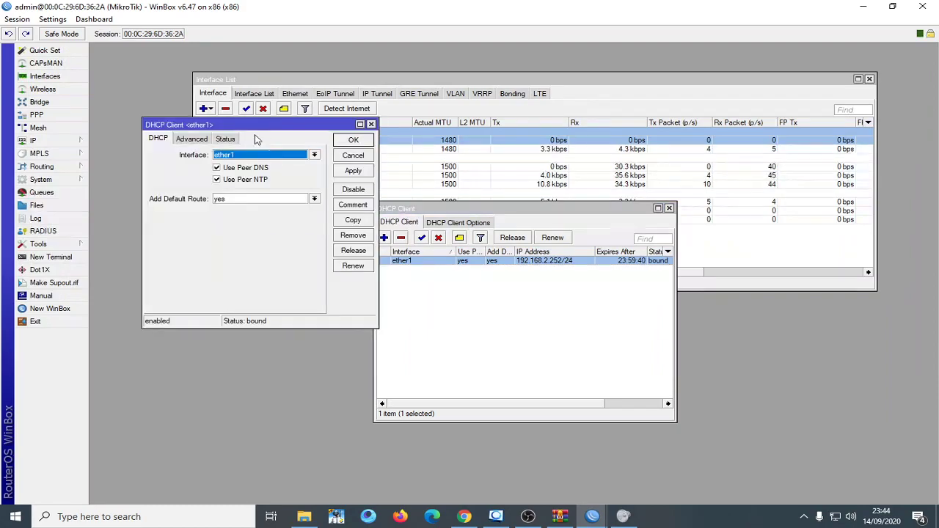
{"action": "left_click", "coordinate": [226, 138]}
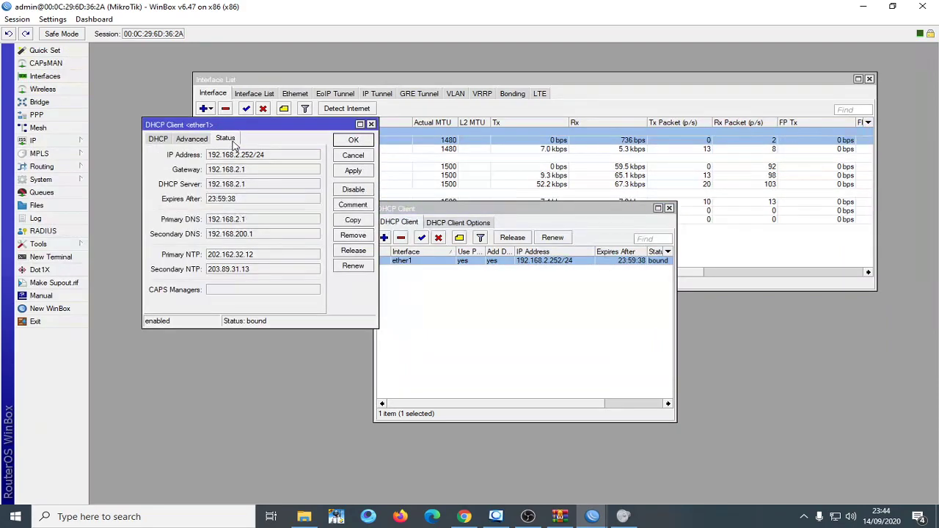
{"action": "left_click_drag", "start_coordinate": [248, 169], "coordinate": [209, 170]}
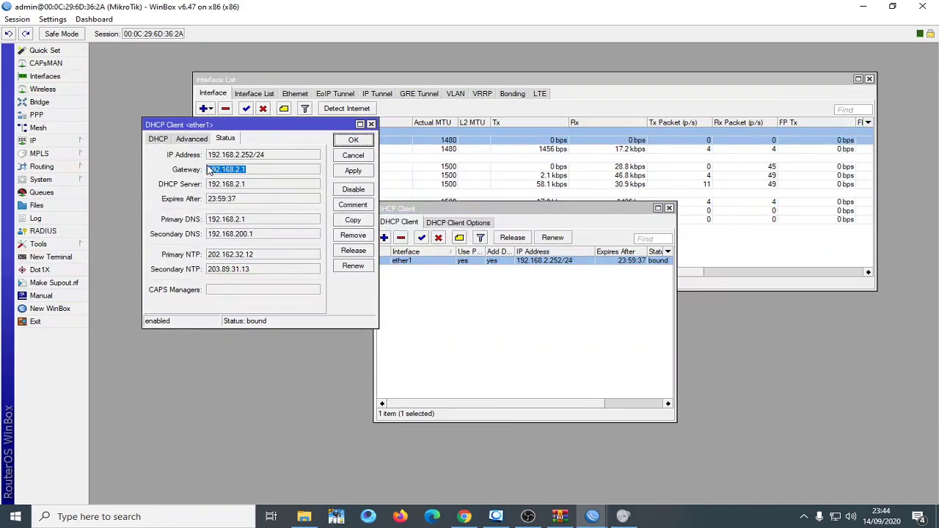
{"action": "left_click", "coordinate": [253, 169]}
{"action": "left_click_drag", "start_coordinate": [250, 173], "coordinate": [209, 173]}
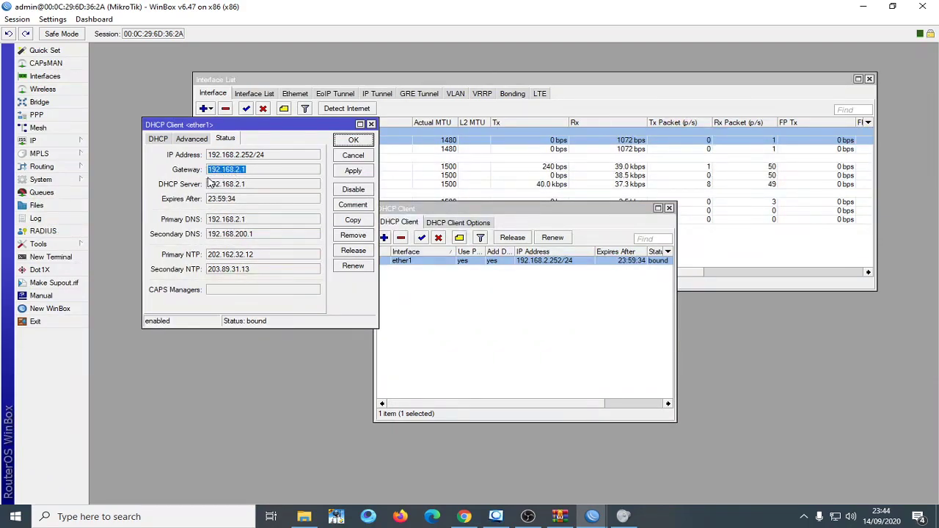
{"action": "left_click", "coordinate": [353, 140]}
Step: Disable the ether1 DHCP client and review its details
{"action": "left_click_drag", "start_coordinate": [442, 218], "coordinate": [424, 228]}
{"action": "left_click", "coordinate": [420, 248]}
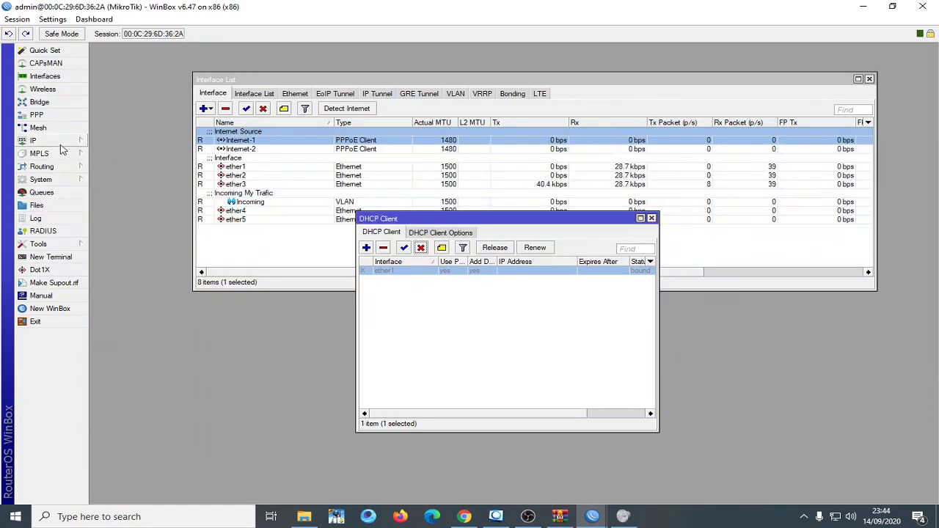
{"action": "double_click", "coordinate": [421, 272]}
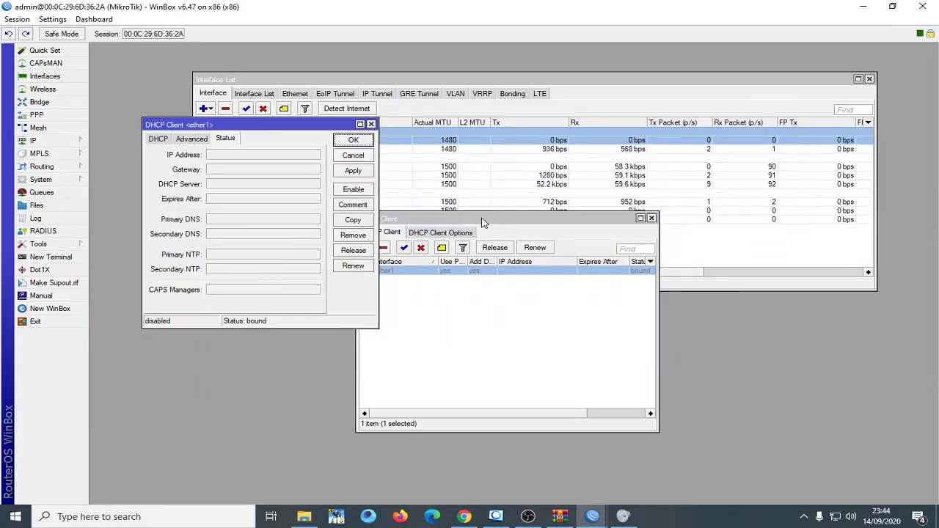
{"action": "left_click", "coordinate": [153, 141]}
{"action": "key", "text": "Escape"}
Step: Examine the route list, comparing the dynamic default routes through Internet-1 and Internet-2 with the connected routes
{"action": "left_click", "coordinate": [44, 140]}
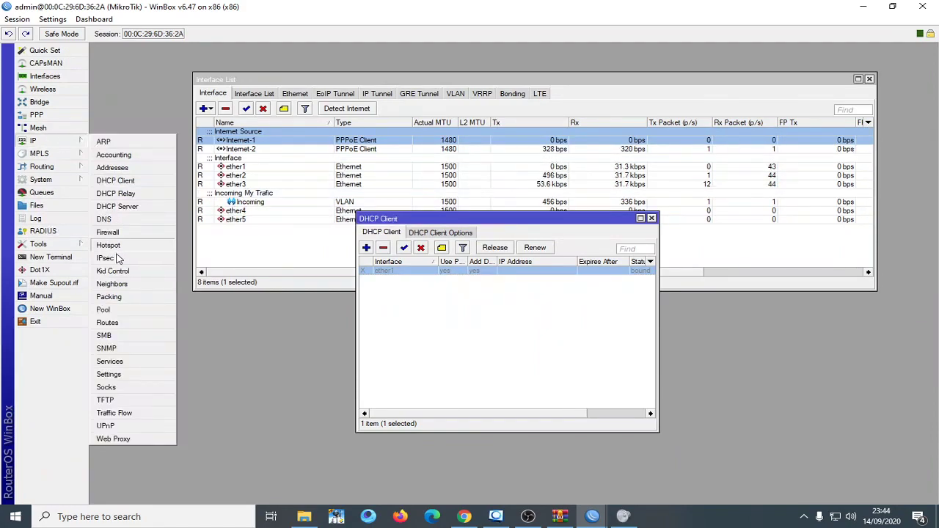
{"action": "left_click", "coordinate": [117, 319]}
{"action": "left_click", "coordinate": [520, 373]}
{"action": "left_click", "coordinate": [521, 400]}
{"action": "left_click", "coordinate": [505, 365]}
{"action": "left_click", "coordinate": [504, 390]}
{"action": "left_click", "coordinate": [504, 353]}
{"action": "left_click", "coordinate": [506, 364], "text": "ctrl"}
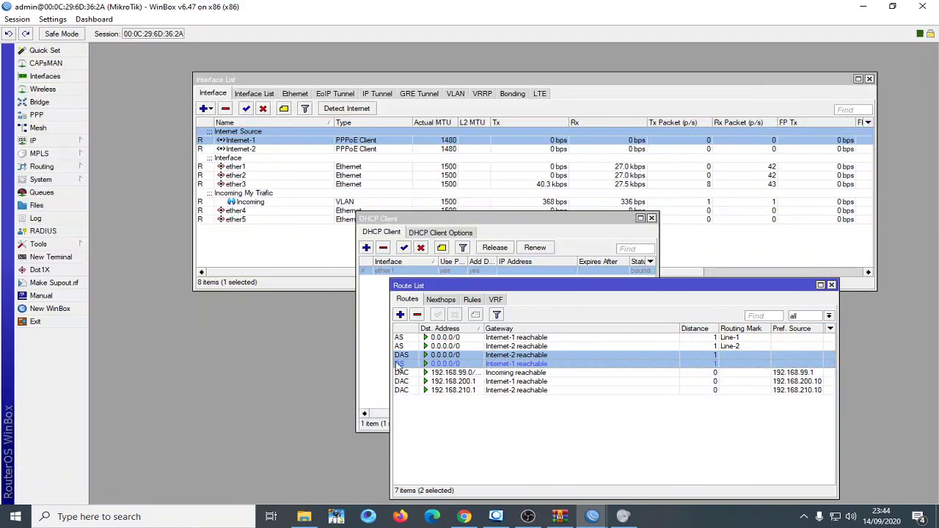
{"action": "left_click", "coordinate": [831, 285]}
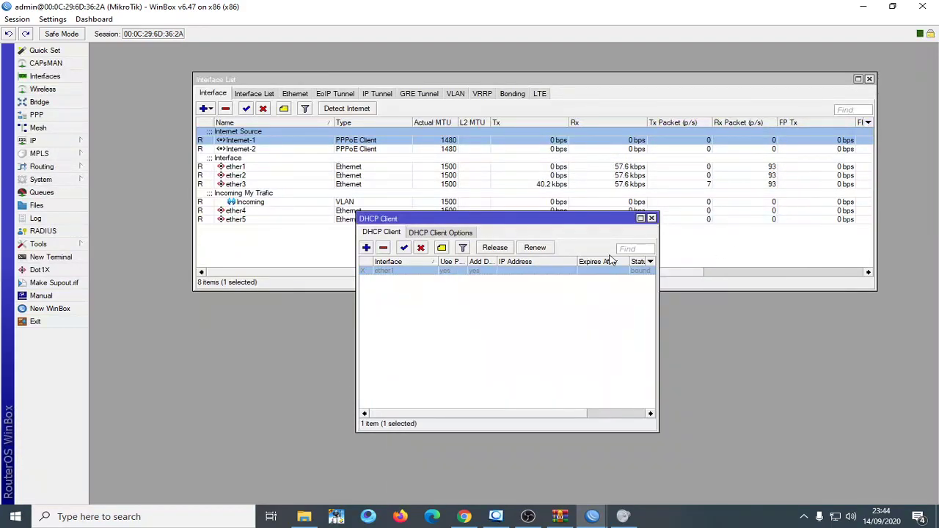
Step: Remove the two static default routes with routing marks Line-1 and Line-2 from the route list
{"action": "left_click", "coordinate": [44, 140]}
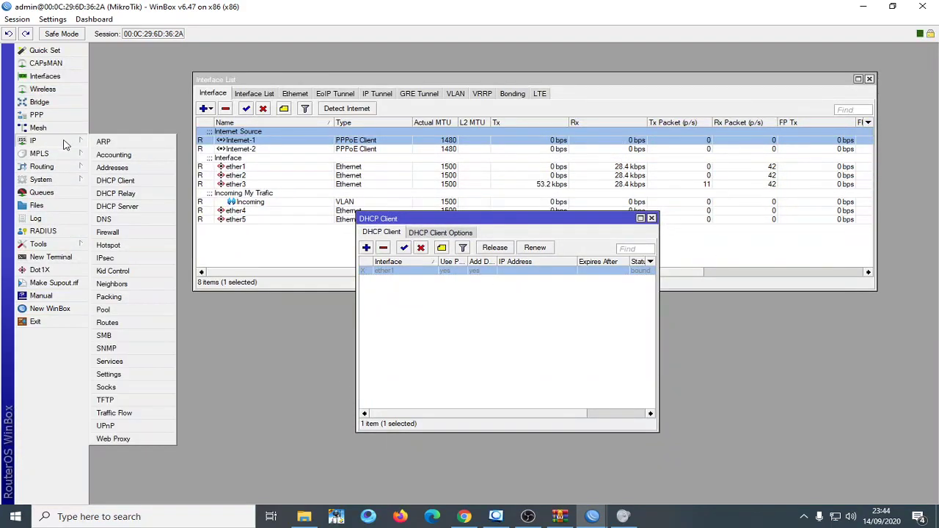
{"action": "left_click", "coordinate": [110, 327]}
{"action": "left_click_drag", "start_coordinate": [684, 339], "coordinate": [668, 345]}
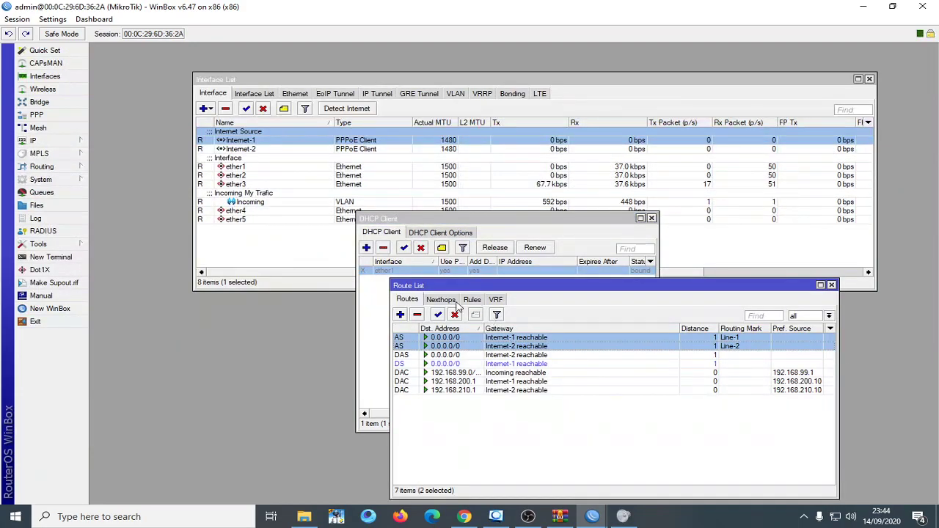
{"action": "left_click", "coordinate": [419, 316]}
{"action": "left_click", "coordinate": [831, 284]}
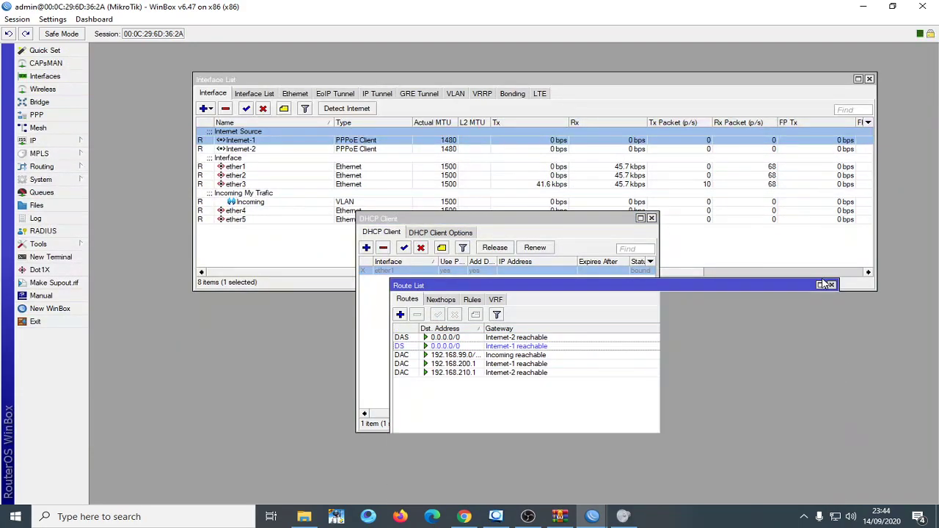
Step: Check the connection status of the Internet-1 PPPoE client, highlighting its remote address
{"action": "left_click", "coordinate": [273, 149]}
{"action": "double_click", "coordinate": [272, 140]}
{"action": "left_click", "coordinate": [316, 105]}
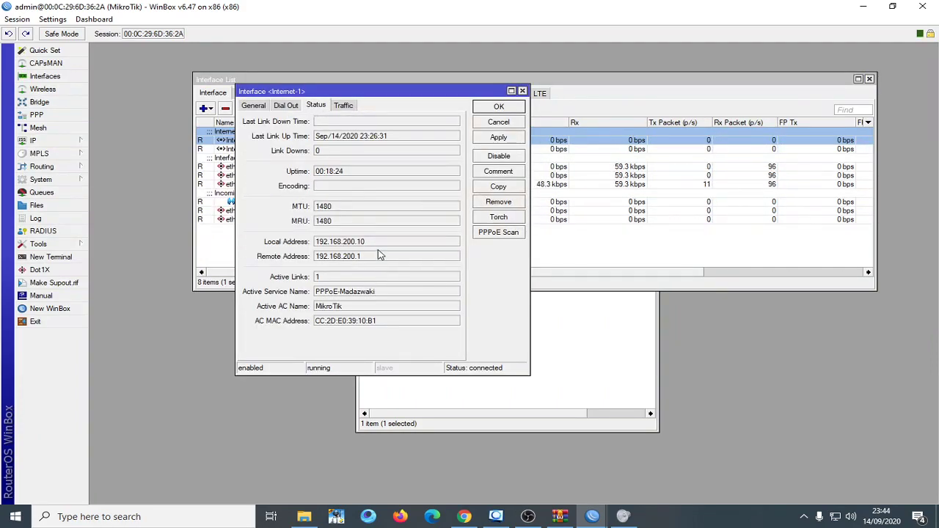
{"action": "left_click_drag", "start_coordinate": [365, 256], "coordinate": [315, 257]}
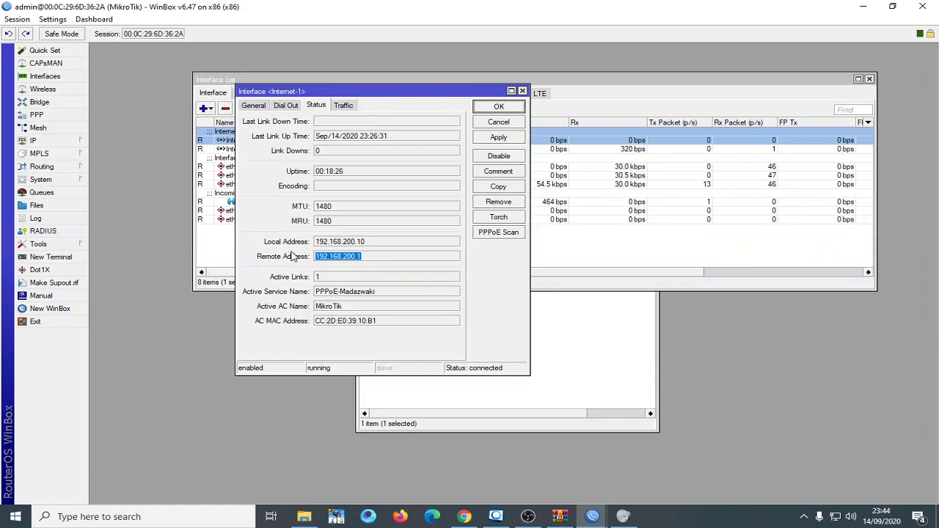
{"action": "left_click", "coordinate": [501, 107]}
Step: Open the firewall's mangle rules and look at a blank new rule form without adding a rule
{"action": "left_click", "coordinate": [43, 141]}
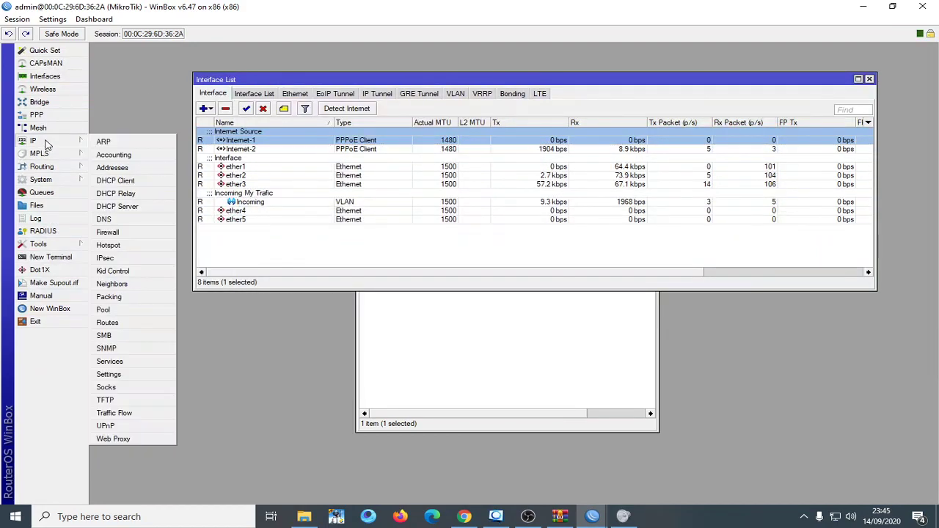
{"action": "left_click", "coordinate": [108, 232]}
{"action": "left_click_drag", "start_coordinate": [352, 56], "coordinate": [374, 69]}
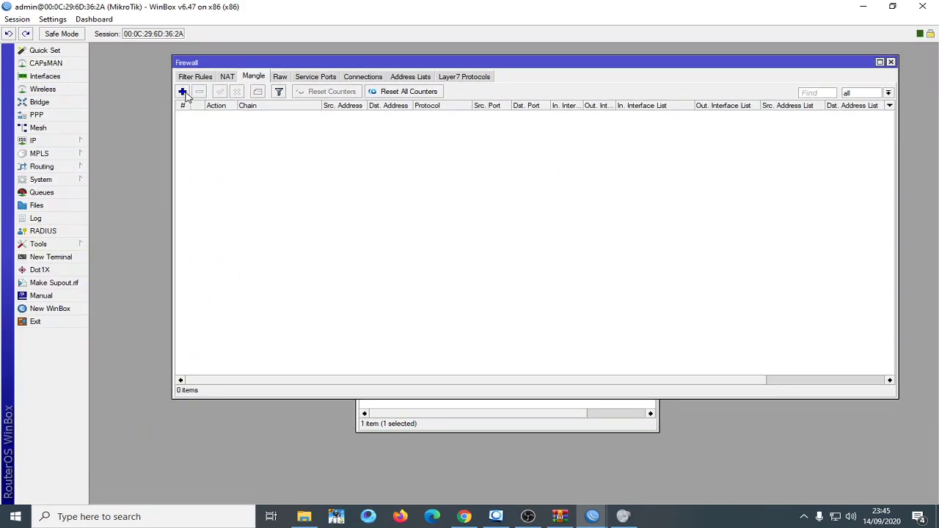
{"action": "left_click", "coordinate": [183, 92]}
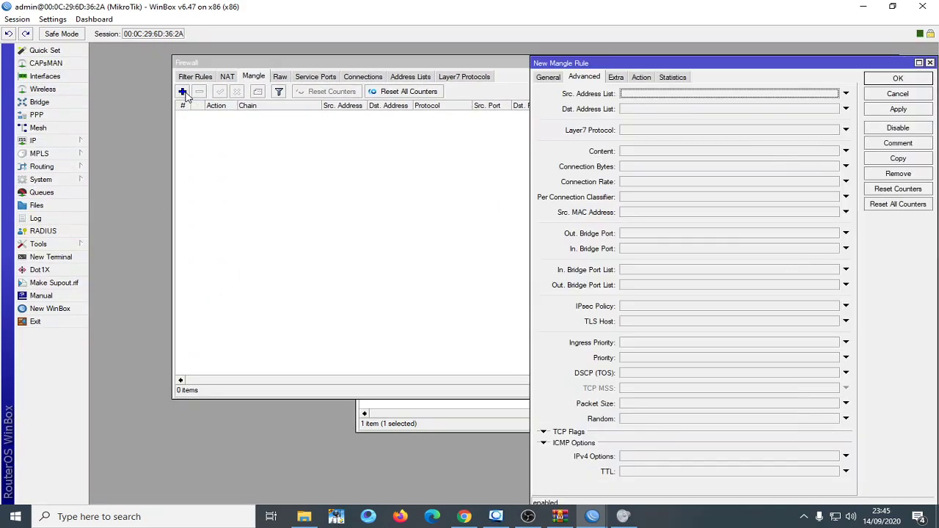
{"action": "left_click", "coordinate": [929, 63]}
Step: Start a new interface list named Interface Client that includes the dynamic list
{"action": "left_click", "coordinate": [46, 76]}
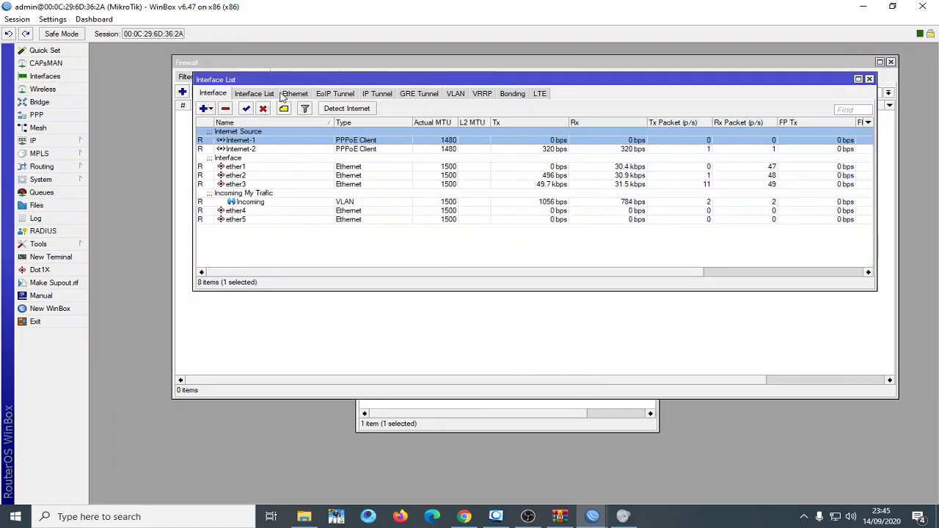
{"action": "left_click_drag", "start_coordinate": [270, 81], "coordinate": [285, 112]}
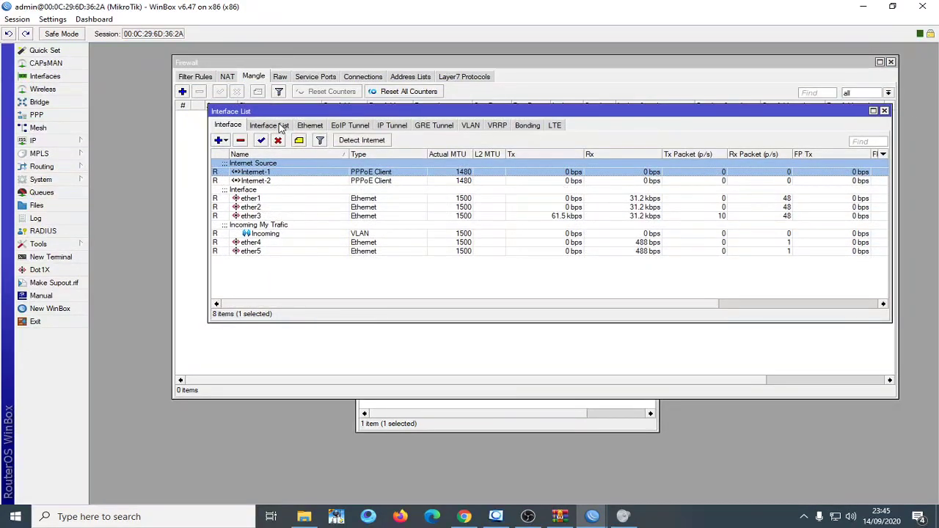
{"action": "left_click", "coordinate": [280, 126]}
{"action": "left_click", "coordinate": [348, 141]}
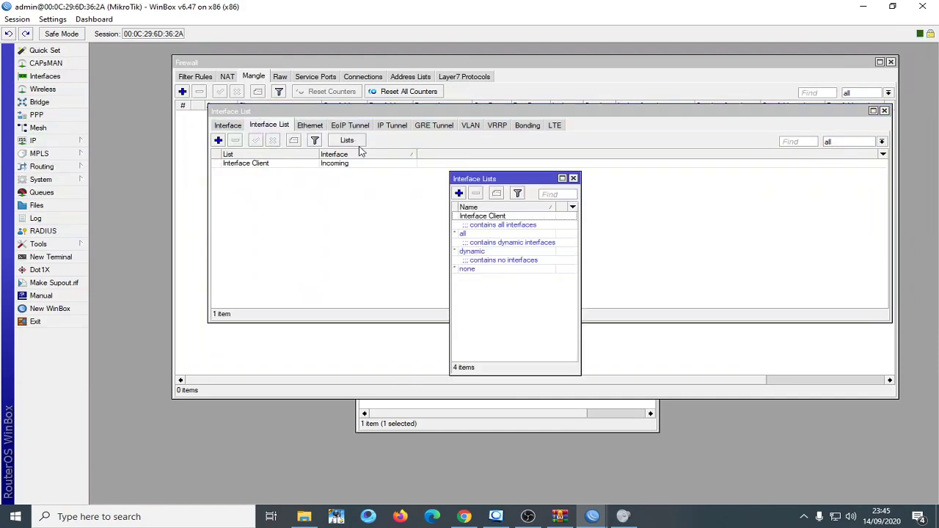
{"action": "left_click", "coordinate": [459, 194]}
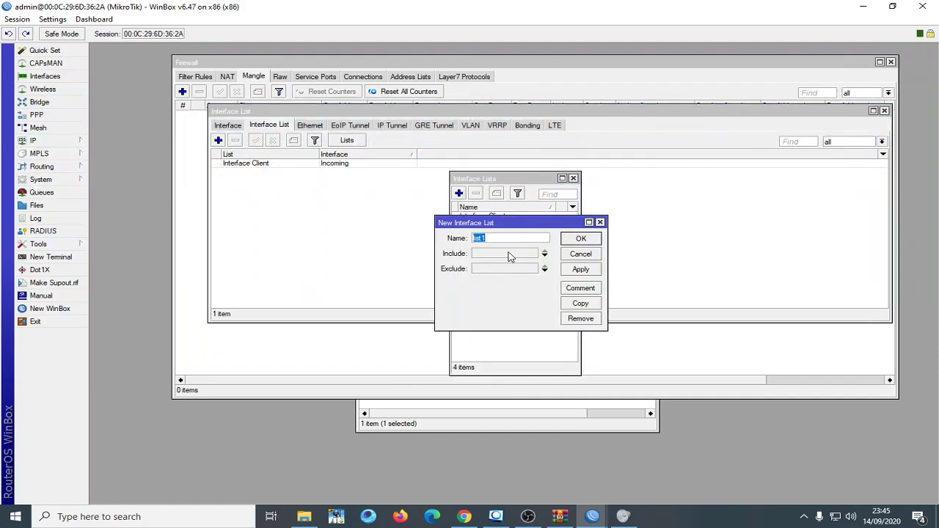
{"action": "type", "text": "Interface Cku"}
{"action": "left_click", "coordinate": [543, 255]}
{"action": "left_click", "coordinate": [532, 253]}
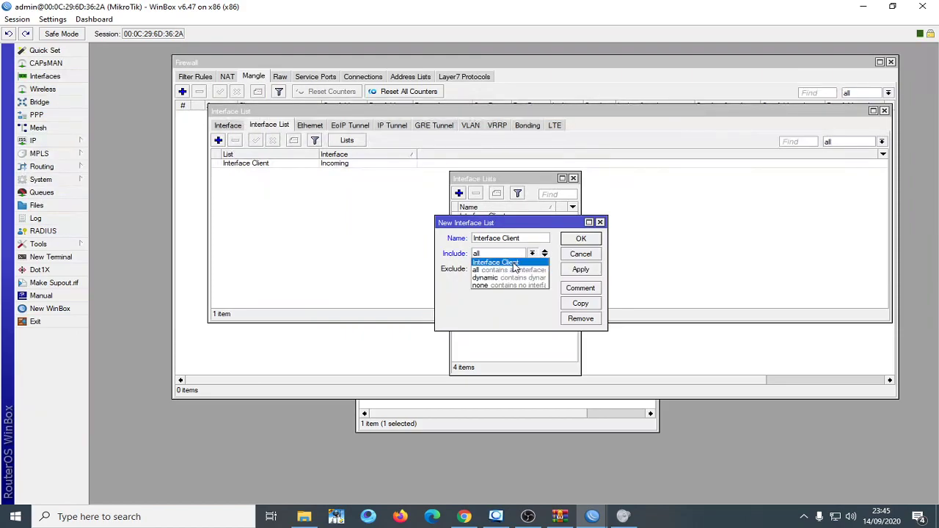
{"action": "left_click", "coordinate": [510, 279]}
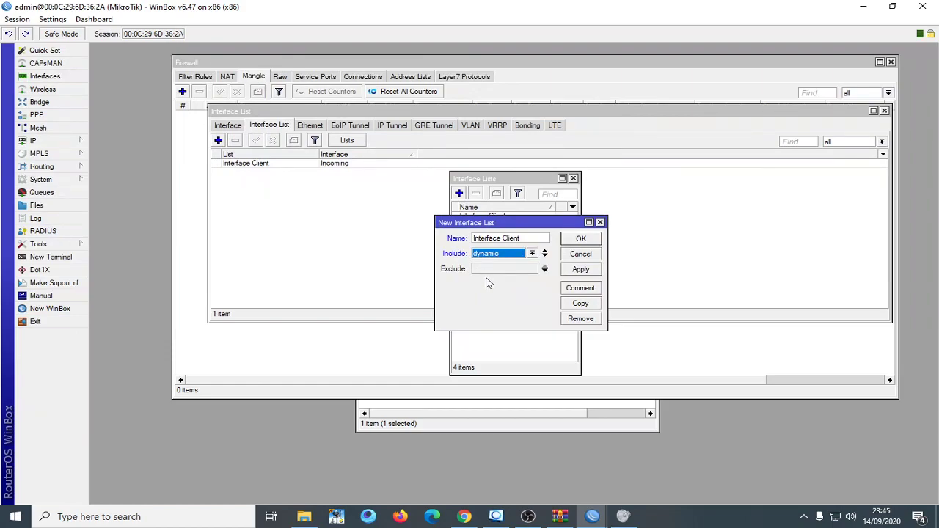
Step: Change the new interface list's name to Interface Client-1, save it, and close the list definitions
{"action": "left_click", "coordinate": [583, 269]}
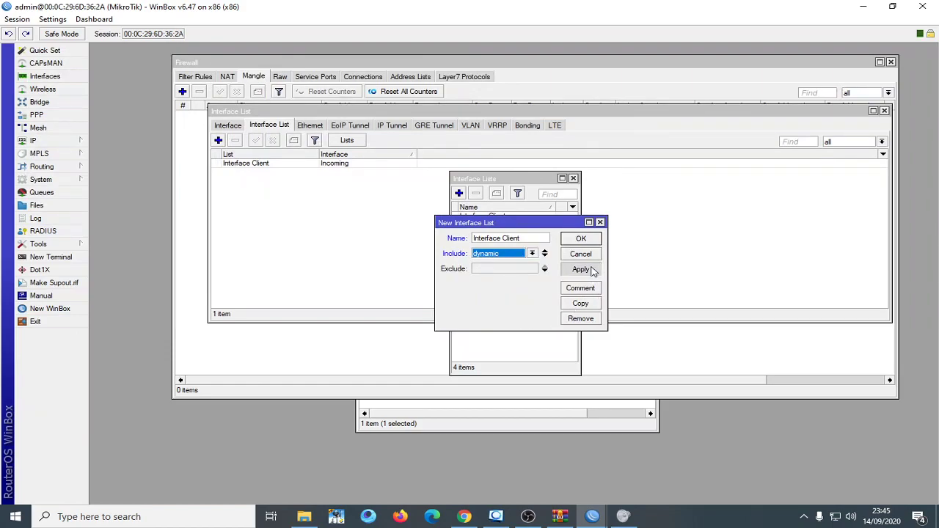
{"action": "left_click", "coordinate": [574, 270]}
{"action": "left_click", "coordinate": [526, 238]}
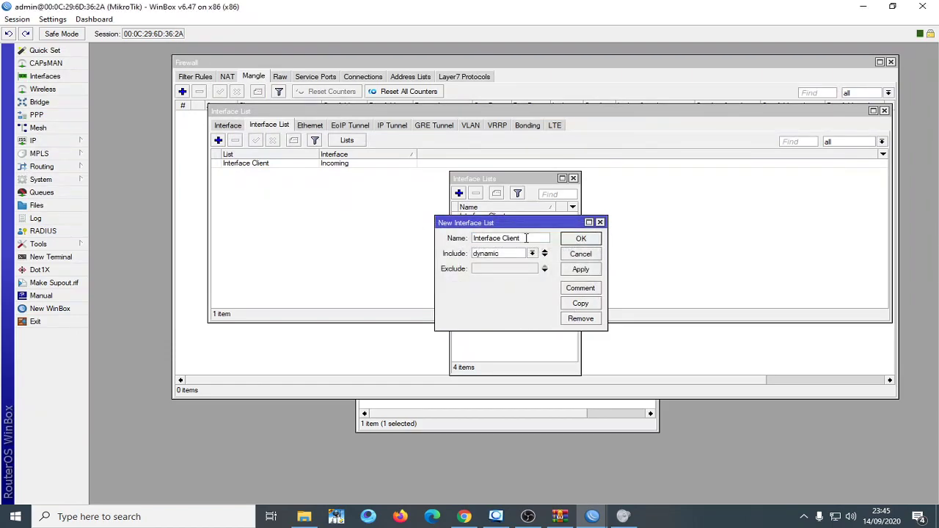
{"action": "type", "text": "-1"}
{"action": "key", "text": "Return"}
{"action": "double_click", "coordinate": [515, 226]}
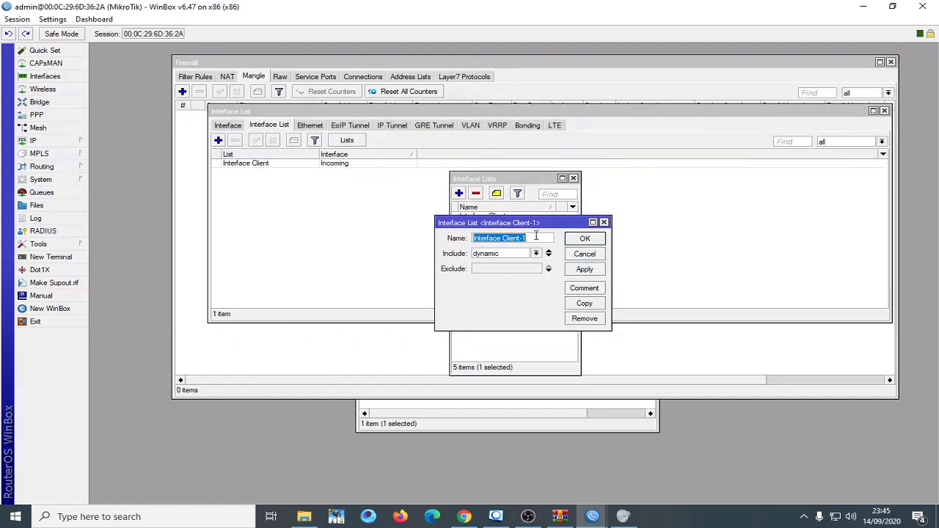
{"action": "left_click_drag", "start_coordinate": [515, 228], "coordinate": [468, 215]}
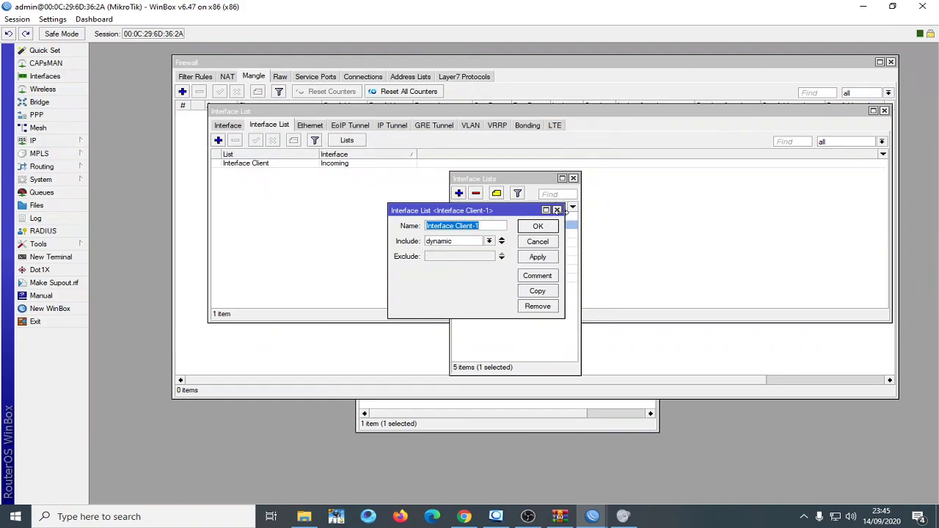
{"action": "left_click", "coordinate": [557, 211]}
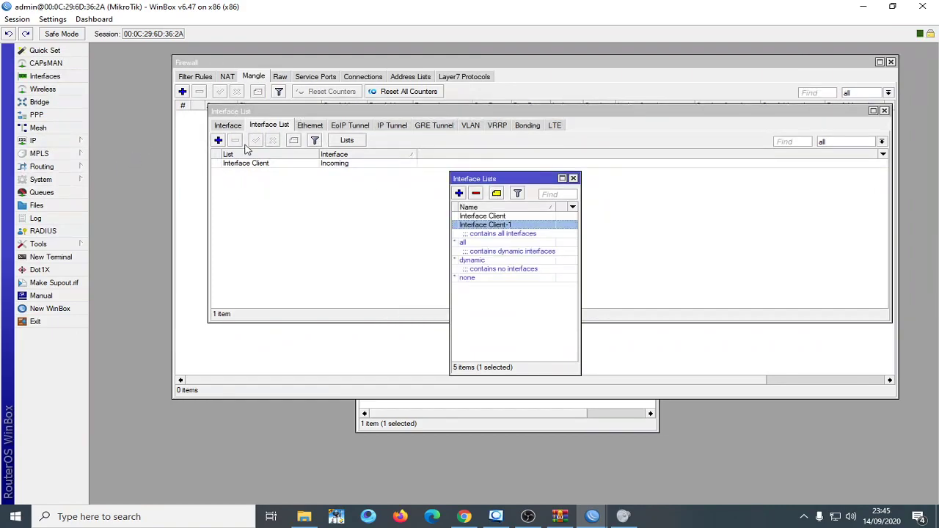
{"action": "left_click", "coordinate": [573, 179]}
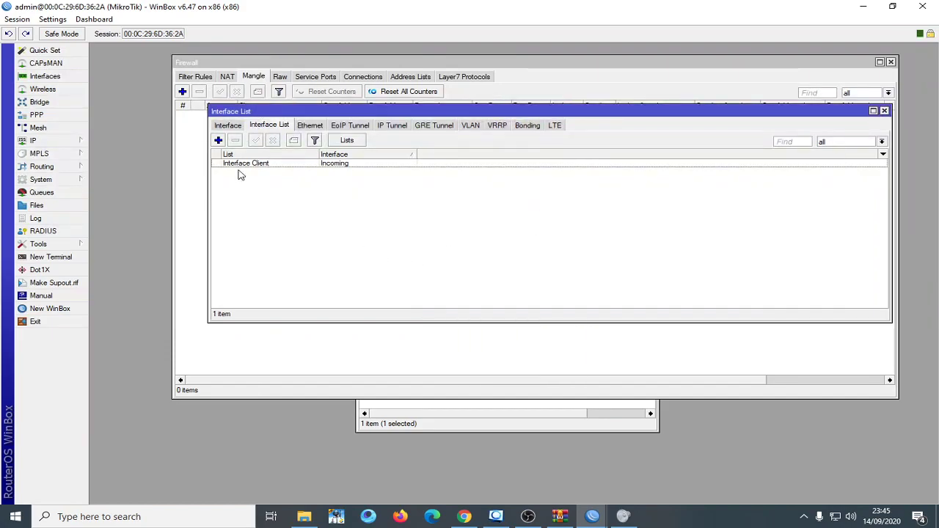
Step: Fill in a new interface list member assigning the Incoming interface to the list Interface Client-1
{"action": "left_click", "coordinate": [218, 140]}
{"action": "left_click", "coordinate": [520, 243]}
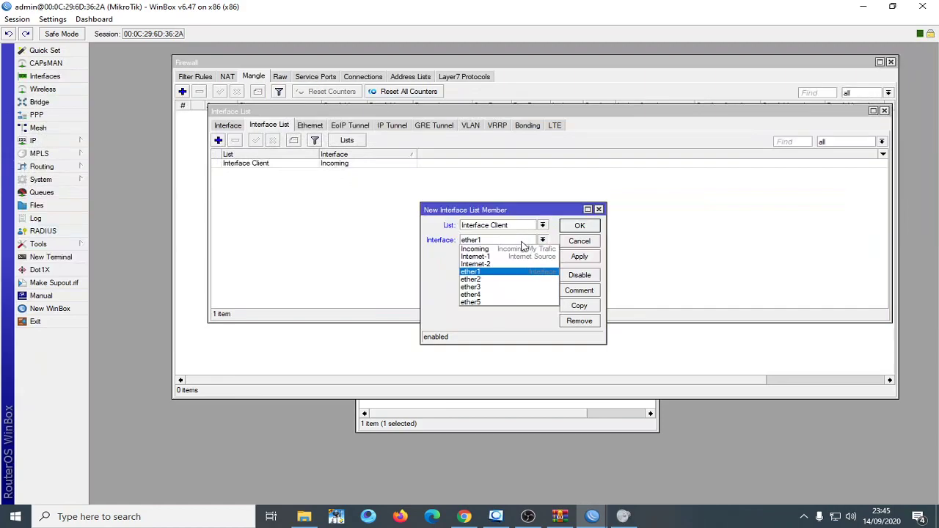
{"action": "left_click", "coordinate": [489, 225]}
{"action": "left_click", "coordinate": [525, 225]}
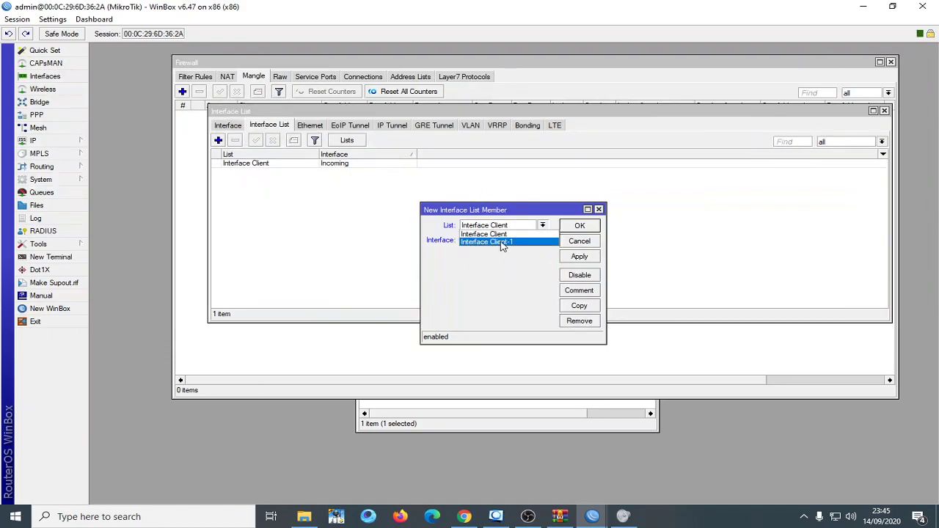
{"action": "left_click", "coordinate": [506, 241]}
{"action": "left_click", "coordinate": [503, 242]}
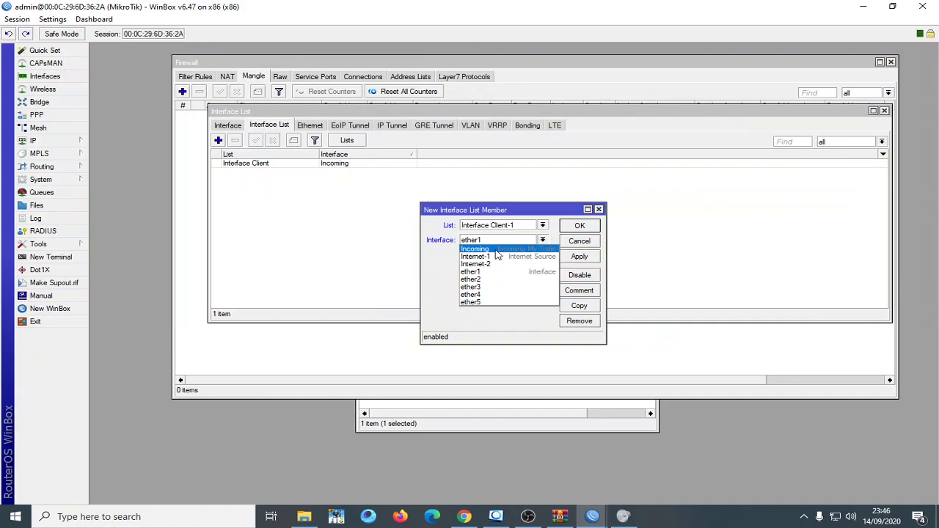
{"action": "left_click", "coordinate": [495, 254]}
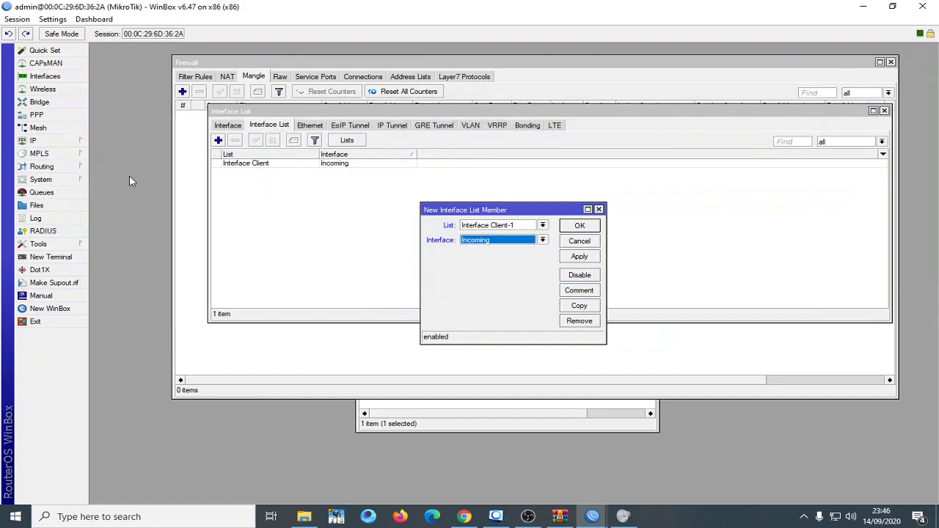
Step: Check the Incoming VLAN among the router's interfaces and save the new interface list member
{"action": "left_click", "coordinate": [53, 77]}
{"action": "left_click", "coordinate": [227, 125]}
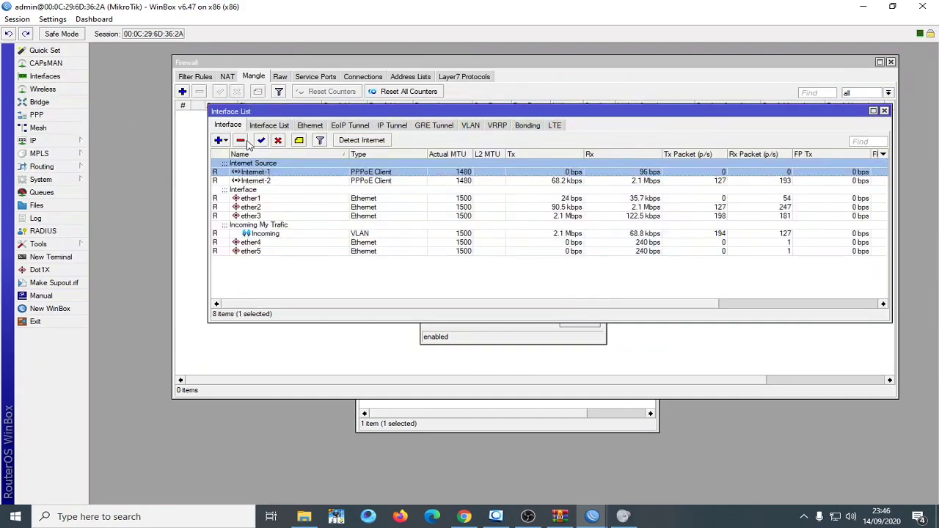
{"action": "left_click", "coordinate": [283, 234]}
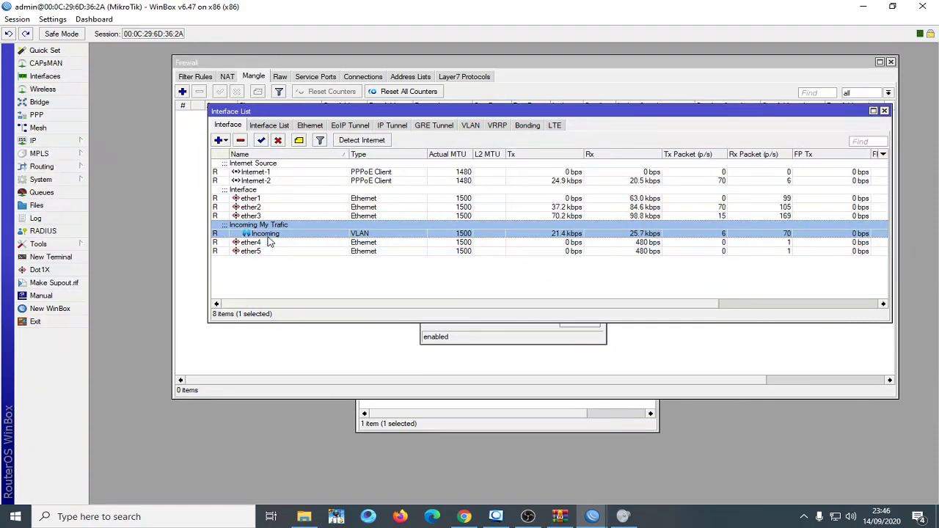
{"action": "left_click", "coordinate": [489, 339]}
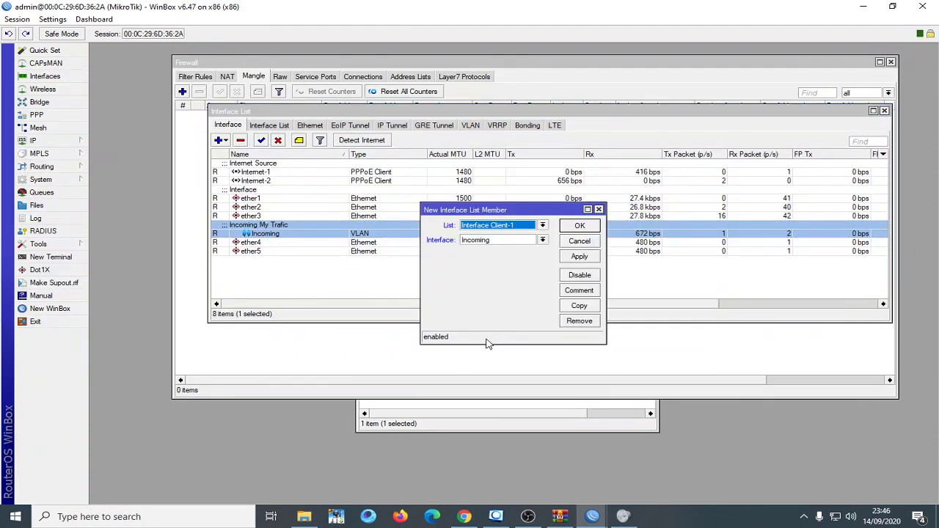
{"action": "left_click", "coordinate": [579, 257]}
{"action": "left_click", "coordinate": [580, 225]}
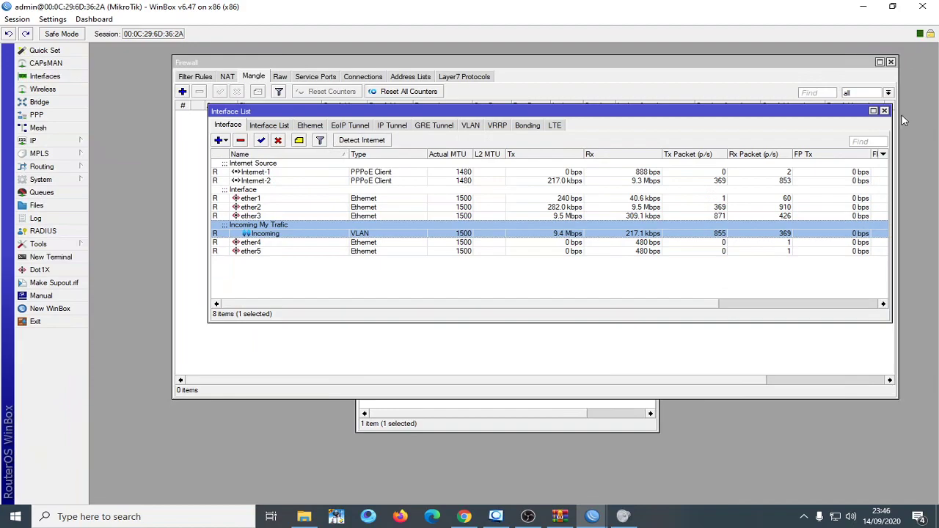
{"action": "left_click", "coordinate": [884, 111]}
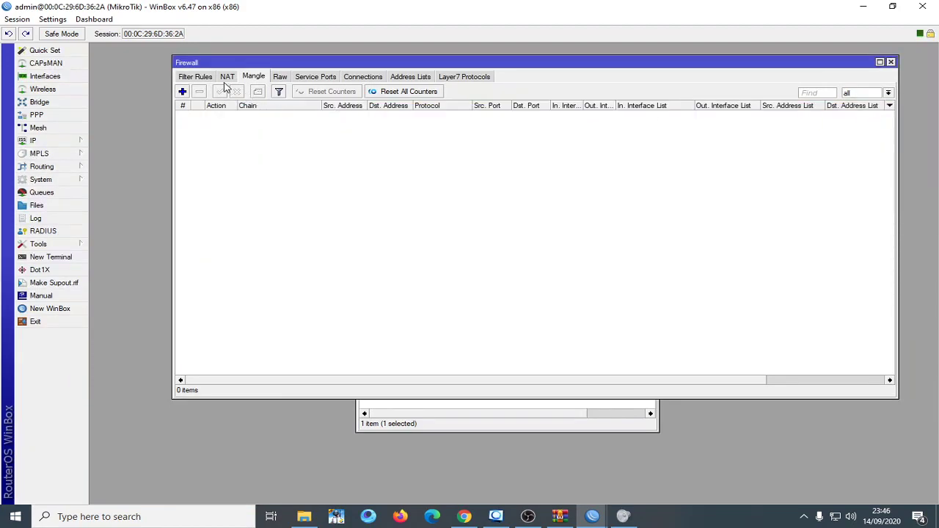
Step: Remove the old Interface Client entry from the interface list members
{"action": "left_click", "coordinate": [58, 88]}
{"action": "left_click", "coordinate": [57, 79]}
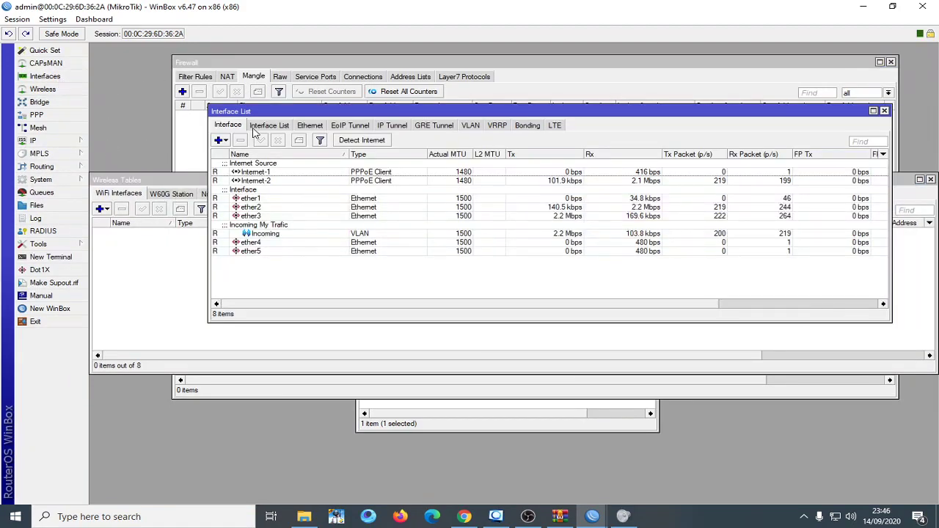
{"action": "left_click", "coordinate": [263, 126]}
{"action": "left_click", "coordinate": [258, 171]}
{"action": "left_click", "coordinate": [254, 163]}
{"action": "left_click", "coordinate": [235, 140]}
Step: Start a new firewall mangle rule on the prerouting chain with the incoming interface list Interface Client-1
{"action": "left_click", "coordinate": [73, 140]}
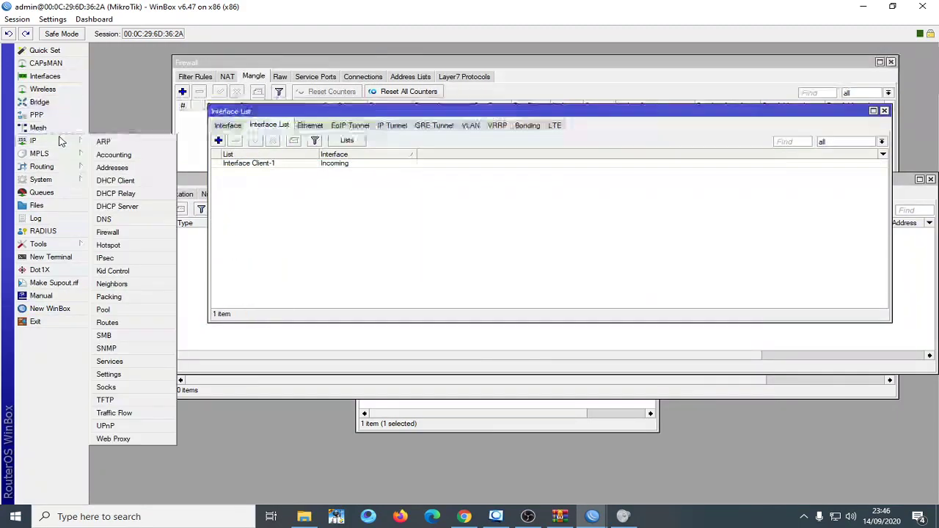
{"action": "left_click", "coordinate": [132, 233]}
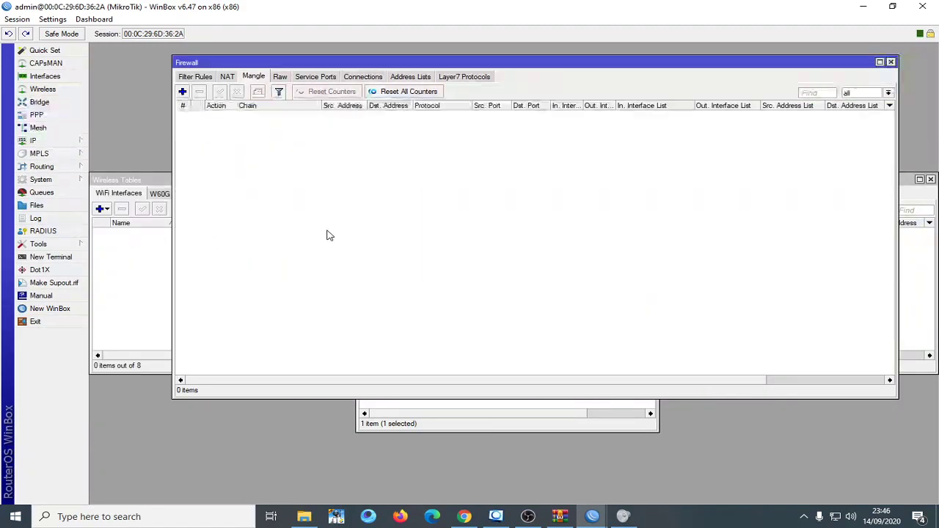
{"action": "left_click", "coordinate": [182, 92]}
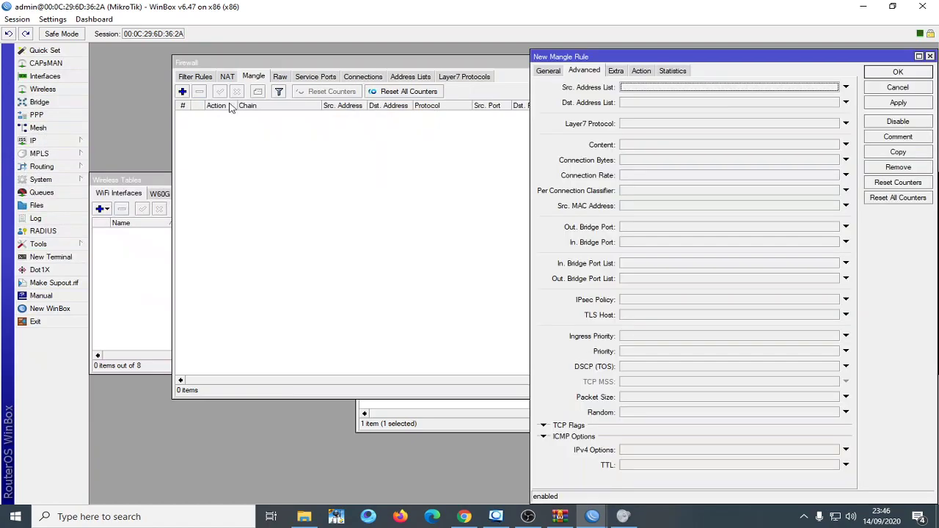
{"action": "left_click", "coordinate": [540, 70]}
{"action": "left_click", "coordinate": [845, 200]}
{"action": "left_click", "coordinate": [846, 200]}
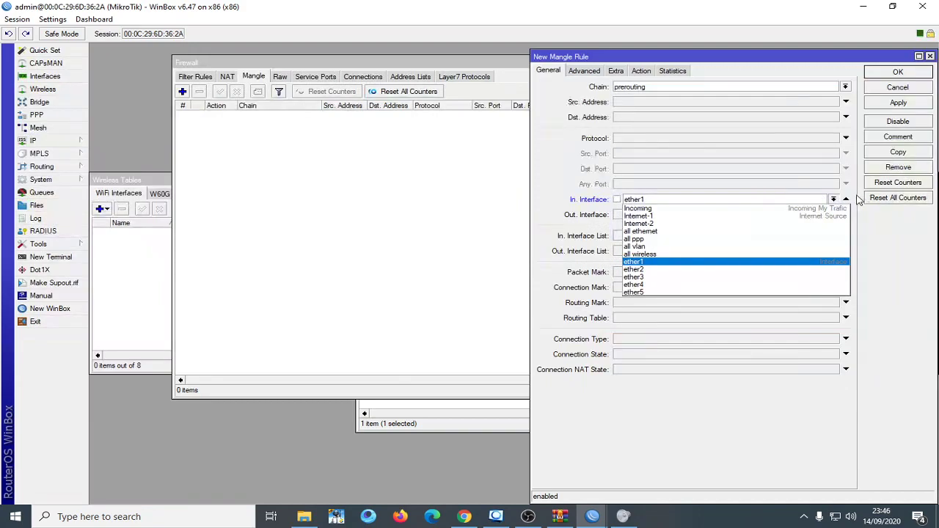
{"action": "left_click", "coordinate": [856, 197]}
{"action": "left_click", "coordinate": [847, 199]}
{"action": "left_click", "coordinate": [816, 233]}
{"action": "left_click", "coordinate": [784, 237]}
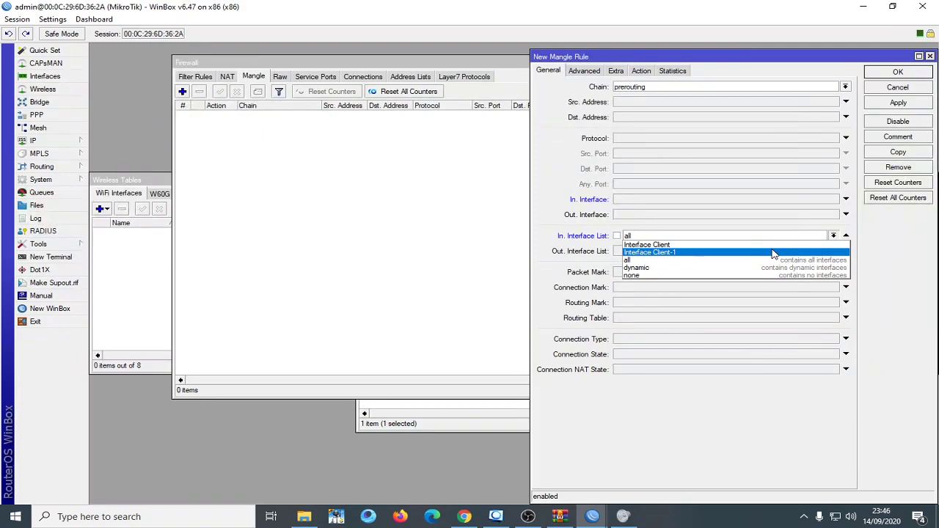
{"action": "left_click", "coordinate": [772, 253]}
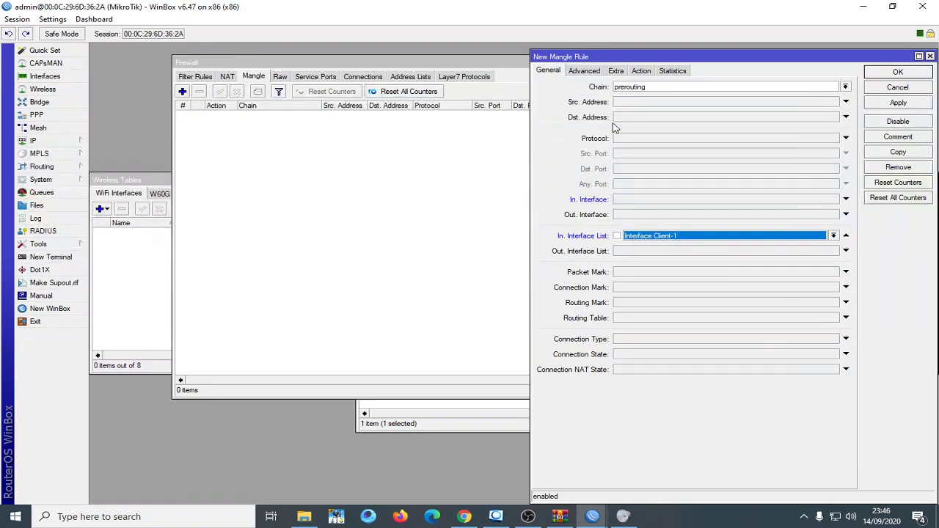
Step: Add an Nth condition to the mangle rule with every 2 and packet 1
{"action": "left_click", "coordinate": [643, 70]}
{"action": "left_click", "coordinate": [620, 71]}
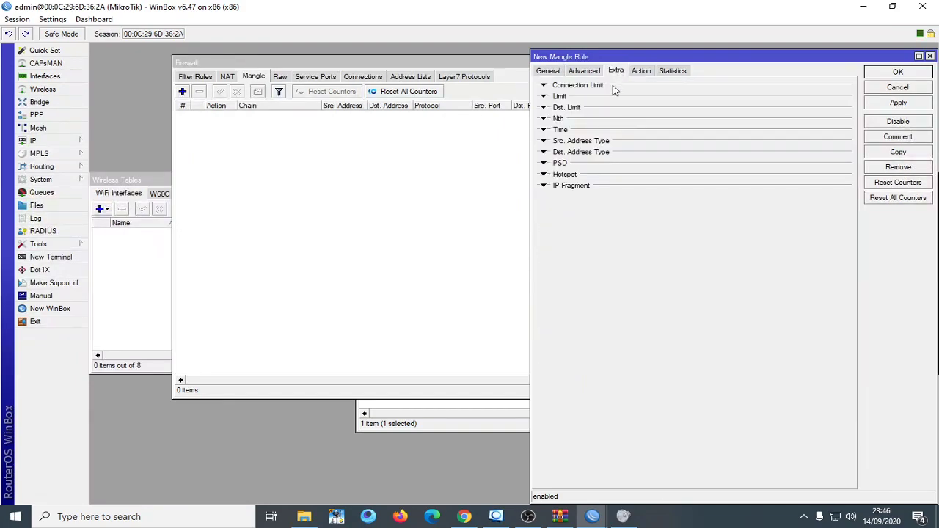
{"action": "left_click", "coordinate": [543, 118]}
{"action": "left_click_drag", "start_coordinate": [618, 129], "coordinate": [600, 128]}
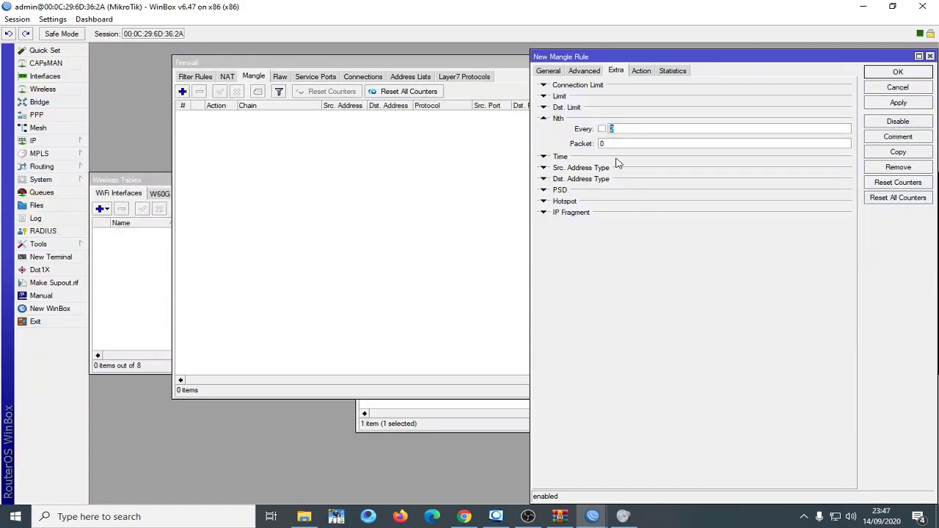
{"action": "left_click", "coordinate": [600, 144]}
{"action": "key", "text": "BackSpace"}
{"action": "type", "text": "1"}
Step: Save the mangle rule with action mark connection and new connection mark Jalur/Line-1, and reopen it
{"action": "left_click", "coordinate": [642, 71]}
{"action": "left_click", "coordinate": [656, 88]}
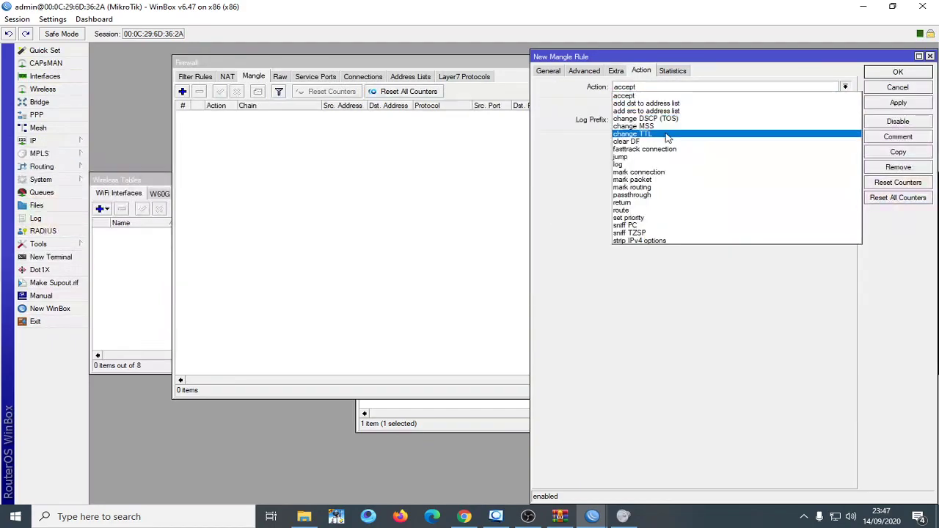
{"action": "left_click", "coordinate": [673, 174]}
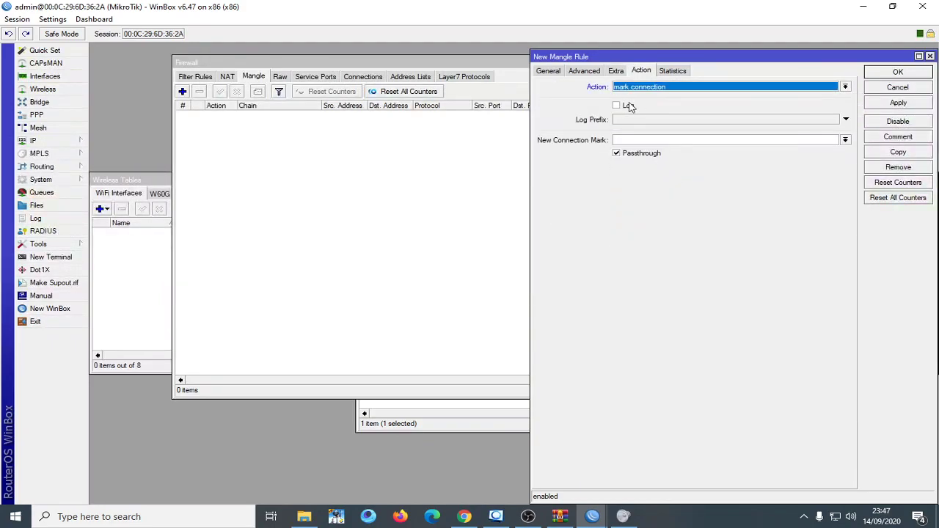
{"action": "left_click", "coordinate": [658, 141]}
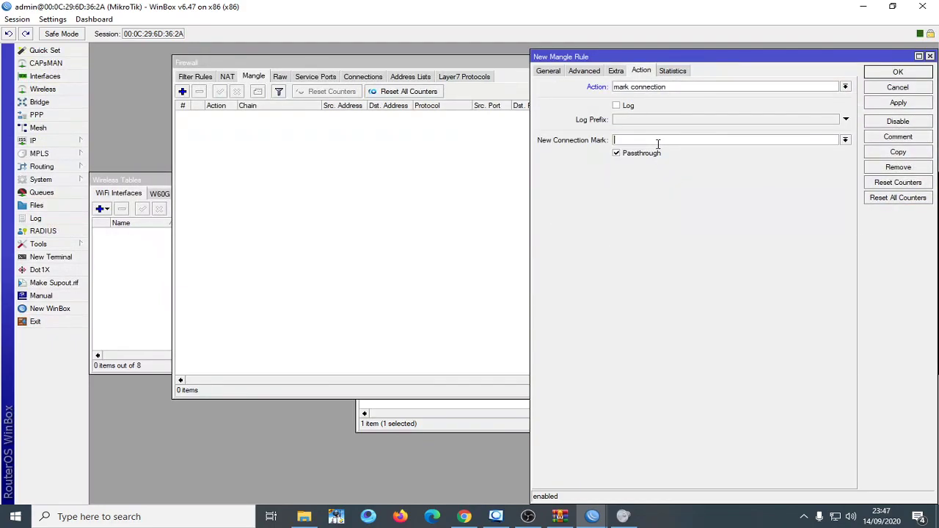
{"action": "type", "text": "/Line-1"}
{"action": "key", "text": "Return"}
{"action": "left_click", "coordinate": [614, 116]}
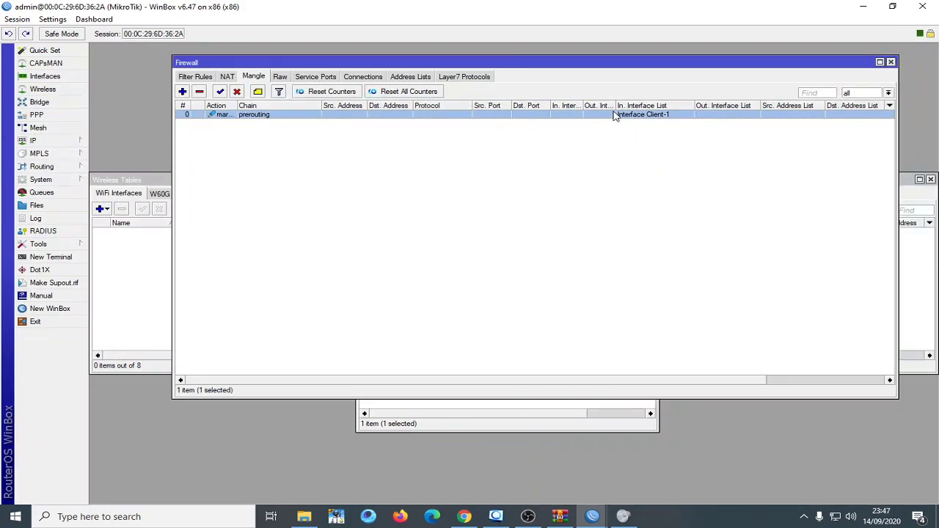
{"action": "double_click", "coordinate": [614, 116]}
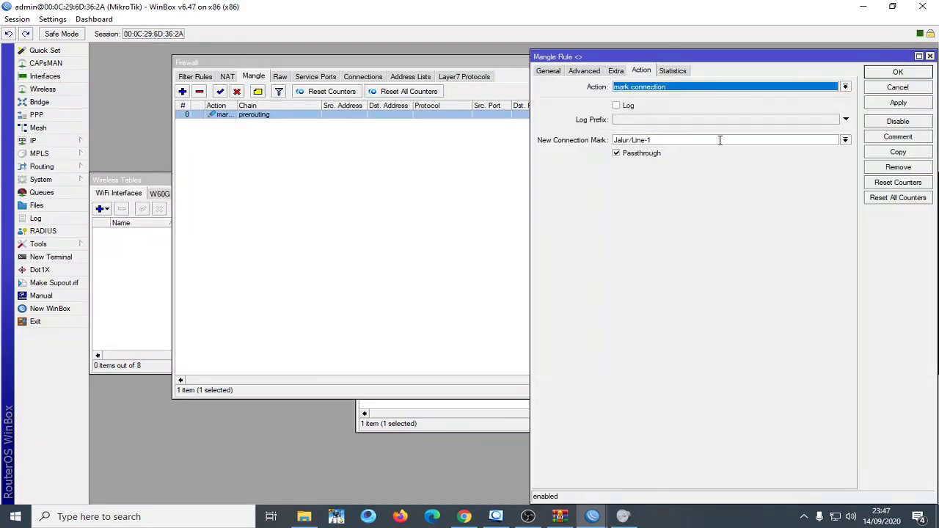
Step: Duplicate the Jalur/Line-1 mangle rule, set the copy's new connection mark to Jalur/Line-2, and save both rules
{"action": "left_click", "coordinate": [898, 151]}
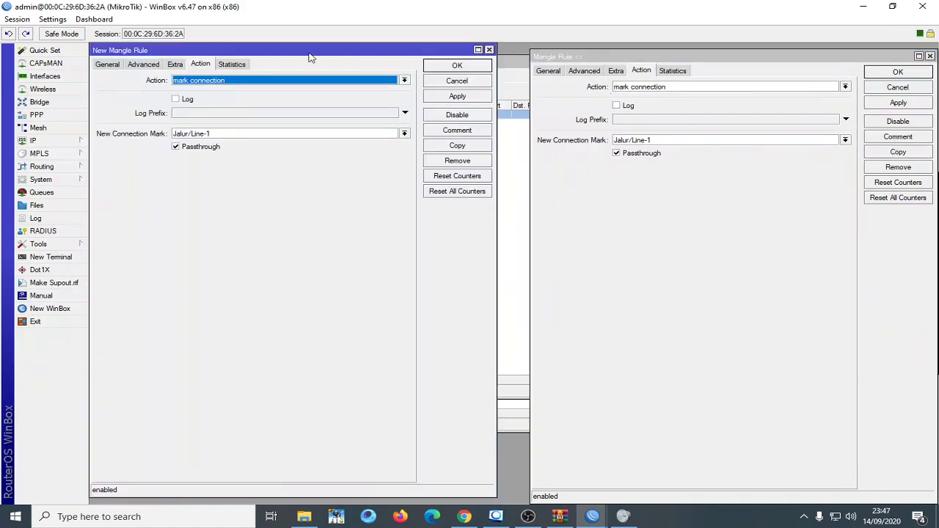
{"action": "left_click", "coordinate": [175, 65]}
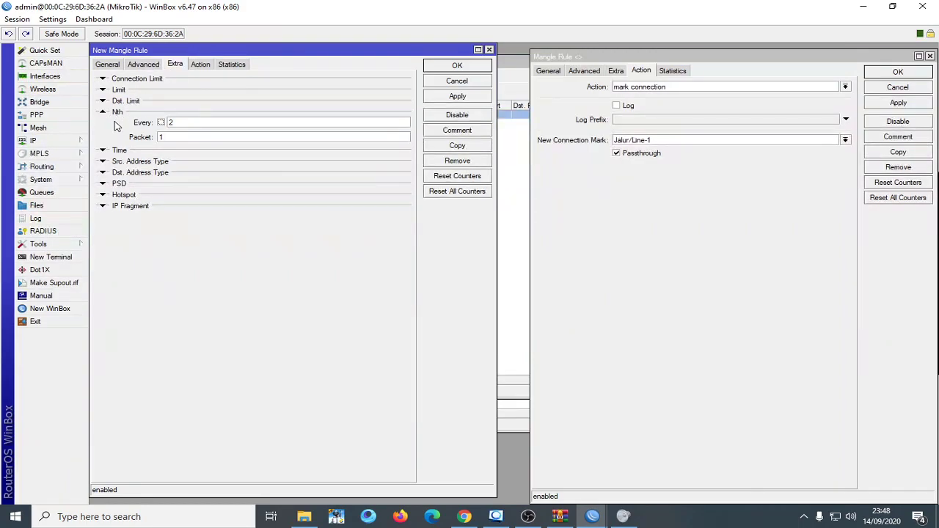
{"action": "left_click_drag", "start_coordinate": [177, 136], "coordinate": [149, 141]}
{"action": "left_click", "coordinate": [201, 64]}
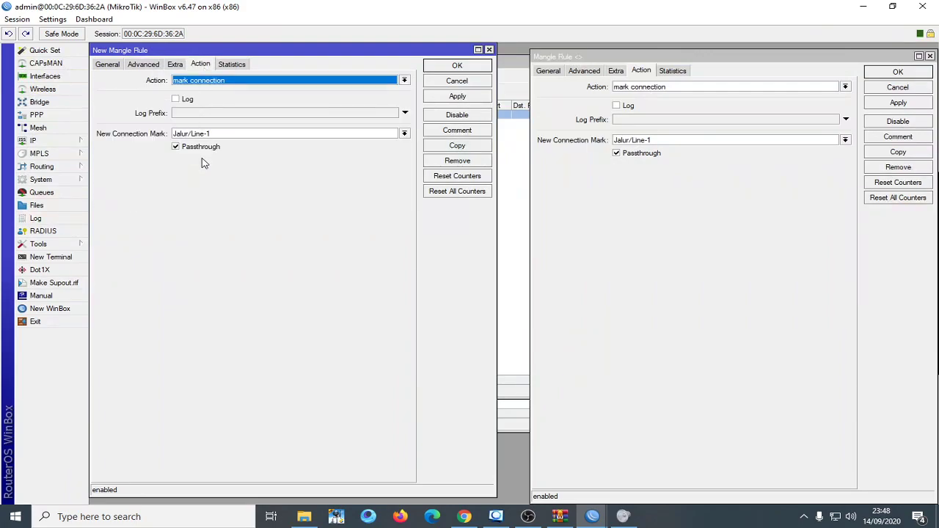
{"action": "left_click", "coordinate": [213, 135]}
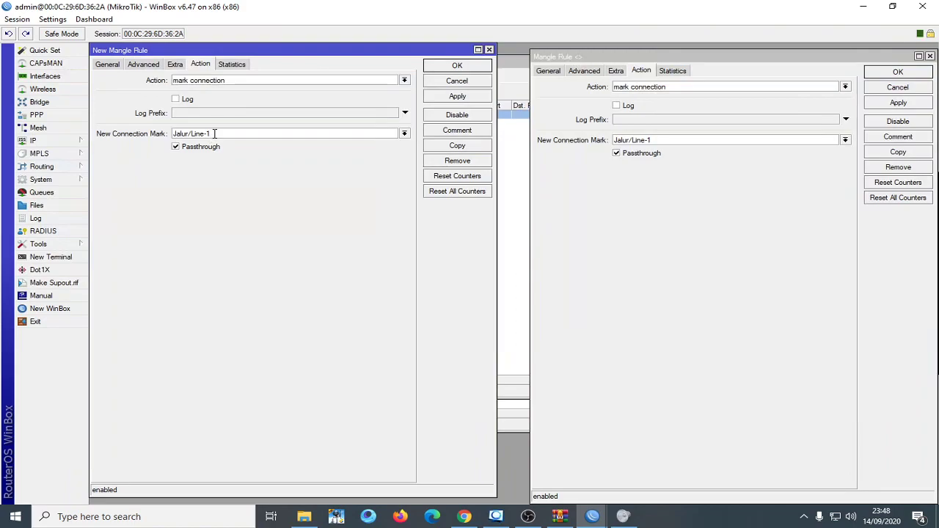
{"action": "type", "text": "2"}
{"action": "key", "text": "Return"}
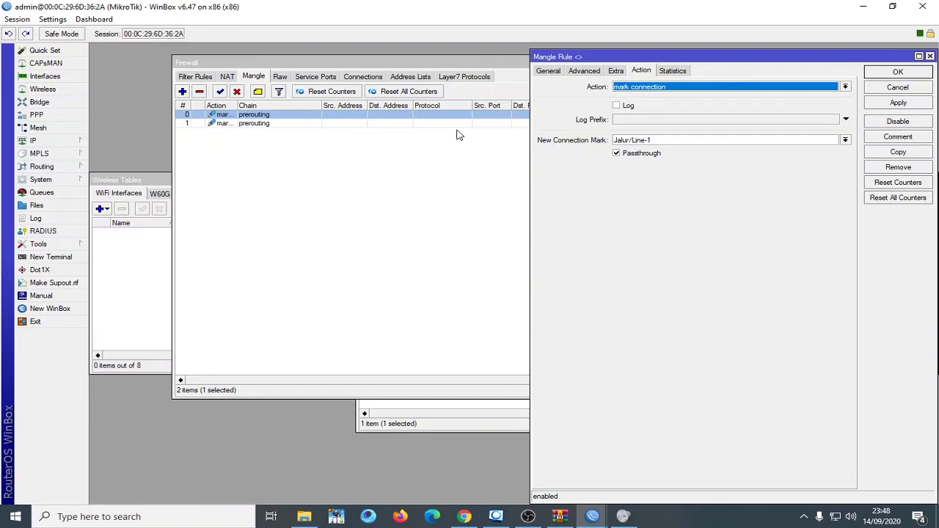
{"action": "left_click", "coordinate": [879, 74]}
{"action": "left_click", "coordinate": [520, 134]}
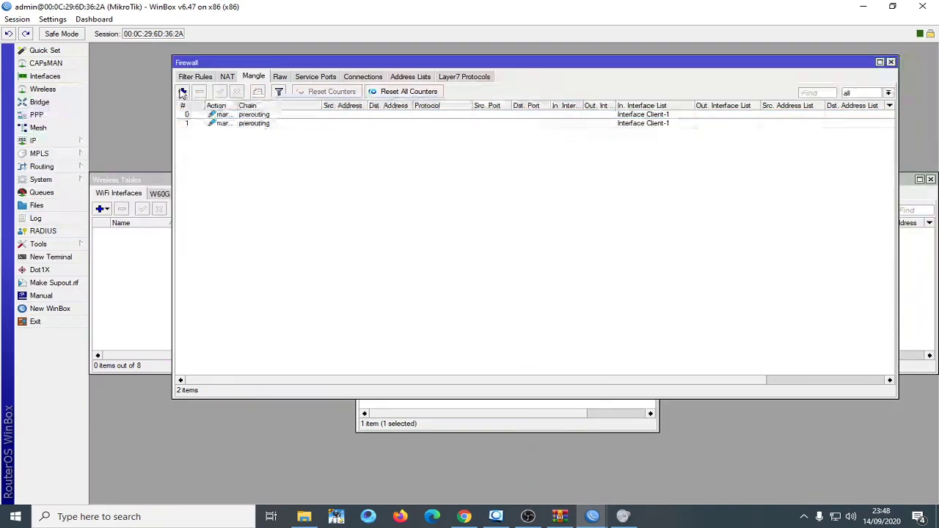
Step: Start a new prerouting mangle rule matching connection mark Jalur/Line-1 and incoming interface list Interface Client-1
{"action": "left_click", "coordinate": [182, 92]}
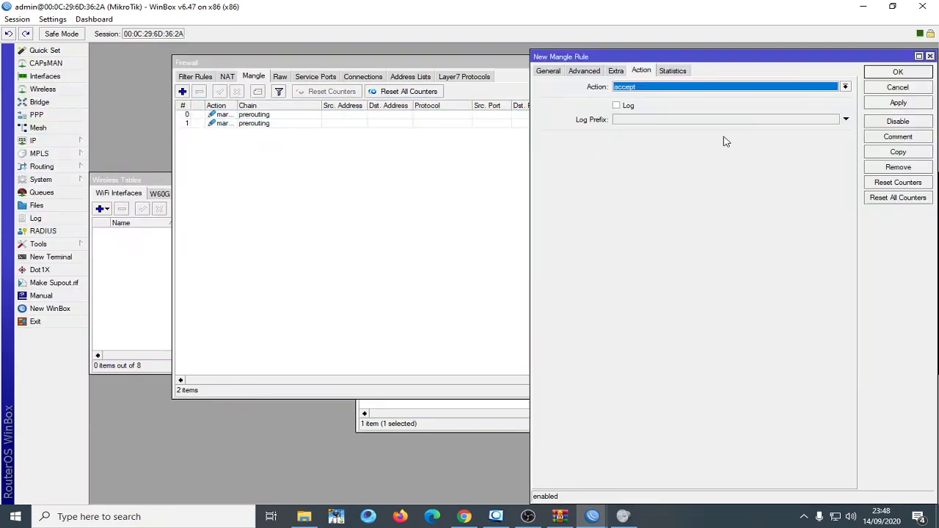
{"action": "left_click", "coordinate": [547, 71]}
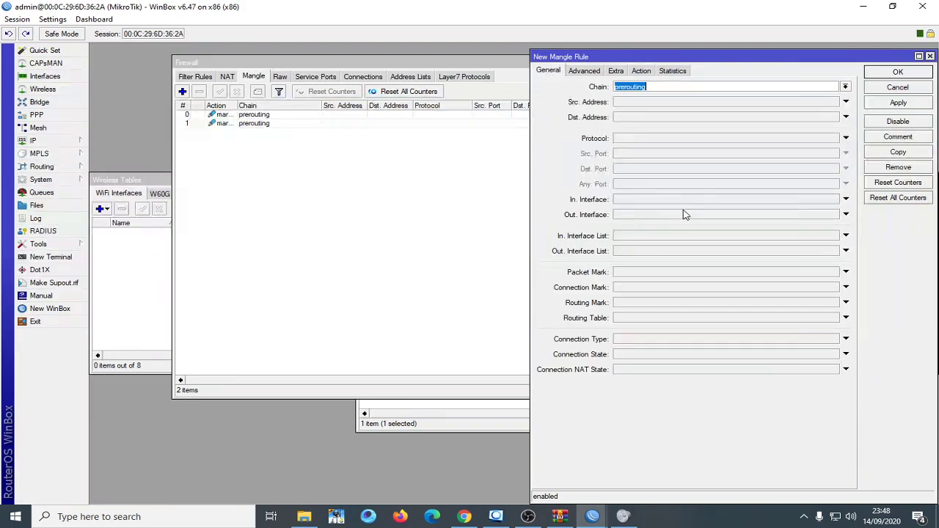
{"action": "left_click", "coordinate": [846, 287]}
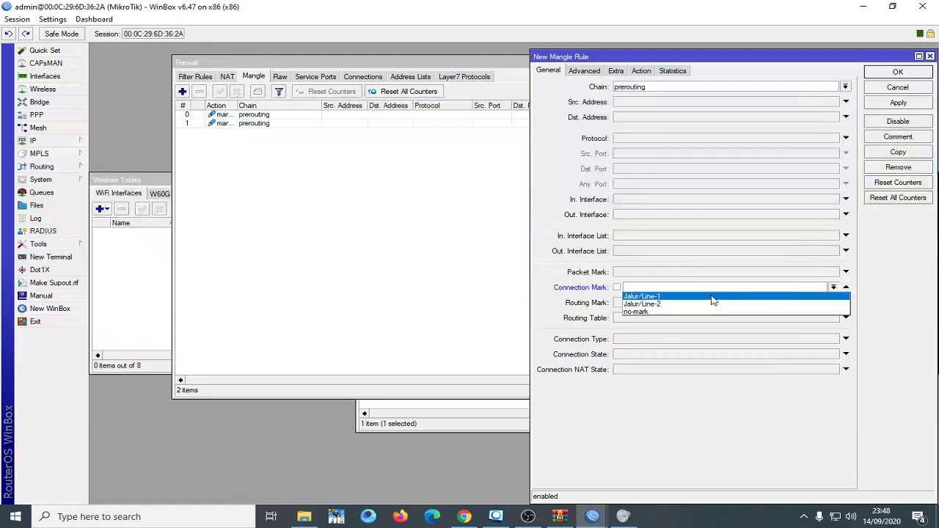
{"action": "left_click", "coordinate": [709, 296]}
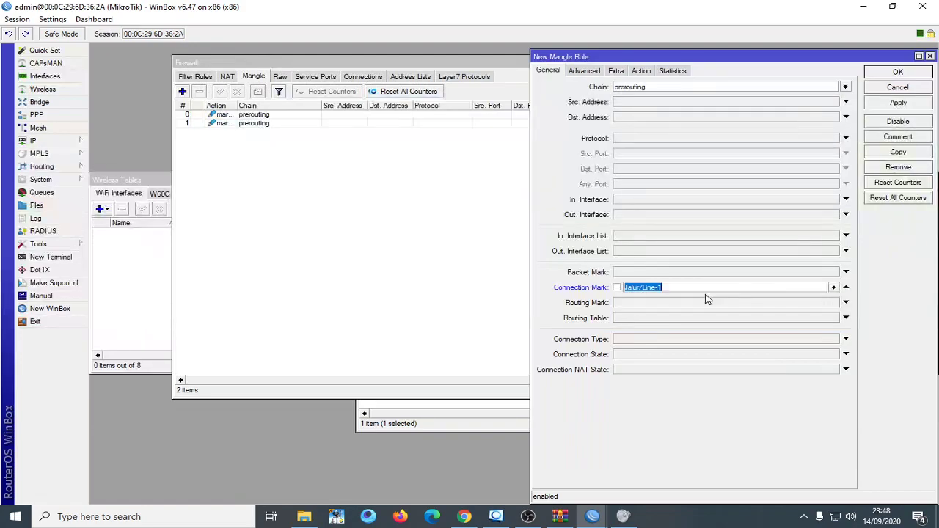
{"action": "left_click", "coordinate": [702, 237]}
{"action": "left_click", "coordinate": [686, 240]}
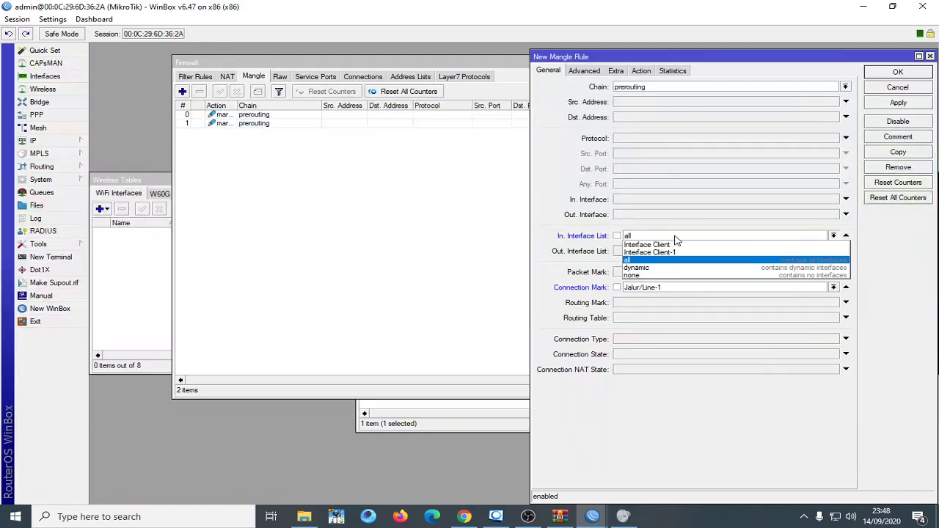
{"action": "left_click", "coordinate": [666, 253]}
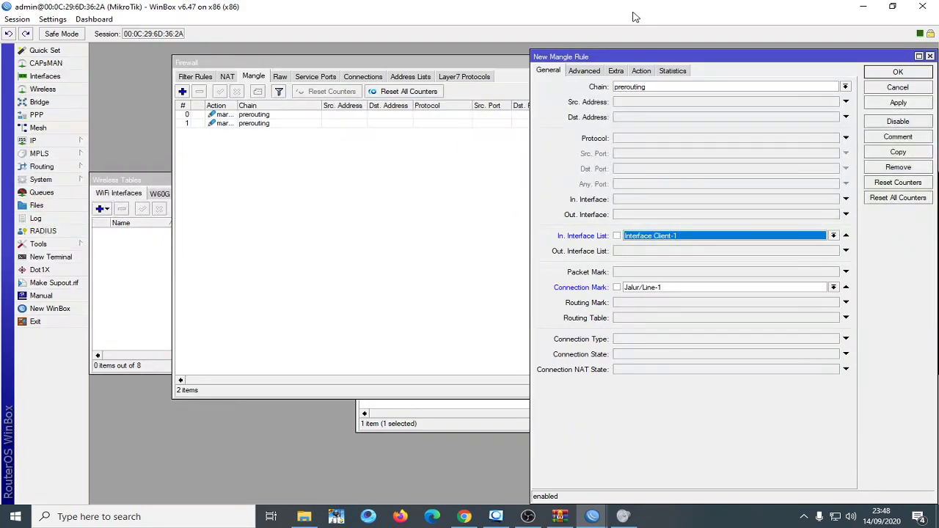
Step: Set the mangle rule's action to mark routing with new routing mark Jalur -1 and apply it
{"action": "left_click", "coordinate": [642, 72]}
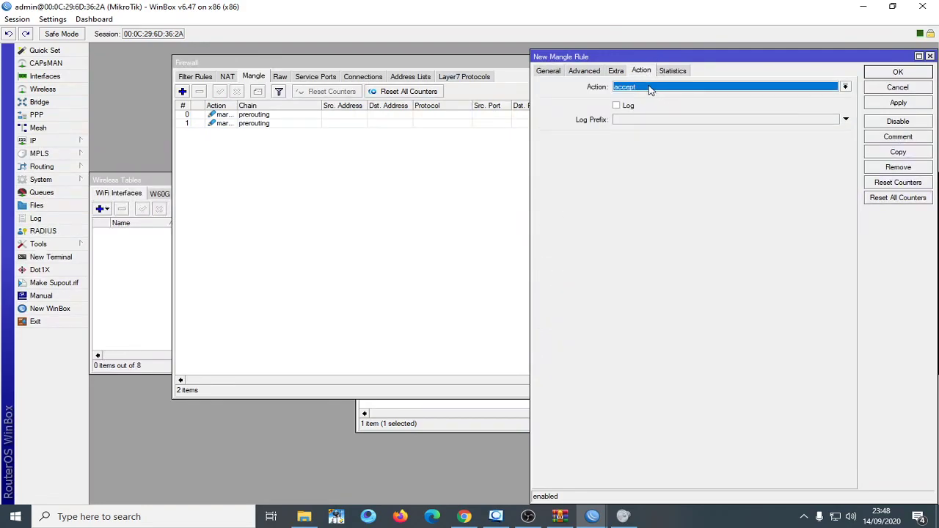
{"action": "left_click", "coordinate": [649, 89]}
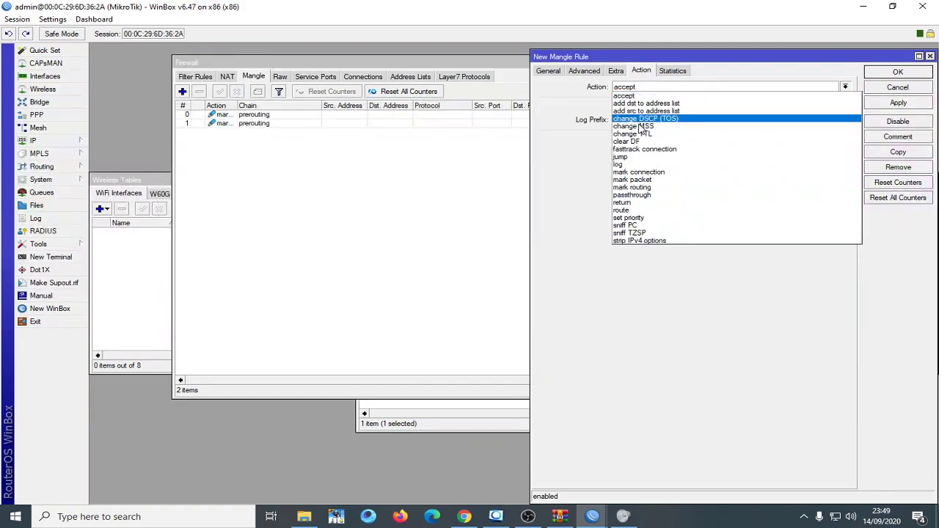
{"action": "left_click", "coordinate": [651, 188]}
{"action": "left_click", "coordinate": [641, 140]}
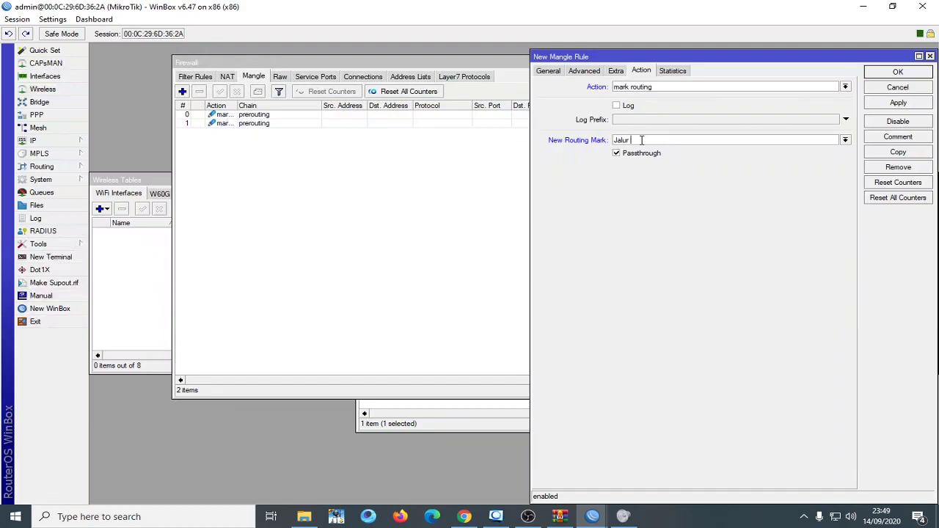
{"action": "left_click", "coordinate": [892, 105]}
Step: Duplicate the Jalur -1 routing rule and set the copy's matching connection mark to Jalur/Line-2
{"action": "left_click", "coordinate": [902, 152]}
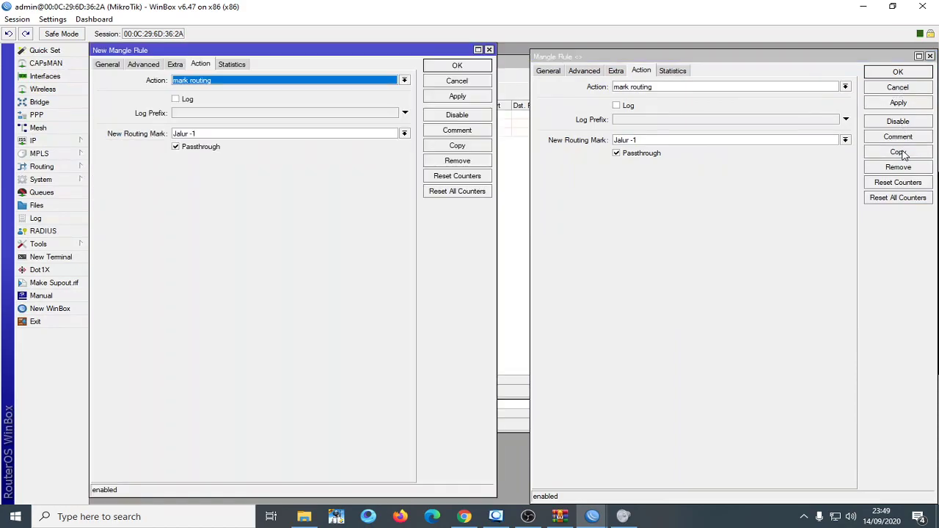
{"action": "left_click", "coordinate": [108, 67]}
{"action": "left_click", "coordinate": [393, 281]}
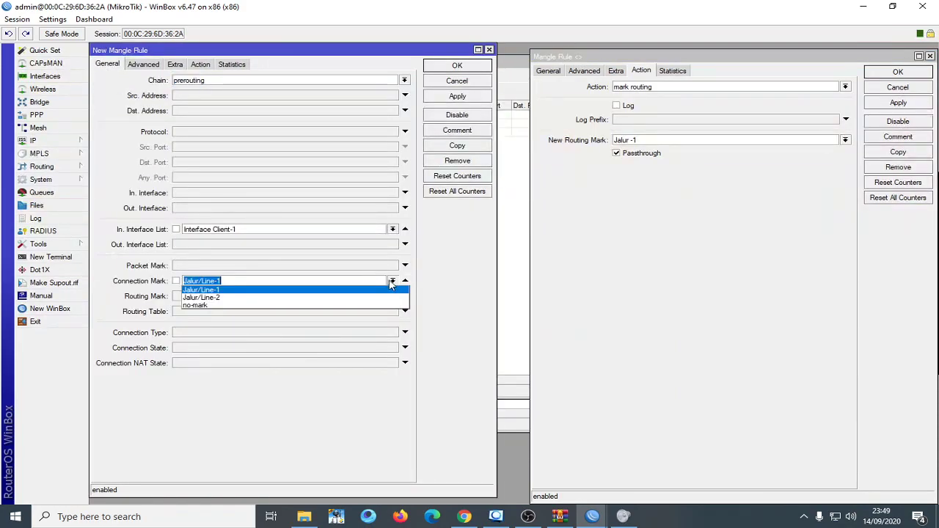
{"action": "left_click", "coordinate": [334, 297]}
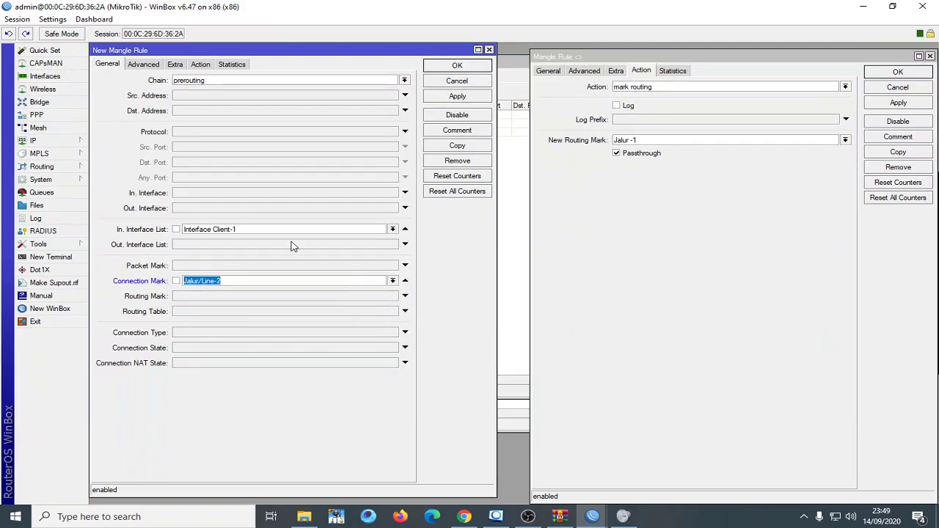
Step: Set the copied rule's new routing mark to Jalur -2 and save both mark routing rules
{"action": "left_click", "coordinate": [201, 65]}
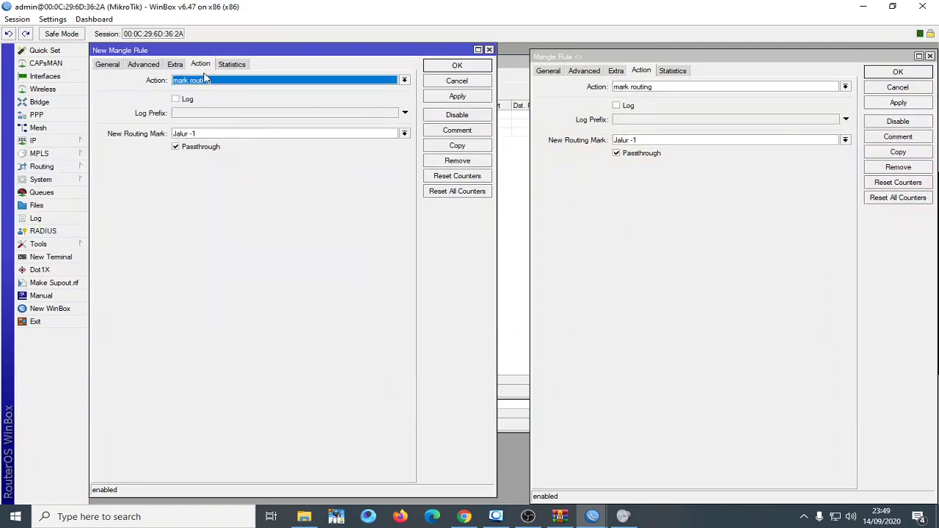
{"action": "left_click", "coordinate": [224, 135]}
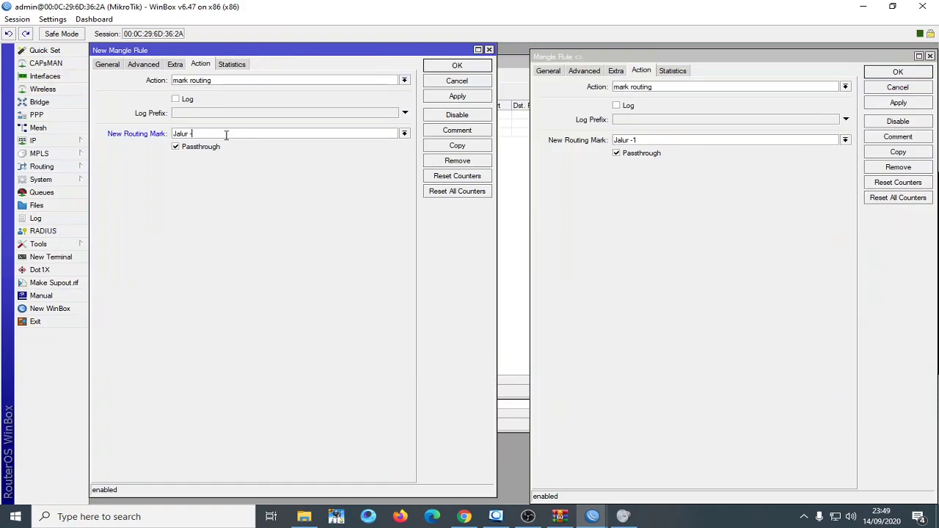
{"action": "type", "text": "Jalur -2"}
{"action": "key", "text": "Return"}
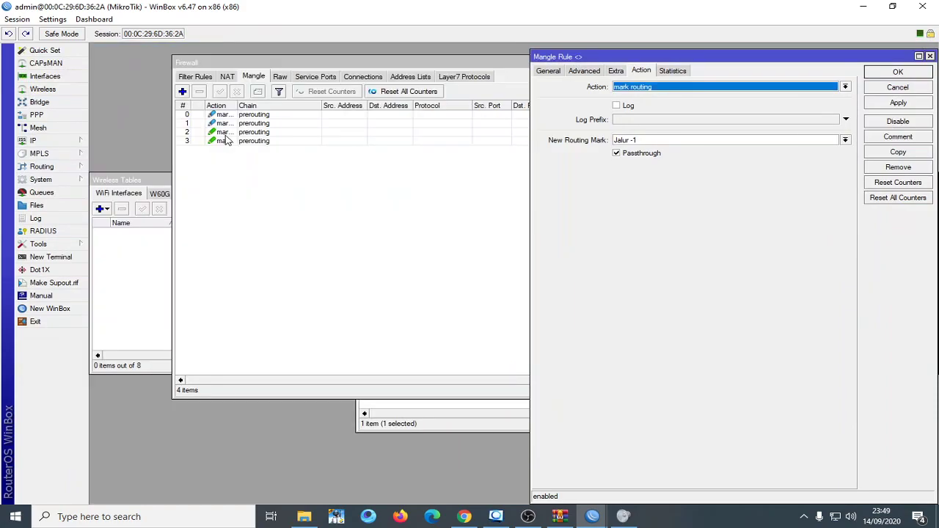
{"action": "left_click", "coordinate": [898, 71]}
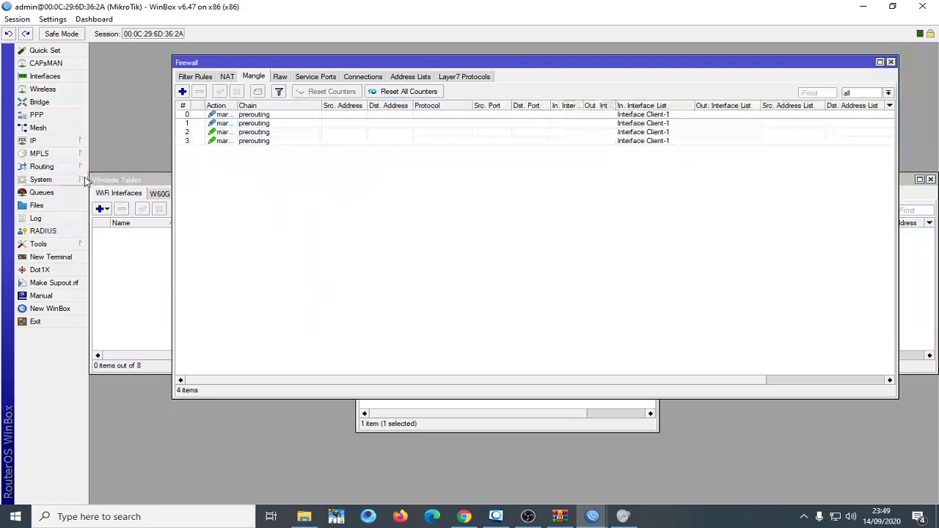
Step: Open the DHCP client list and the IP route list, and select the default route through ether1
{"action": "left_click", "coordinate": [71, 141]}
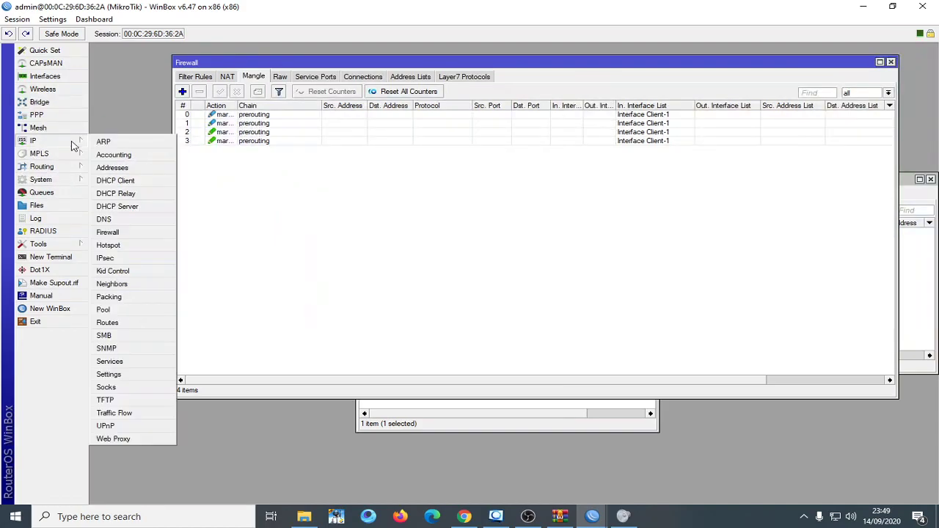
{"action": "left_click", "coordinate": [116, 181]}
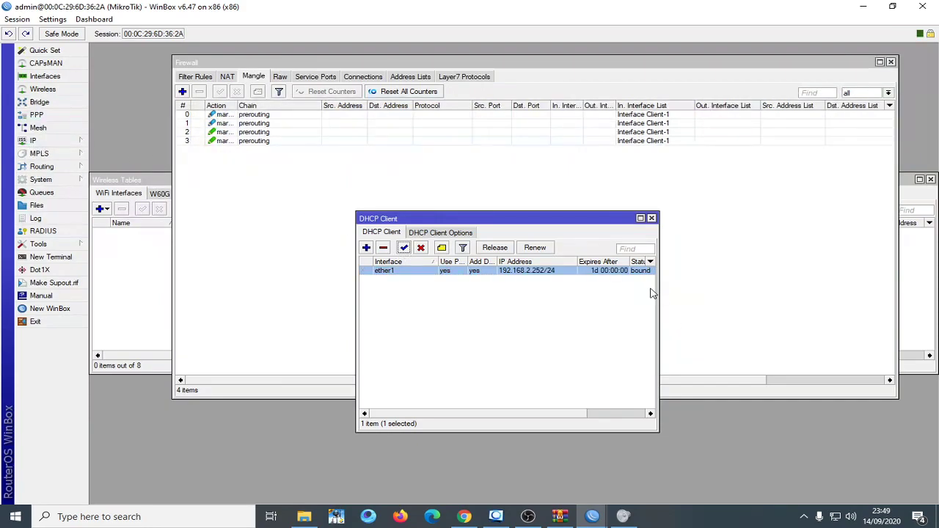
{"action": "left_click", "coordinate": [36, 140]}
{"action": "left_click", "coordinate": [110, 306]}
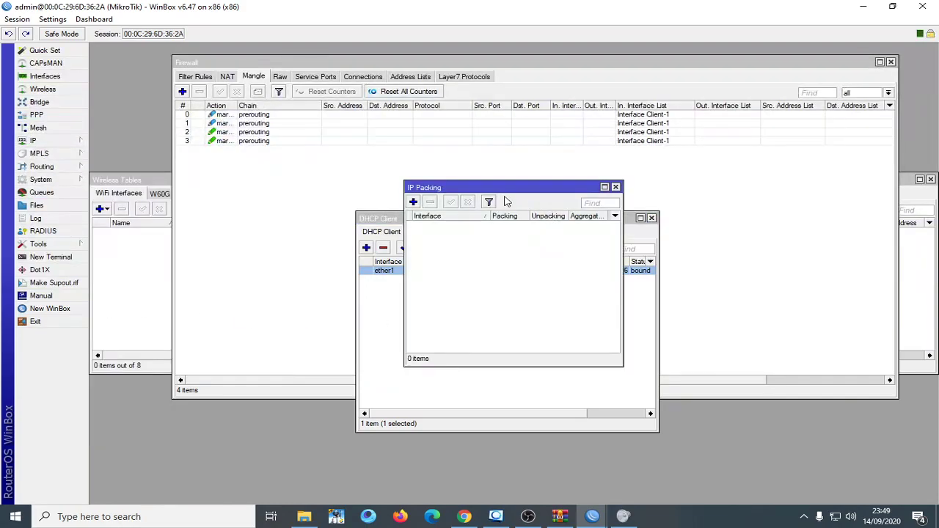
{"action": "left_click", "coordinate": [615, 187]}
{"action": "left_click", "coordinate": [37, 140]}
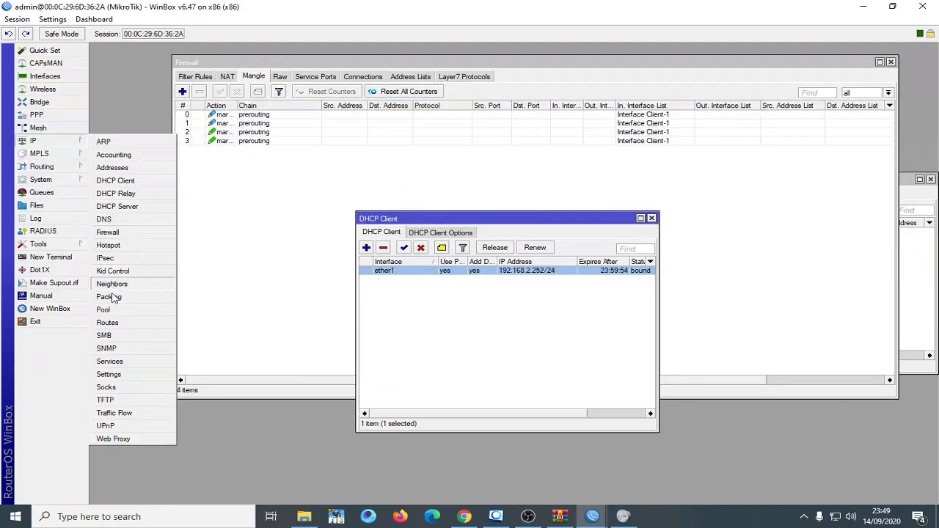
{"action": "left_click", "coordinate": [116, 323]}
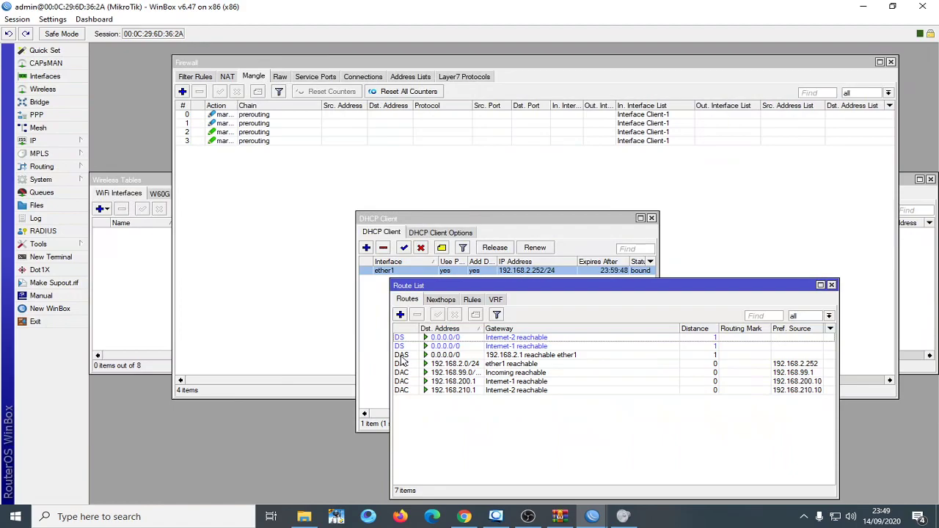
{"action": "left_click", "coordinate": [411, 355]}
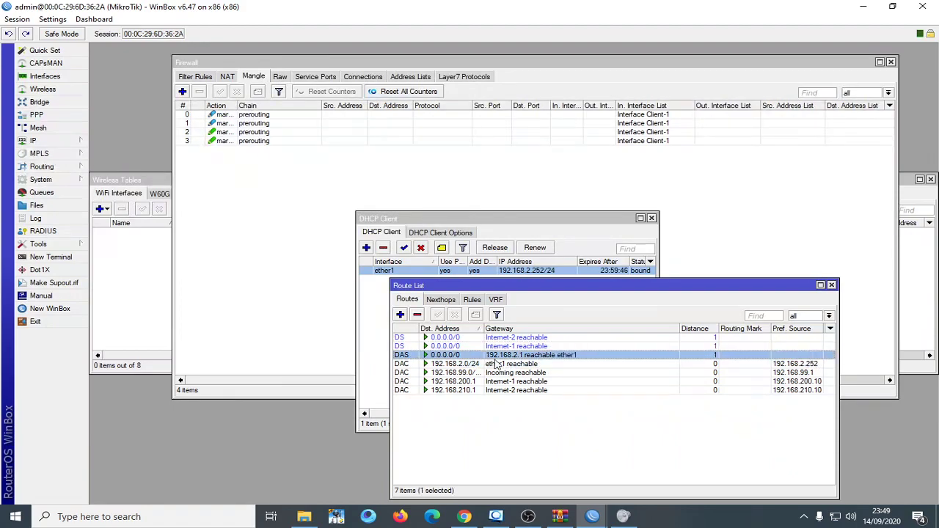
Step: Arrange the route list and DHCP client windows side by side so that they do not overlap
{"action": "left_click_drag", "start_coordinate": [482, 286], "coordinate": [611, 151]}
{"action": "left_click_drag", "start_coordinate": [466, 220], "coordinate": [294, 209]}
{"action": "left_click", "coordinate": [581, 287]}
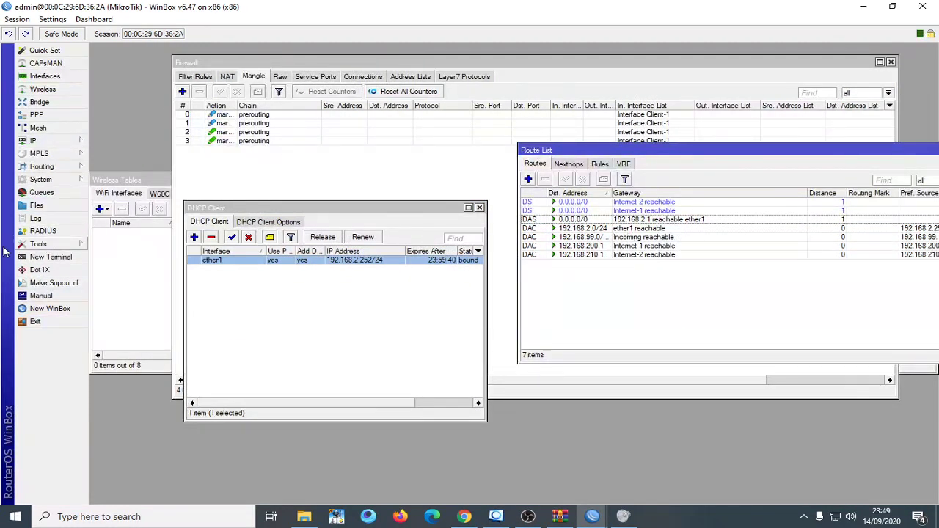
{"action": "left_click", "coordinate": [51, 257]}
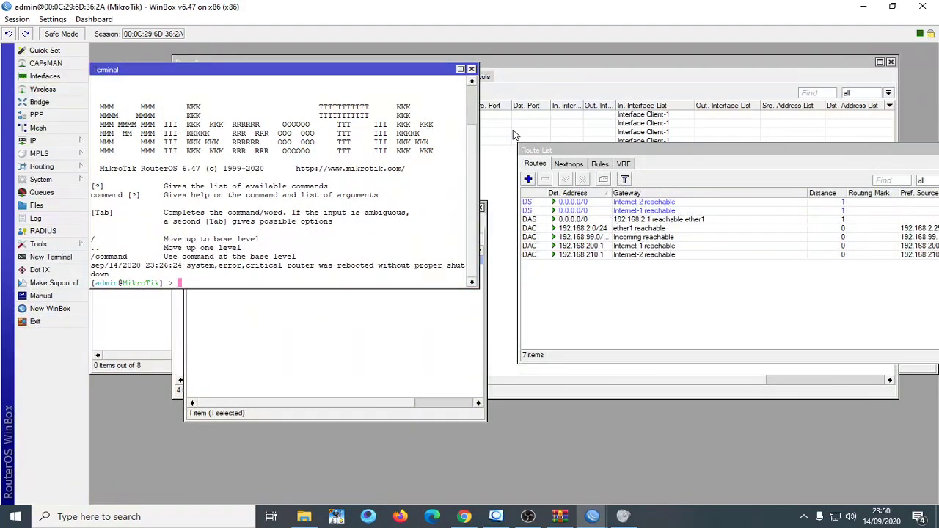
{"action": "left_click", "coordinate": [471, 68]}
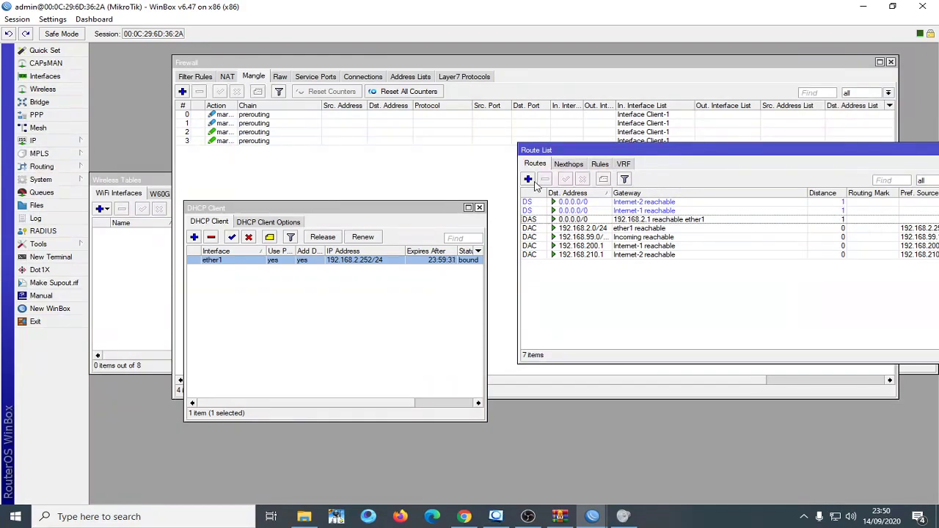
Step: Start a new default route and display the ether1 DHCP client's status beside it to read its gateway
{"action": "left_click", "coordinate": [528, 180]}
{"action": "left_click", "coordinate": [317, 167]}
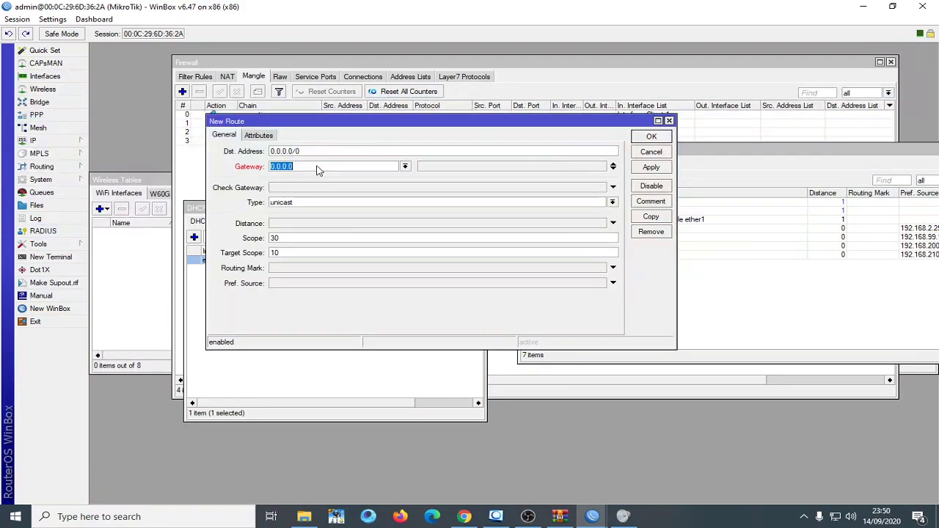
{"action": "left_click", "coordinate": [197, 304]}
{"action": "double_click", "coordinate": [235, 266]}
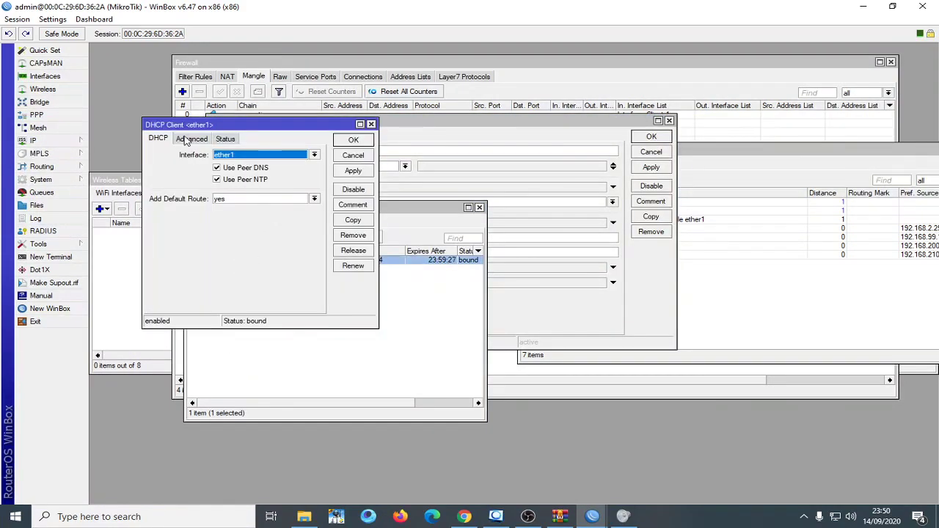
{"action": "left_click", "coordinate": [223, 141]}
{"action": "left_click_drag", "start_coordinate": [394, 121], "coordinate": [594, 110]}
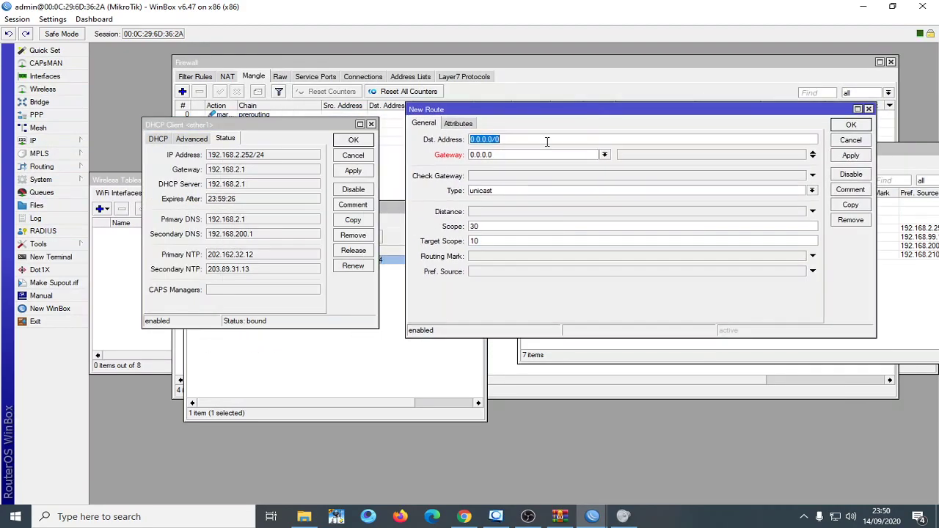
Step: Set the new default route's gateway to 192.168.2.1
{"action": "left_click", "coordinate": [507, 154]}
{"action": "type", "text": "192.3"}
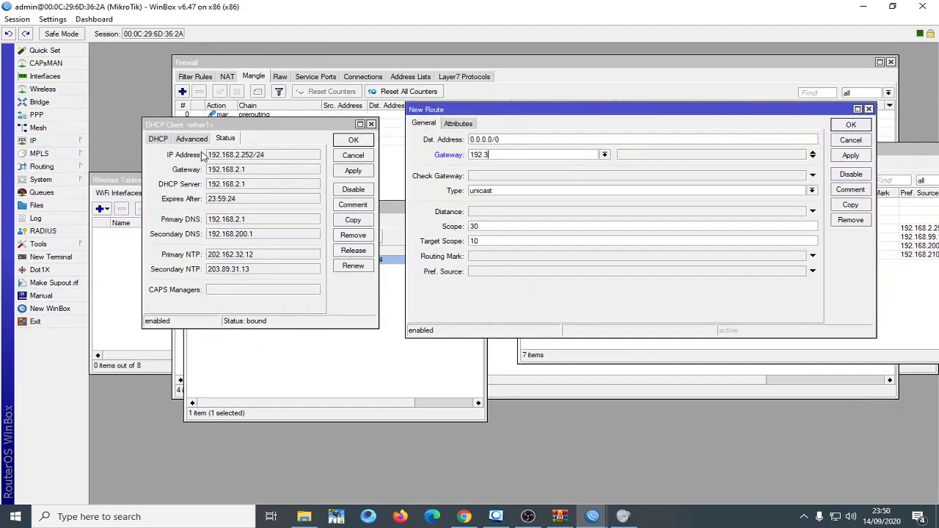
{"action": "type", "text": "16"}
{"action": "key", "text": "BackSpace"}
{"action": "key", "text": "BackSpace"}
{"action": "key", "text": "BackSpace"}
{"action": "type", "text": "168"}
Step: Set the route's gateway check to ping and its routing mark to Jalur -1, and save the route
{"action": "left_click", "coordinate": [487, 176]}
{"action": "left_click", "coordinate": [514, 257]}
{"action": "left_click", "coordinate": [514, 256]}
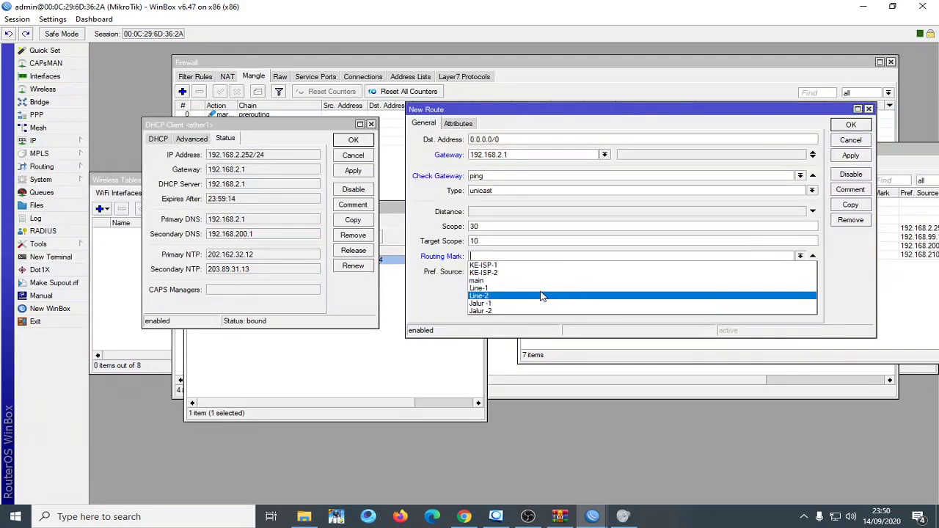
{"action": "left_click", "coordinate": [528, 309]}
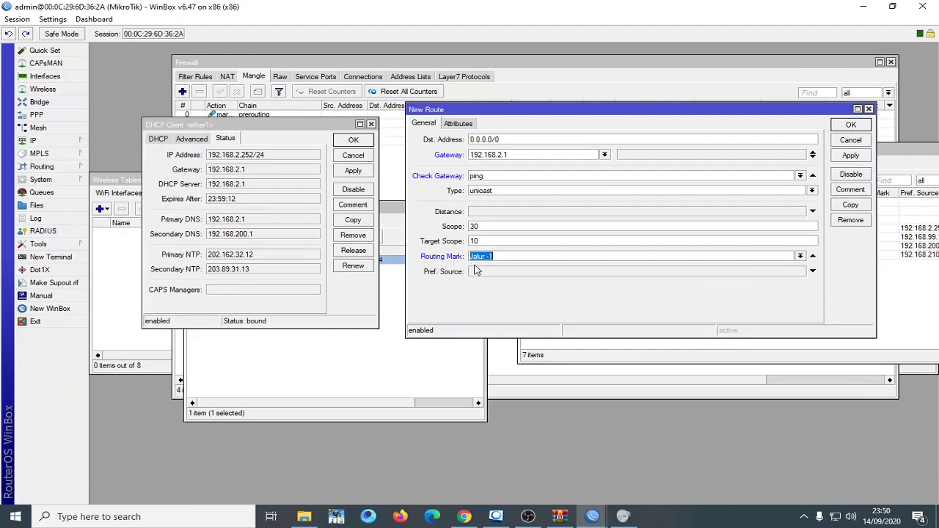
{"action": "left_click", "coordinate": [851, 155]}
{"action": "left_click", "coordinate": [853, 127]}
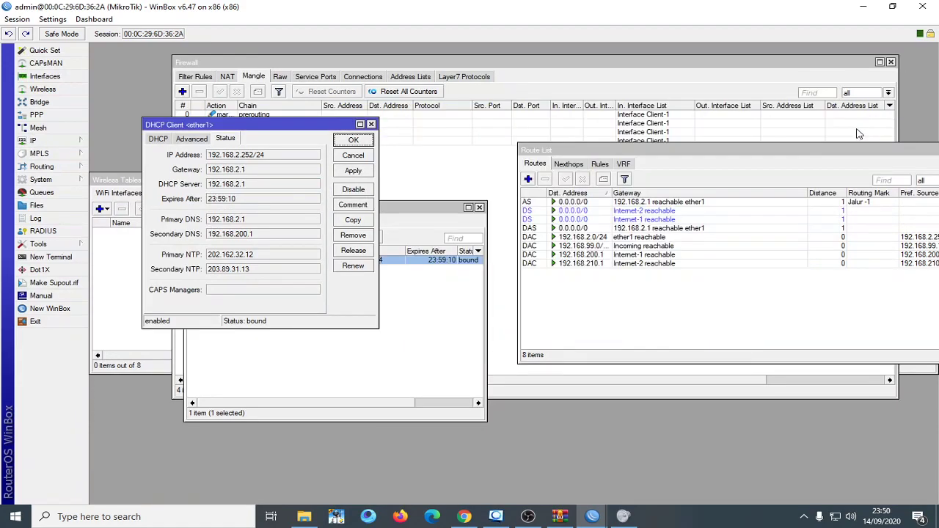
Step: Remove the Jalur -1 default route through 192.168.2.1 from the route list
{"action": "left_click", "coordinate": [716, 203]}
{"action": "left_click_drag", "start_coordinate": [723, 150], "coordinate": [612, 130]}
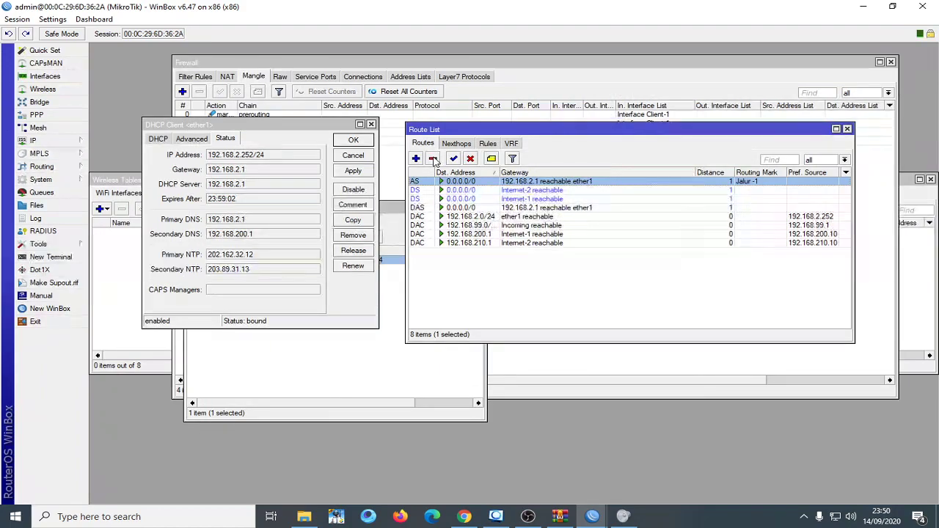
{"action": "left_click", "coordinate": [432, 159]}
Step: Add a default route through gateway 192.168.200.1 with ping as the gateway check and routing mark Jalur -1
{"action": "left_click", "coordinate": [415, 159]}
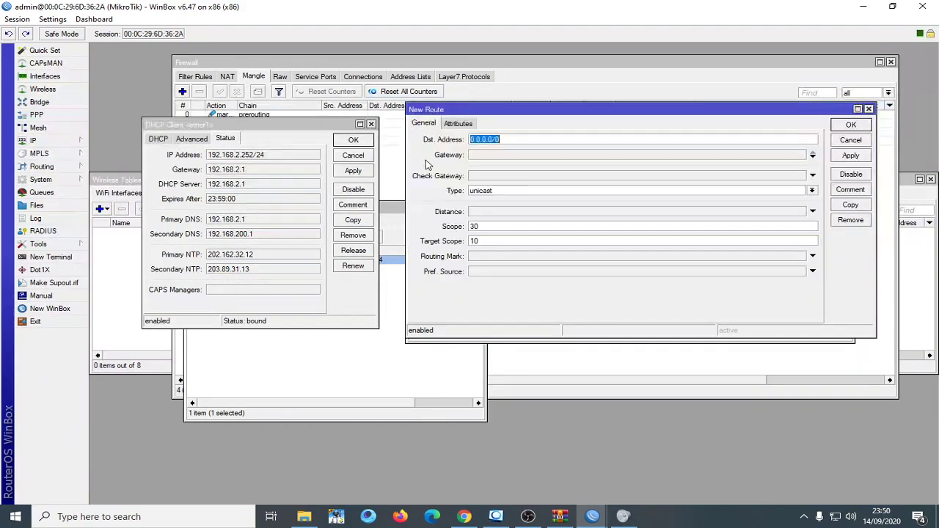
{"action": "left_click", "coordinate": [494, 155]}
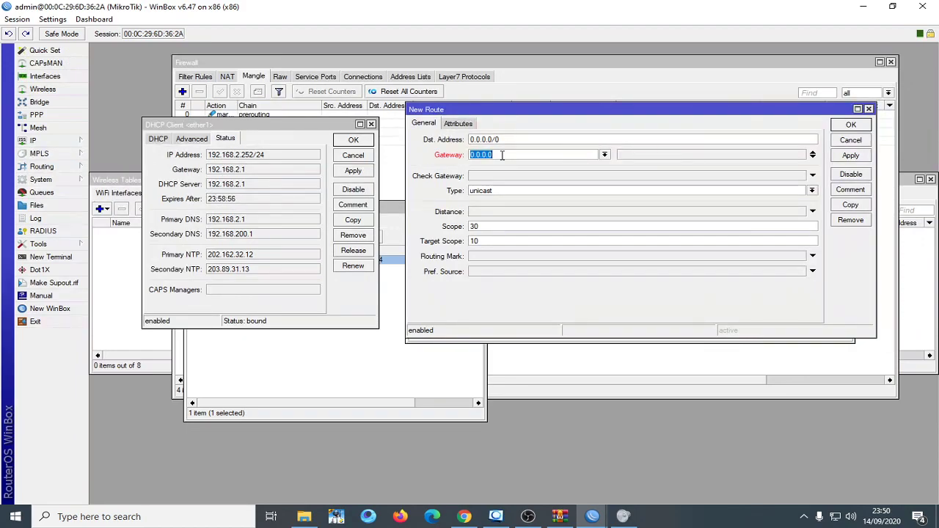
{"action": "type", "text": "192.168.200.1"}
{"action": "left_click", "coordinate": [525, 176]}
{"action": "left_click", "coordinate": [511, 257]}
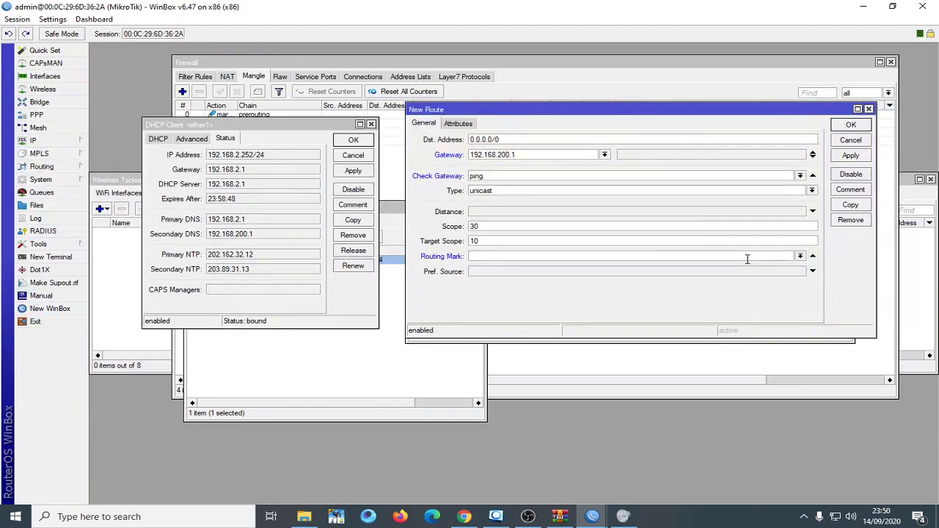
{"action": "left_click", "coordinate": [800, 257]}
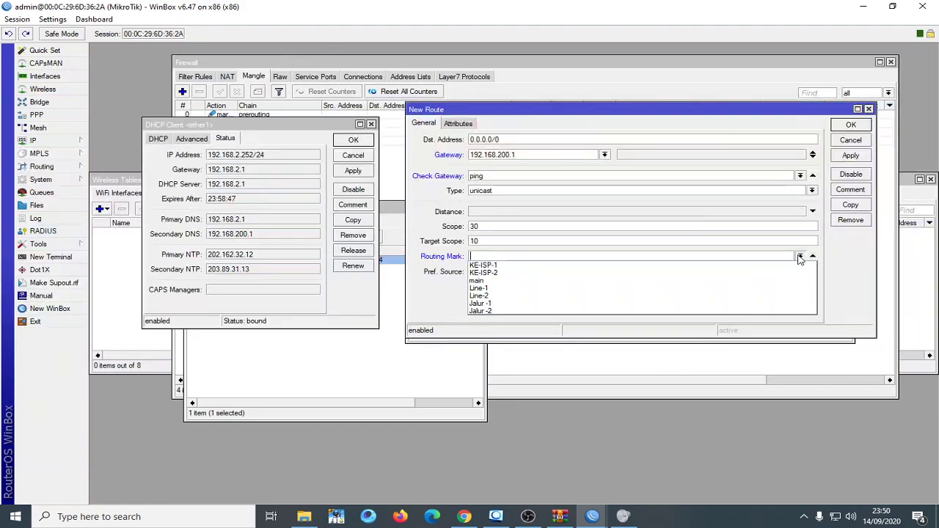
{"action": "left_click", "coordinate": [558, 307]}
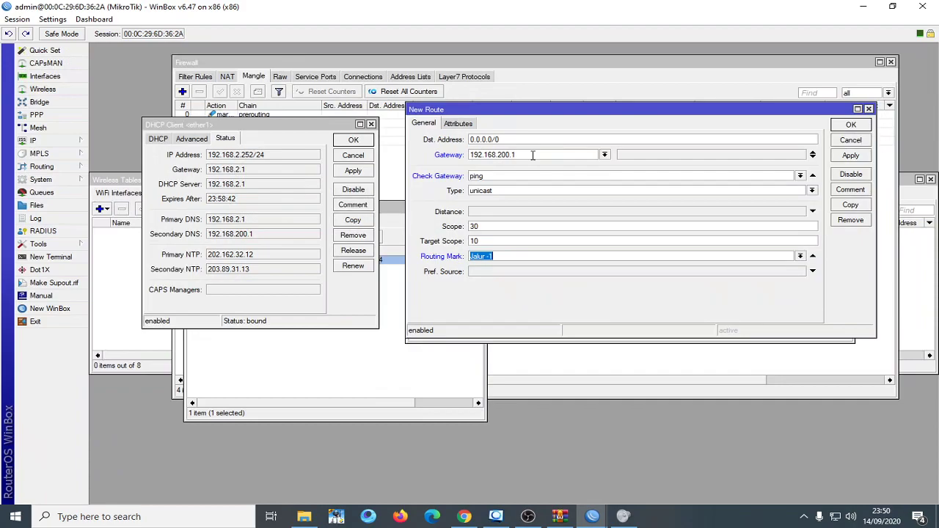
{"action": "left_click_drag", "start_coordinate": [534, 155], "coordinate": [453, 150]}
{"action": "left_click", "coordinate": [850, 154]}
{"action": "left_click", "coordinate": [850, 125]}
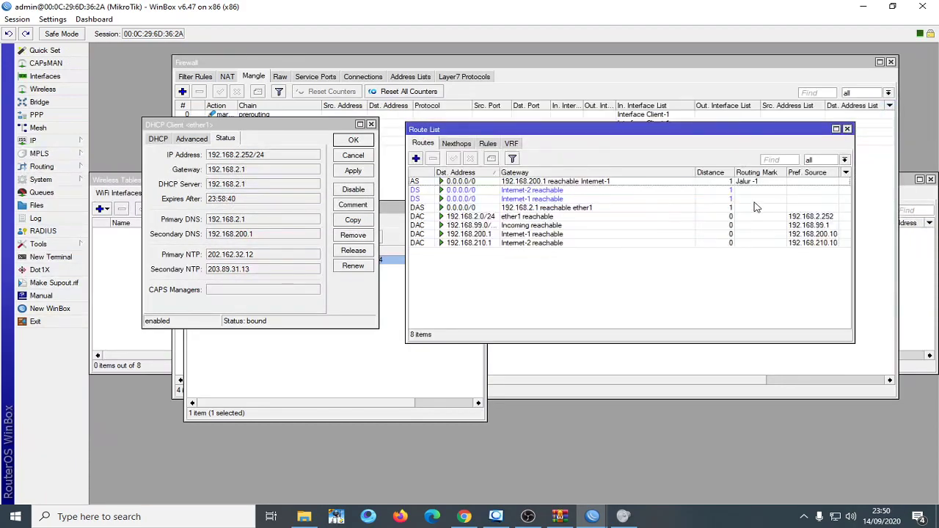
Step: Open the Jalur -1 route's settings, and close the ether1 DHCP client details and the firewall window
{"action": "left_click", "coordinate": [624, 183]}
{"action": "left_click", "coordinate": [570, 283]}
{"action": "double_click", "coordinate": [560, 182]}
{"action": "left_click", "coordinate": [440, 63]}
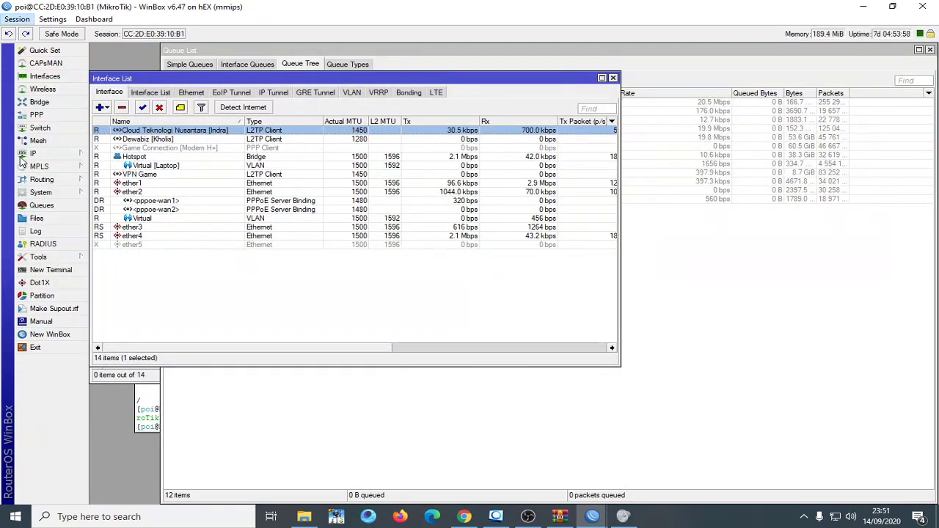
{"action": "key", "text": "alt+Tab"}
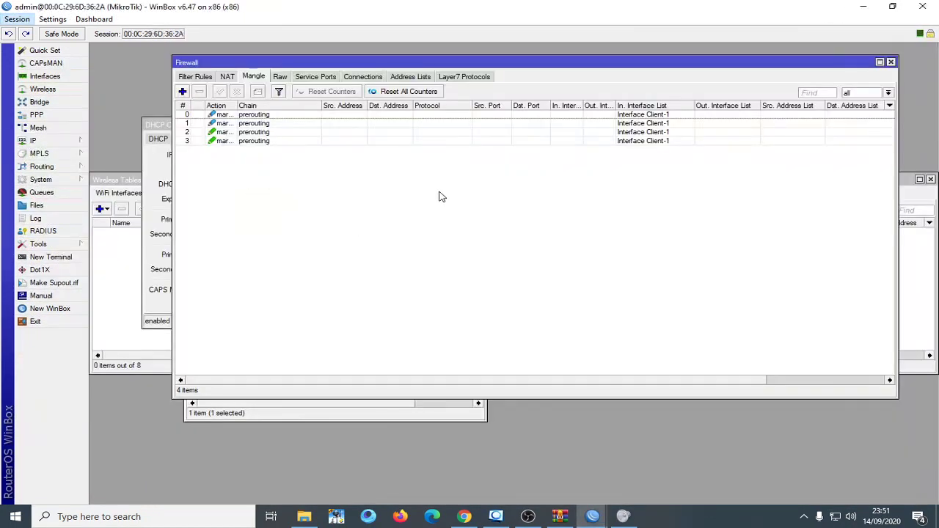
{"action": "left_click", "coordinate": [152, 178]}
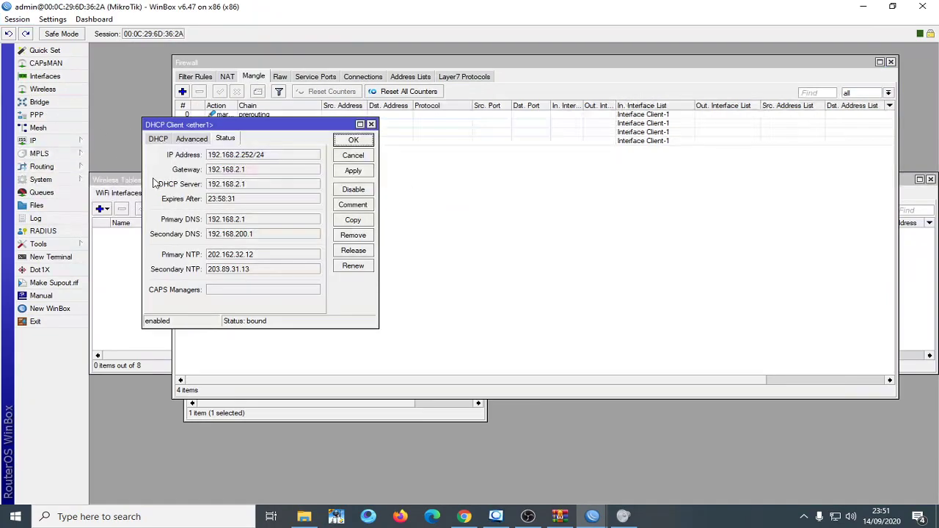
{"action": "left_click", "coordinate": [373, 124]}
{"action": "left_click", "coordinate": [890, 62]}
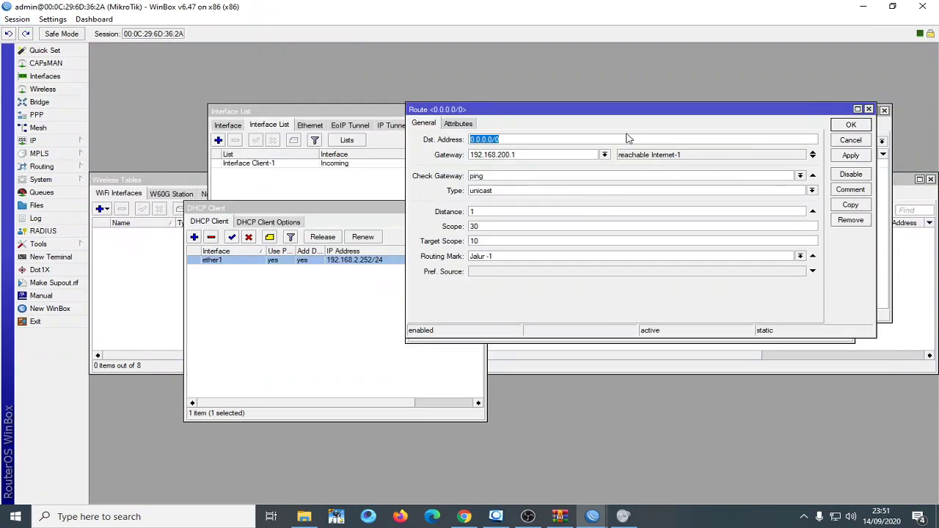
Step: Duplicate the Jalur -1 route with gateway 192.168.210.1 and routing mark Jalur -2, and save both routes
{"action": "left_click", "coordinate": [850, 206]}
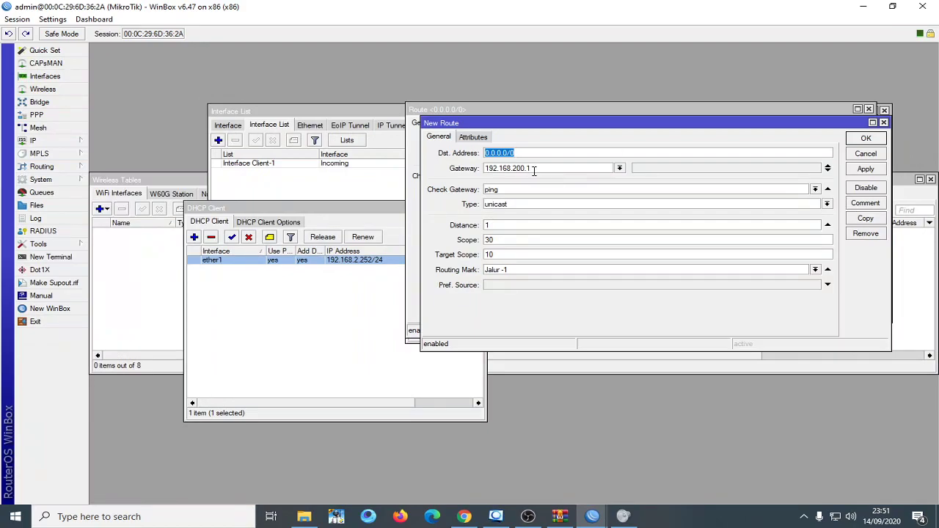
{"action": "left_click_drag", "start_coordinate": [534, 170], "coordinate": [516, 169]}
{"action": "left_click", "coordinate": [815, 270]}
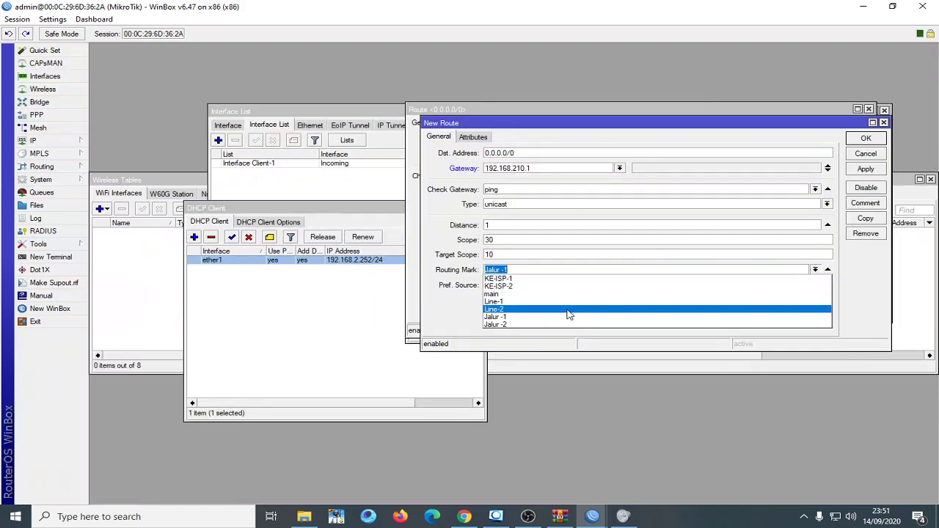
{"action": "left_click", "coordinate": [547, 325]}
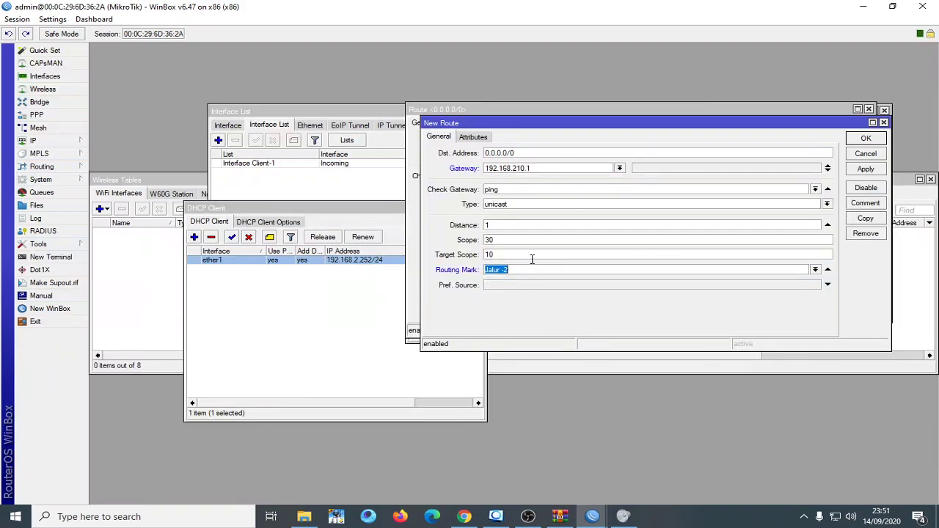
{"action": "left_click", "coordinate": [866, 168]}
{"action": "left_click", "coordinate": [866, 138]}
{"action": "left_click", "coordinate": [860, 127]}
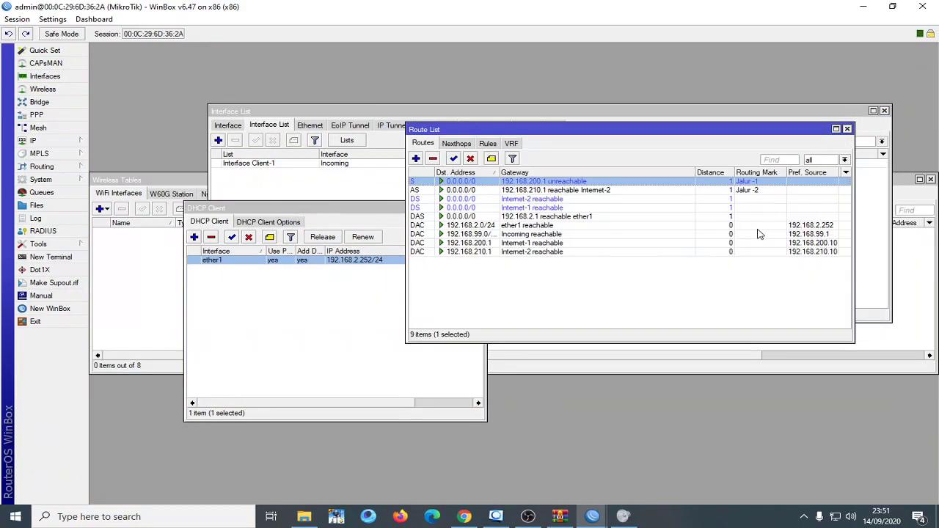
Step: Check the gateway status of the Jalur -1 and Jalur -2 default routes
{"action": "left_click", "coordinate": [696, 314]}
{"action": "left_click", "coordinate": [607, 191]}
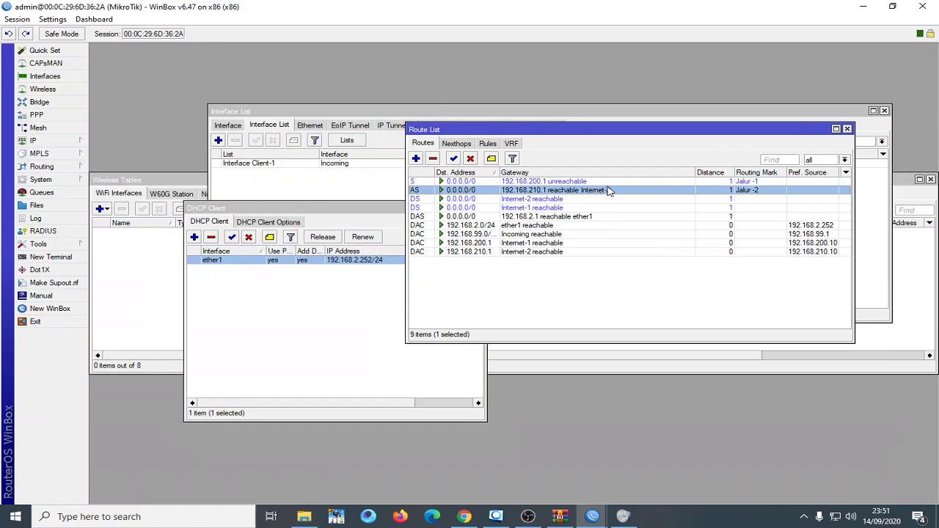
{"action": "left_click", "coordinate": [596, 322]}
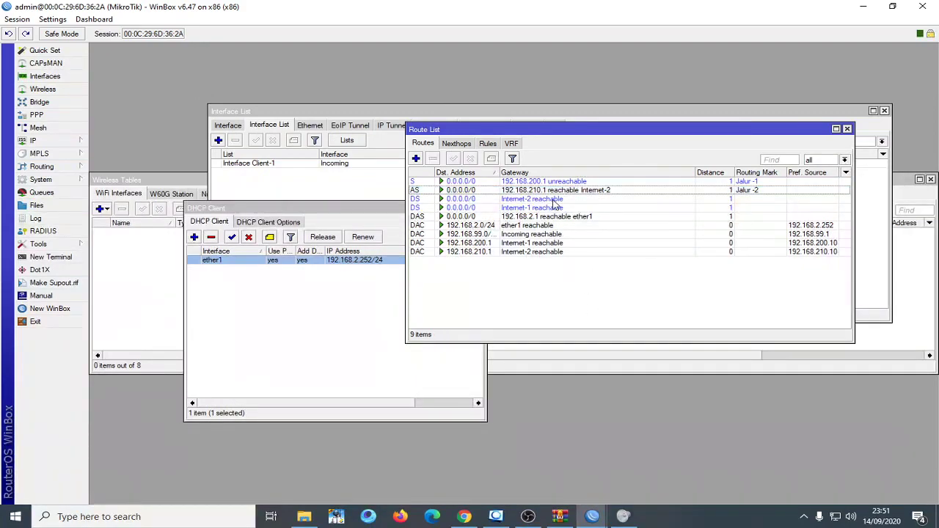
{"action": "left_click", "coordinate": [589, 183]}
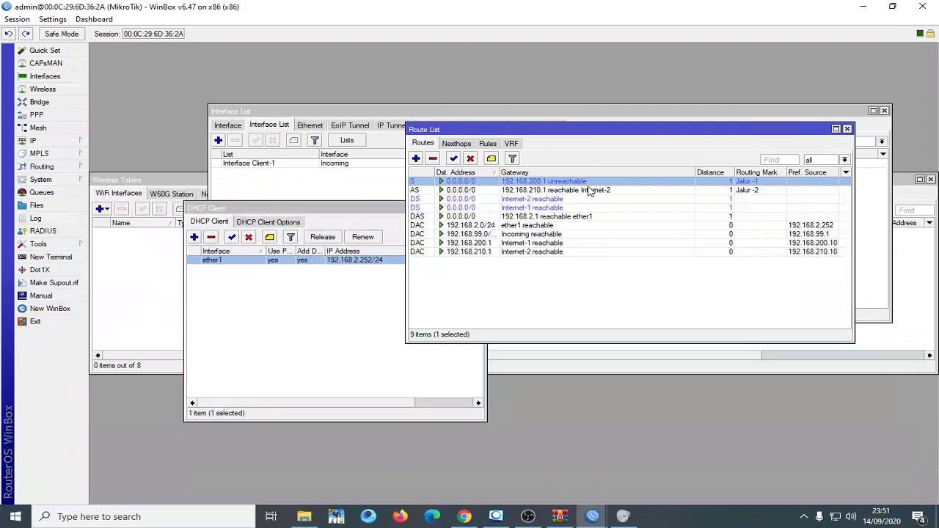
{"action": "double_click", "coordinate": [589, 190]}
{"action": "key", "text": "Escape"}
Step: Set the Jalur -1 route's gateway to the Internet-1 interface and save it
{"action": "double_click", "coordinate": [562, 182]}
{"action": "left_click", "coordinate": [605, 155]}
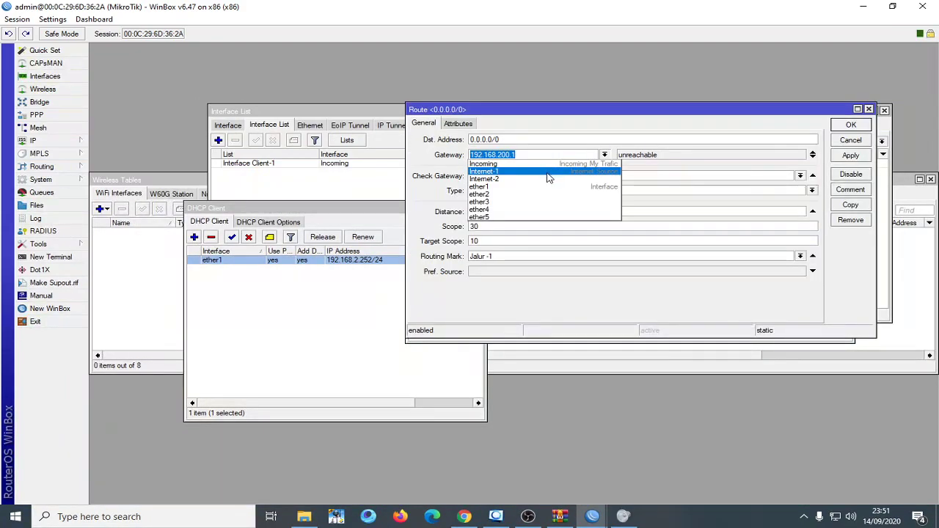
{"action": "left_click", "coordinate": [543, 171]}
{"action": "left_click", "coordinate": [850, 155]}
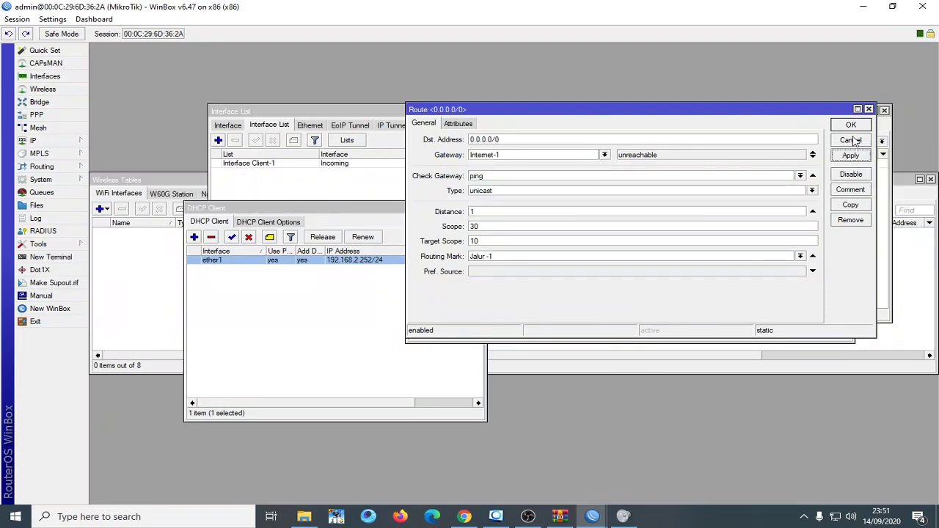
{"action": "left_click", "coordinate": [850, 125]}
Step: Set the Jalur -2 route's gateway to the Internet-2 interface and save it
{"action": "double_click", "coordinate": [694, 193]}
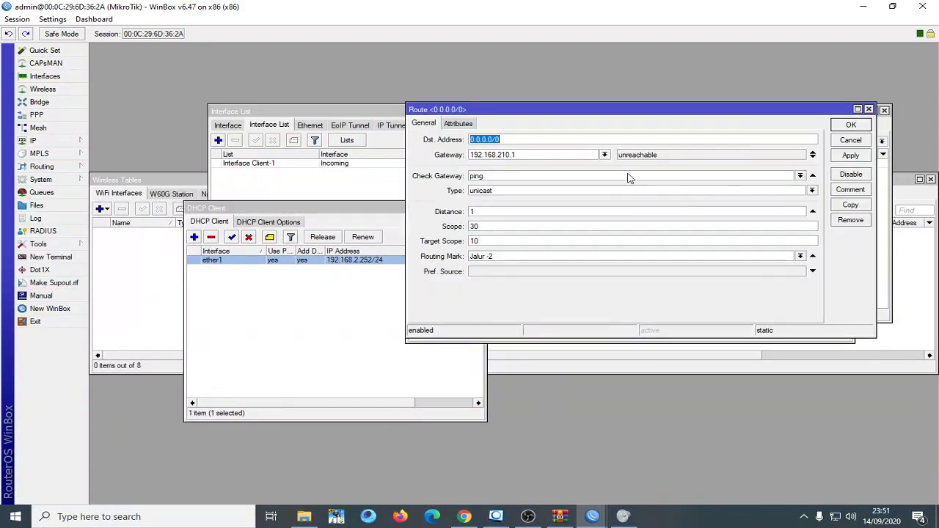
{"action": "left_click", "coordinate": [605, 154]}
{"action": "left_click", "coordinate": [514, 178]}
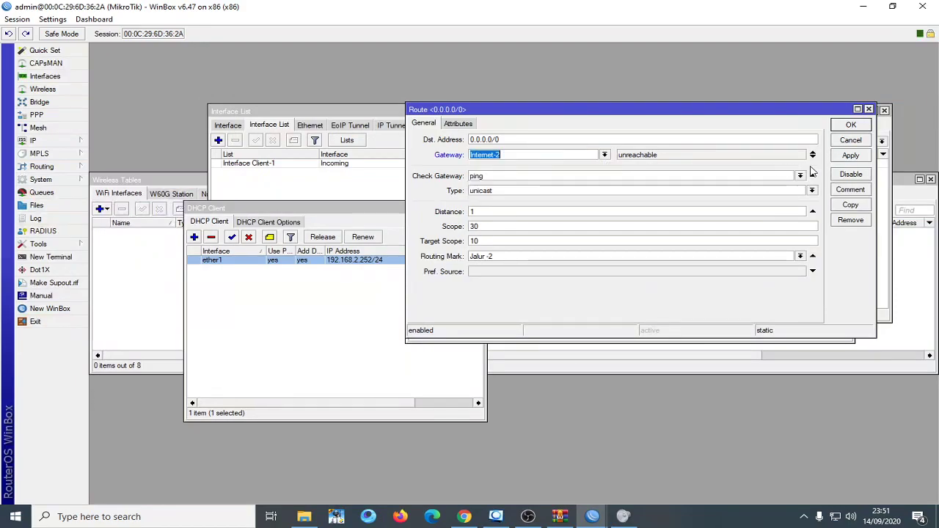
{"action": "left_click", "coordinate": [850, 155]}
{"action": "left_click", "coordinate": [851, 125]}
Step: Review the routes by sorting the list by gateway and by destination address
{"action": "left_click", "coordinate": [546, 183]}
{"action": "left_click", "coordinate": [549, 190]}
{"action": "left_click", "coordinate": [552, 173]}
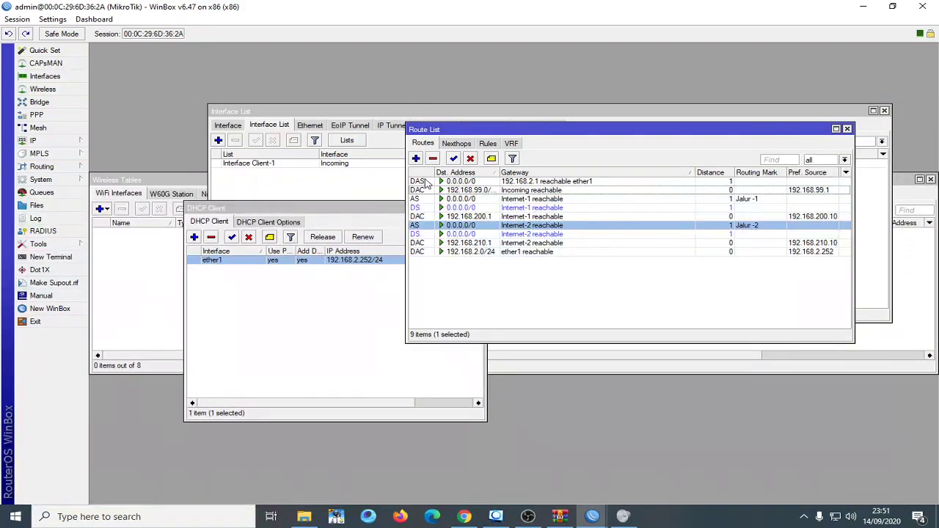
{"action": "left_click", "coordinate": [477, 173]}
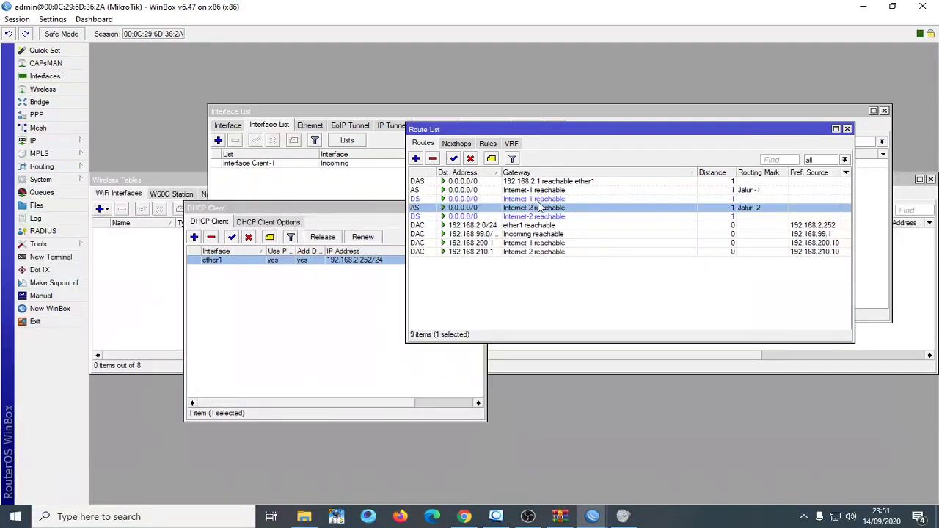
{"action": "left_click", "coordinate": [478, 174]}
{"action": "left_click", "coordinate": [479, 173]}
Step: Delete the DHCP client on ether1 and close the DHCP client list
{"action": "left_click", "coordinate": [303, 352]}
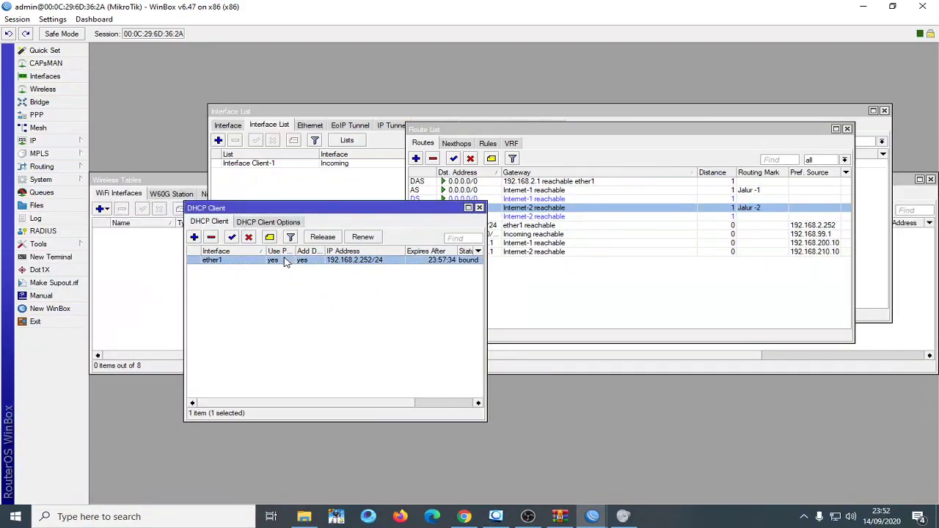
{"action": "left_click", "coordinate": [212, 237]}
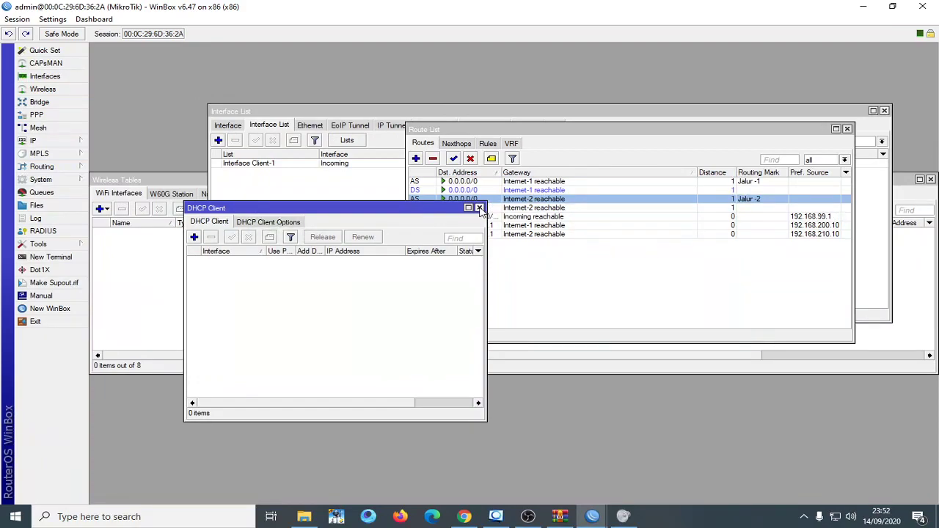
{"action": "left_click", "coordinate": [479, 208]}
Step: Bring up the list of all interfaces with their traffic rates and select ether1
{"action": "left_click", "coordinate": [66, 76]}
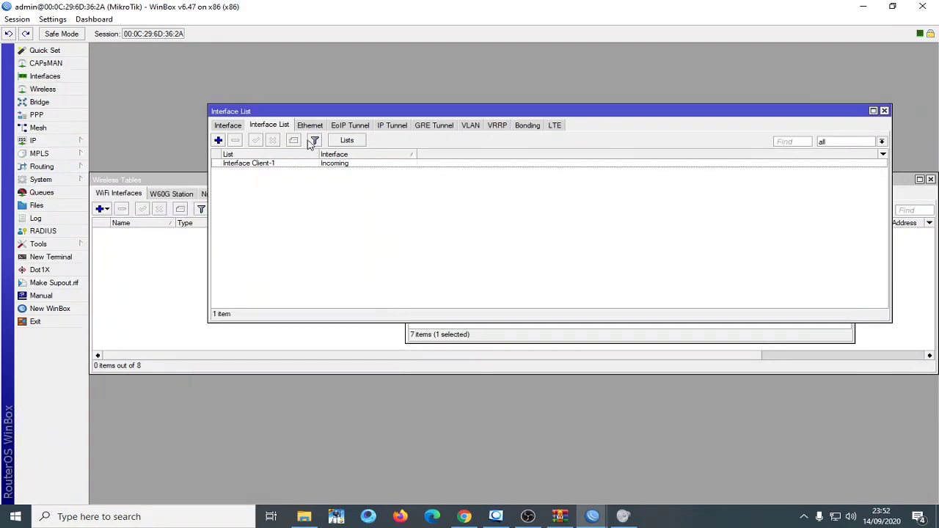
{"action": "left_click", "coordinate": [228, 125]}
{"action": "left_click", "coordinate": [634, 198]}
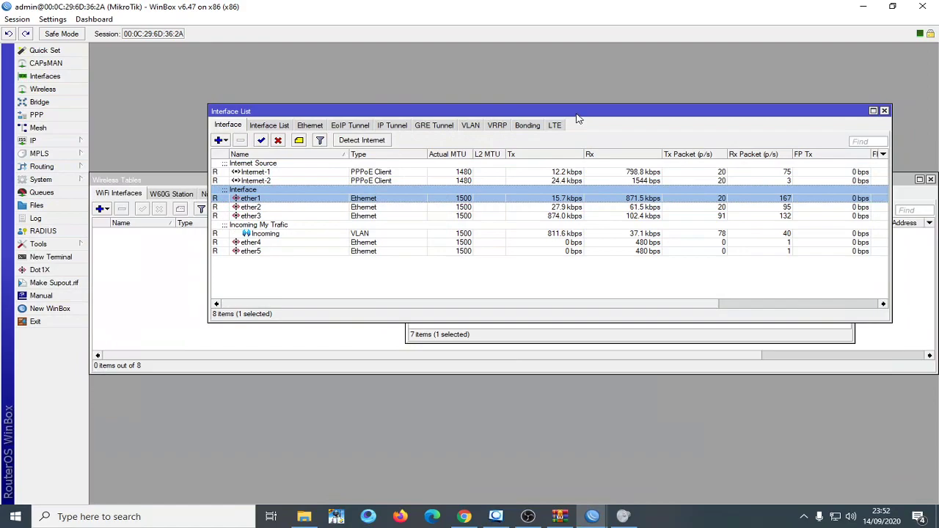
Step: Switch to Chrome, search for speedtest in a new tab and open the Speedtest by Ookla site
{"action": "left_click_drag", "start_coordinate": [577, 119], "coordinate": [547, 80]}
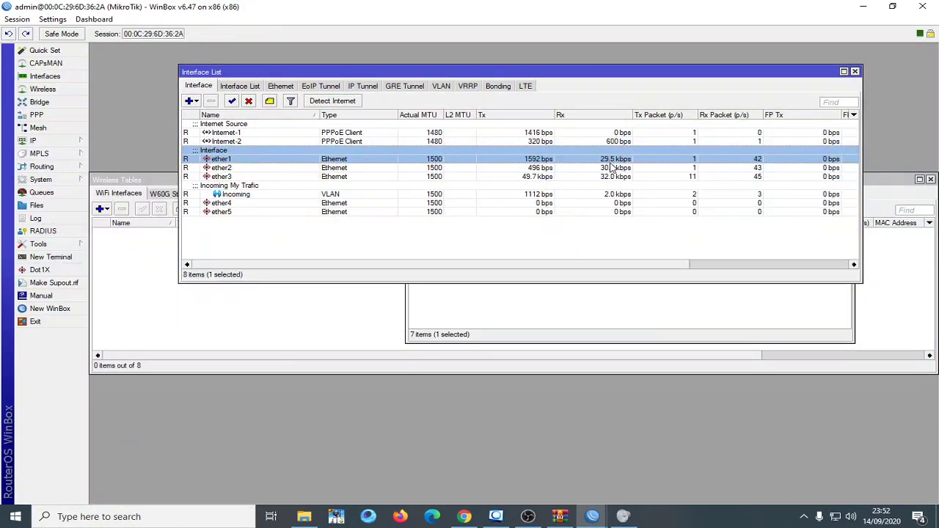
{"action": "key", "text": "alt+Tab"}
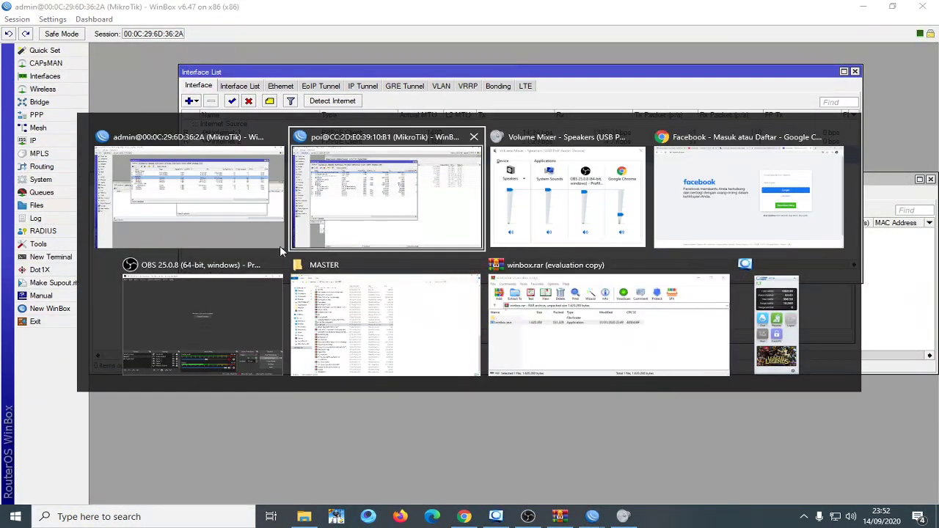
{"action": "left_click", "coordinate": [709, 204]}
{"action": "left_click", "coordinate": [797, 10]}
{"action": "type", "text": "s"}
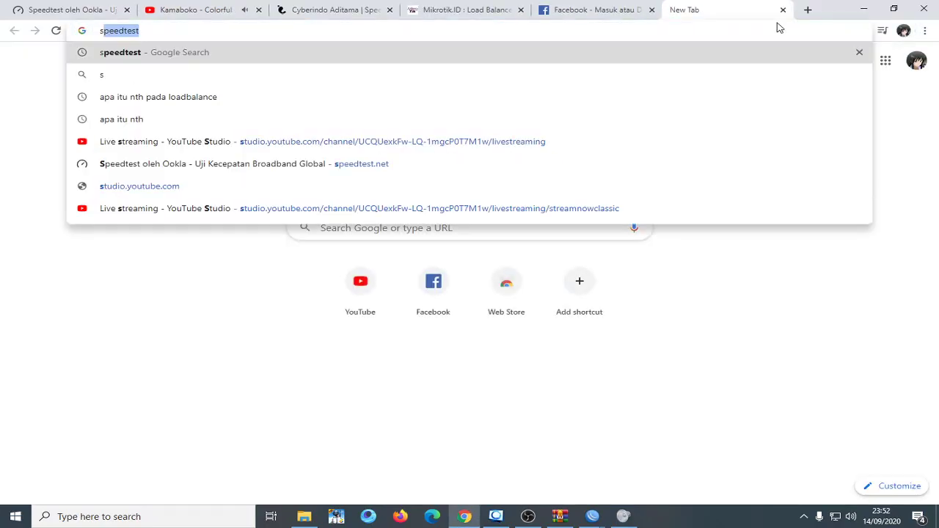
{"action": "type", "text": "peedtest"}
{"action": "key", "text": "Return"}
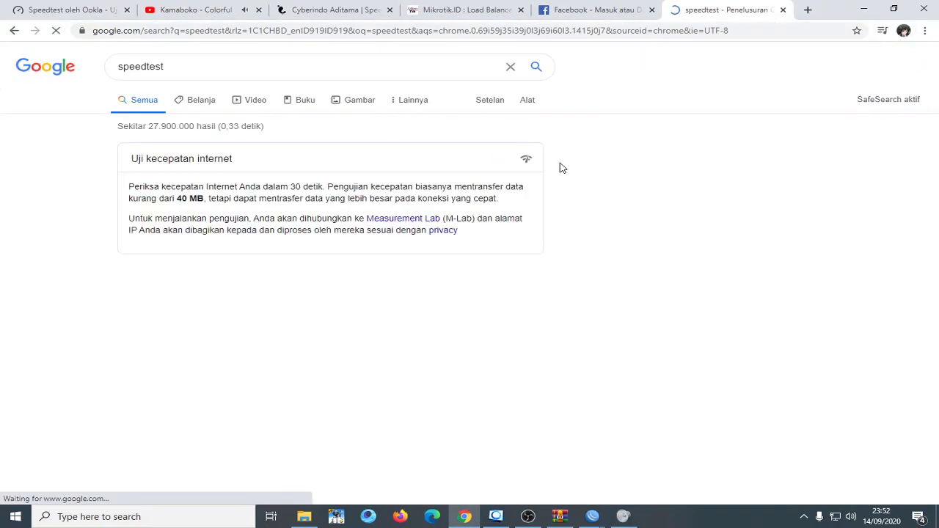
{"action": "left_click", "coordinate": [184, 374]}
Step: Close the old Speedtest result tab and start a speed test in the newly opened Speedtest tab
{"action": "left_click", "coordinate": [44, 10]}
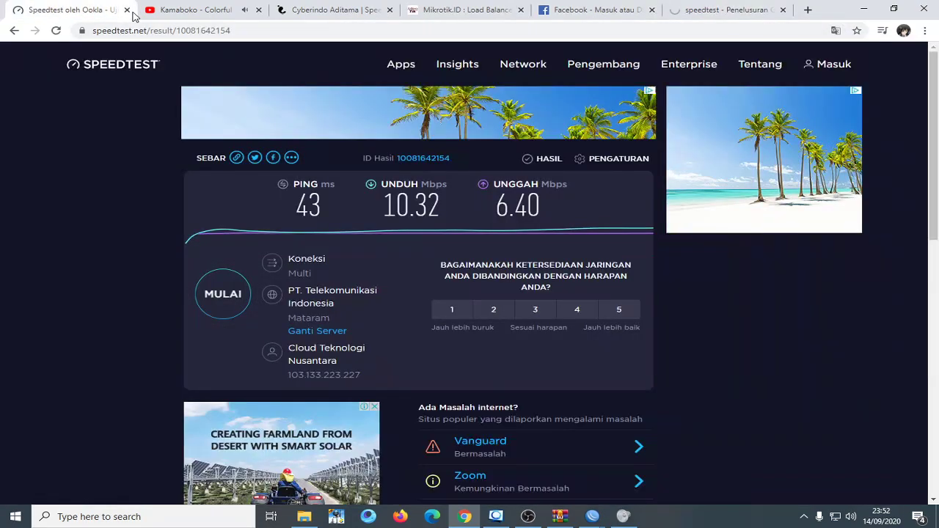
{"action": "left_click", "coordinate": [127, 9]}
{"action": "left_click", "coordinate": [680, 9]}
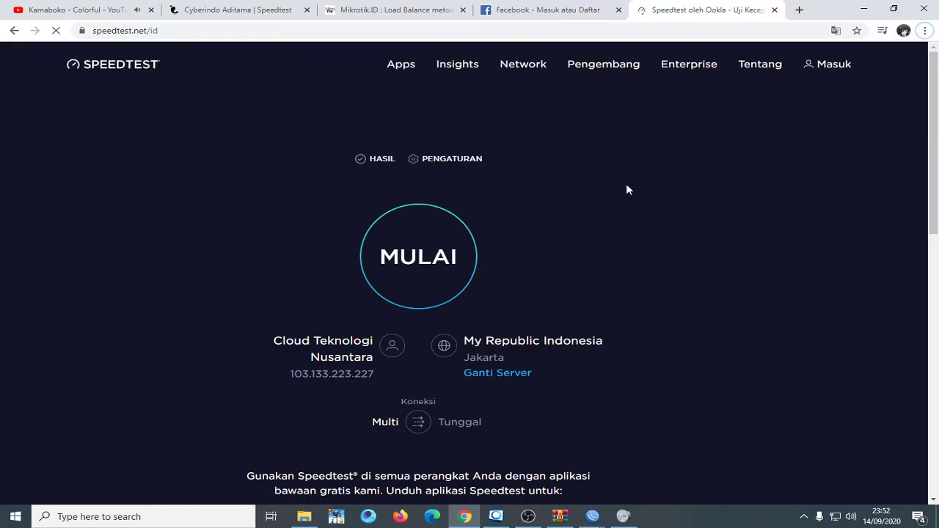
{"action": "left_click", "coordinate": [436, 253]}
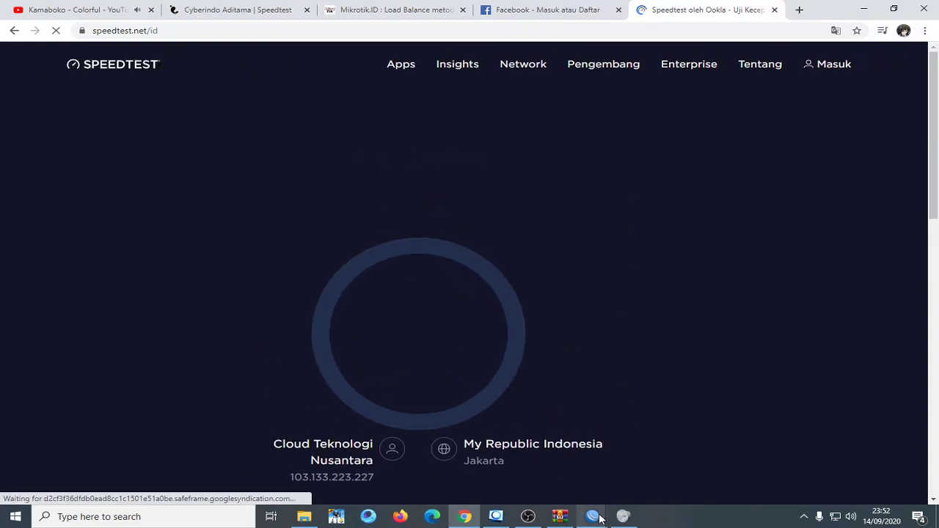
Step: Switch to the load-balancing router's WinBox window and compare the traffic rates of Internet-1 and Internet-2 during the speed test
{"action": "mouse_move", "coordinate": [594, 515]}
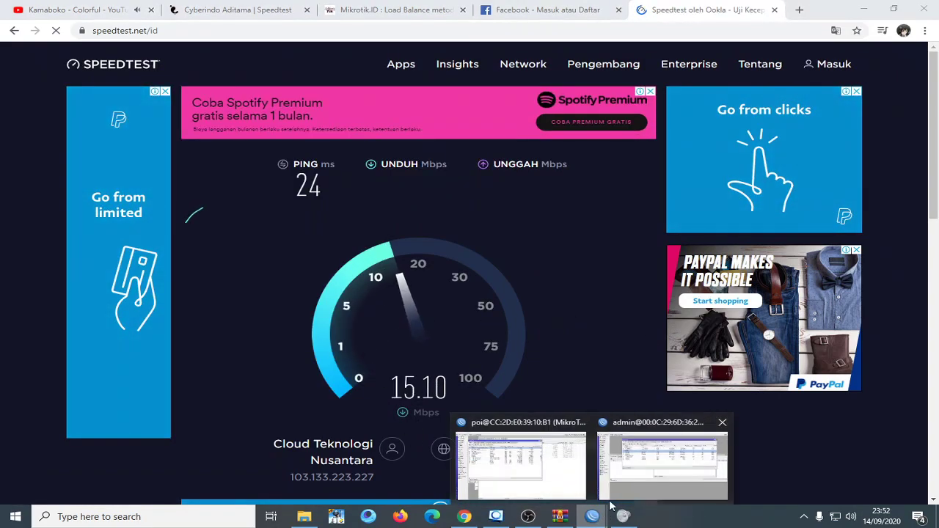
{"action": "left_click", "coordinate": [660, 458]}
{"action": "left_click", "coordinate": [620, 133]}
{"action": "left_click", "coordinate": [618, 142]}
{"action": "left_click", "coordinate": [615, 134]}
{"action": "left_click", "coordinate": [614, 142]}
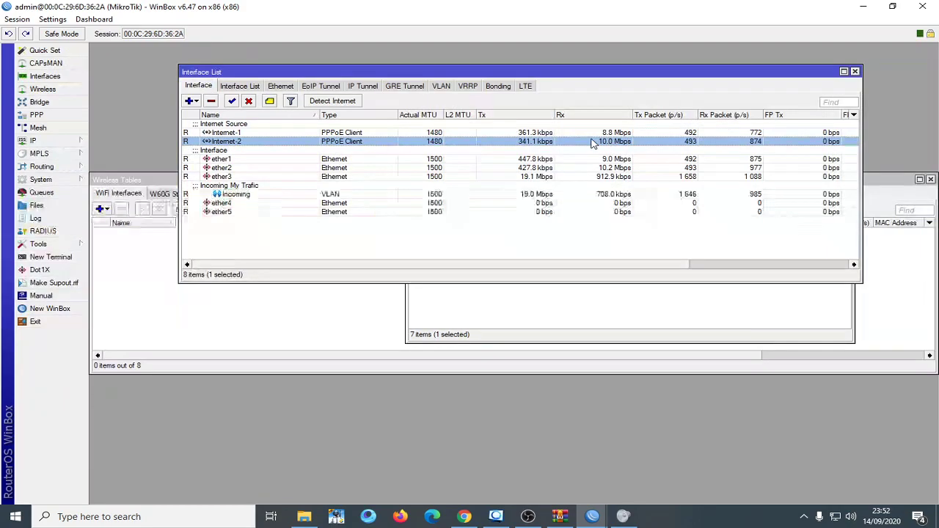
{"action": "left_click", "coordinate": [592, 133]}
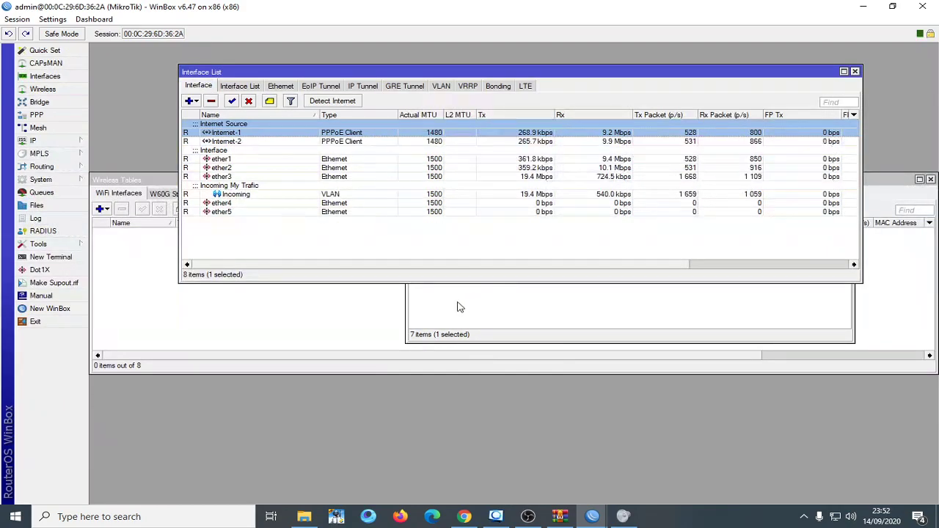
Step: Bring up the firewall's connection list and reverse its sort order by connection mark
{"action": "left_click", "coordinate": [33, 141]}
{"action": "left_click", "coordinate": [143, 236]}
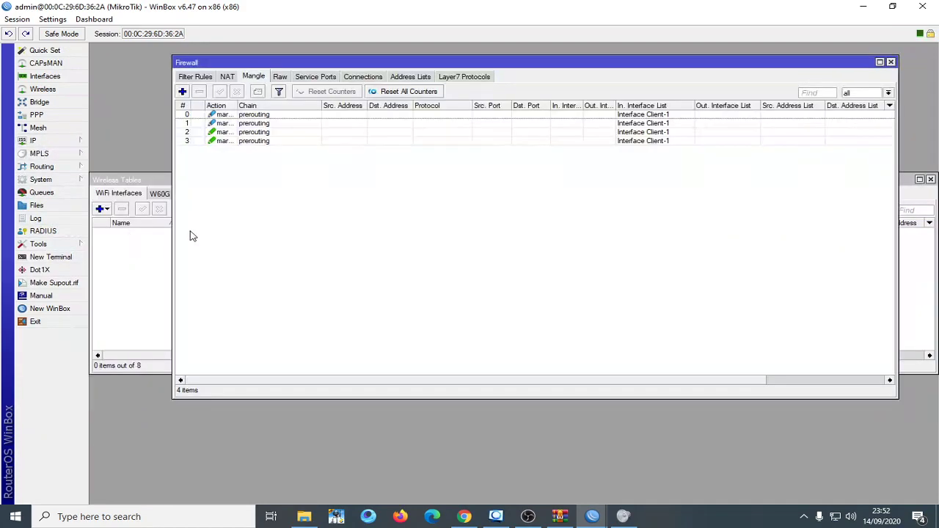
{"action": "left_click", "coordinate": [405, 78]}
{"action": "left_click", "coordinate": [374, 76]}
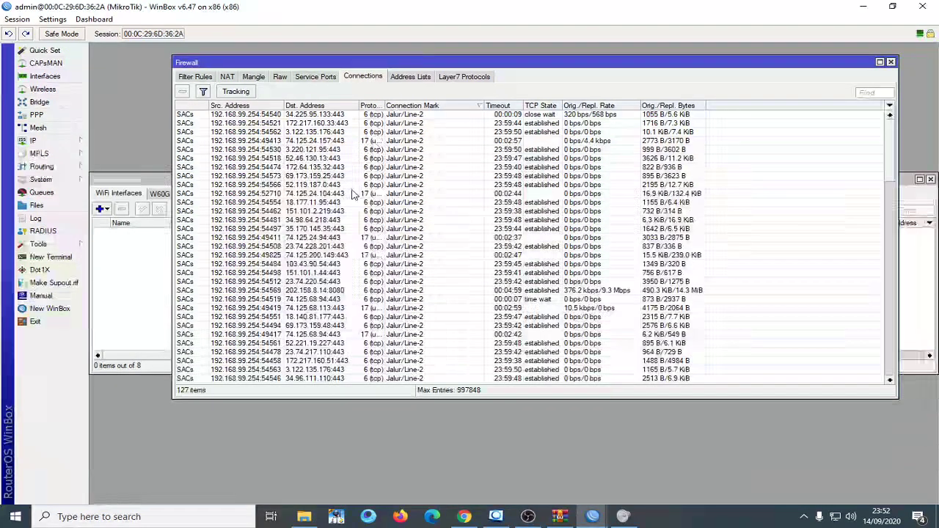
{"action": "left_click", "coordinate": [447, 108]}
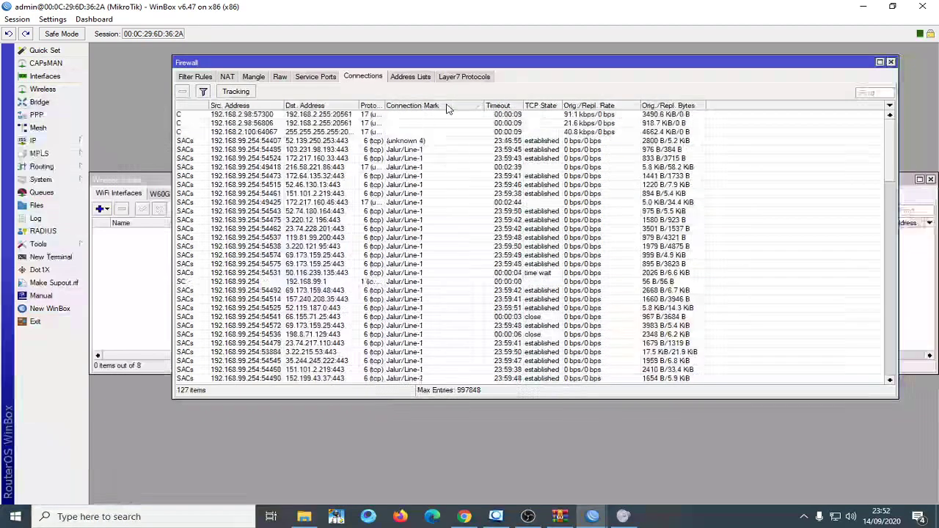
Step: Examine how the tracked connections are divided between the Jalur/Line-1 and Jalur/Line-2 marks
{"action": "left_click_drag", "start_coordinate": [890, 143], "coordinate": [883, 365]}
{"action": "scroll", "coordinate": [251, 239], "scroll_direction": "up", "scroll_amount": 17}
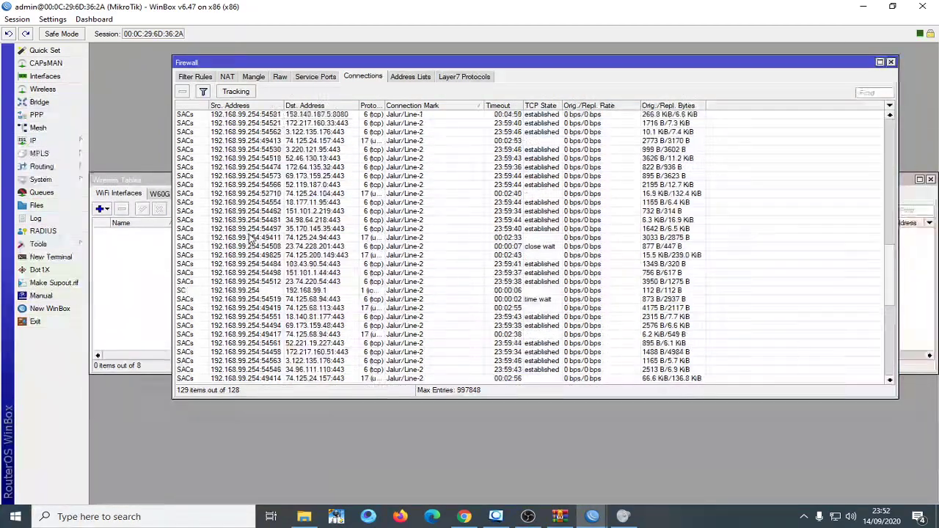
{"action": "left_click", "coordinate": [412, 268]}
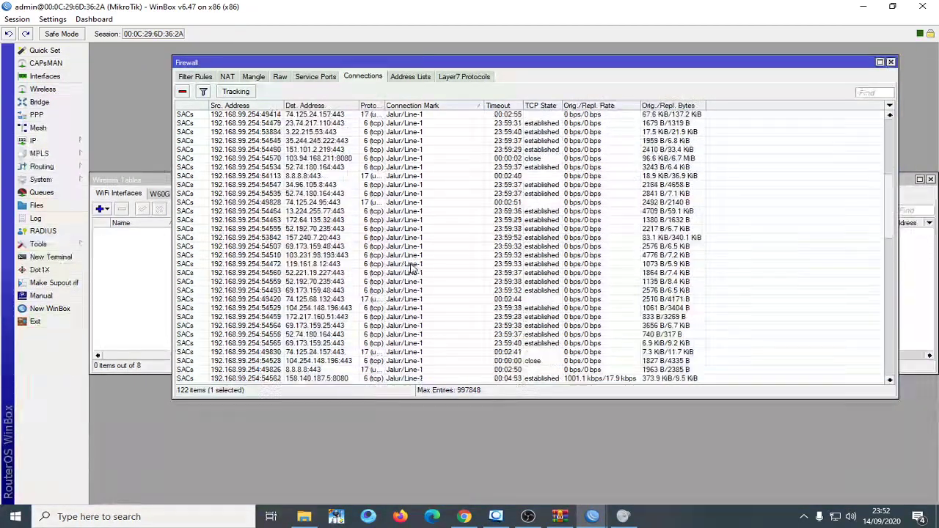
{"action": "scroll", "coordinate": [412, 269], "scroll_direction": "up", "scroll_amount": 3}
{"action": "scroll", "coordinate": [397, 160], "scroll_direction": "down", "scroll_amount": 3}
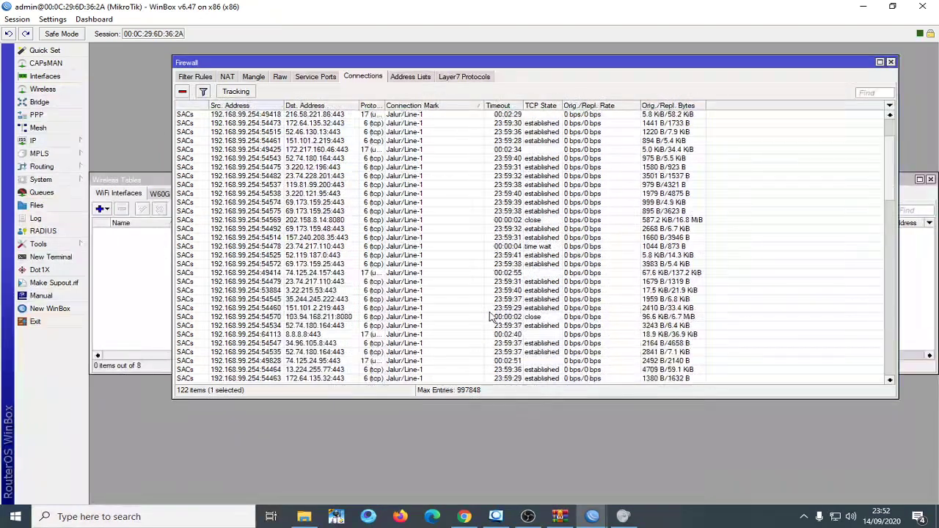
{"action": "scroll", "coordinate": [585, 253], "scroll_direction": "down", "scroll_amount": 5}
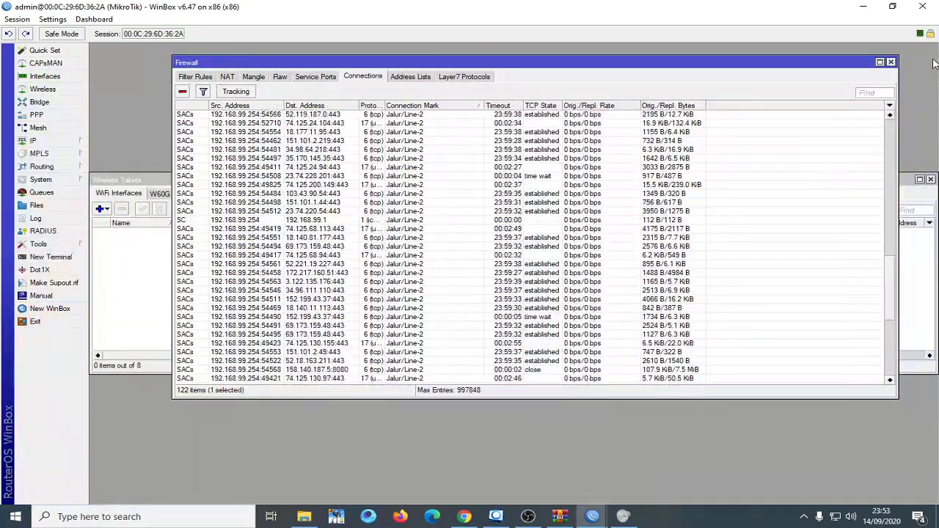
Step: Close the firewall window and compare the speed test's progress in Chrome with the interface traffic in WinBox
{"action": "left_click", "coordinate": [890, 62]}
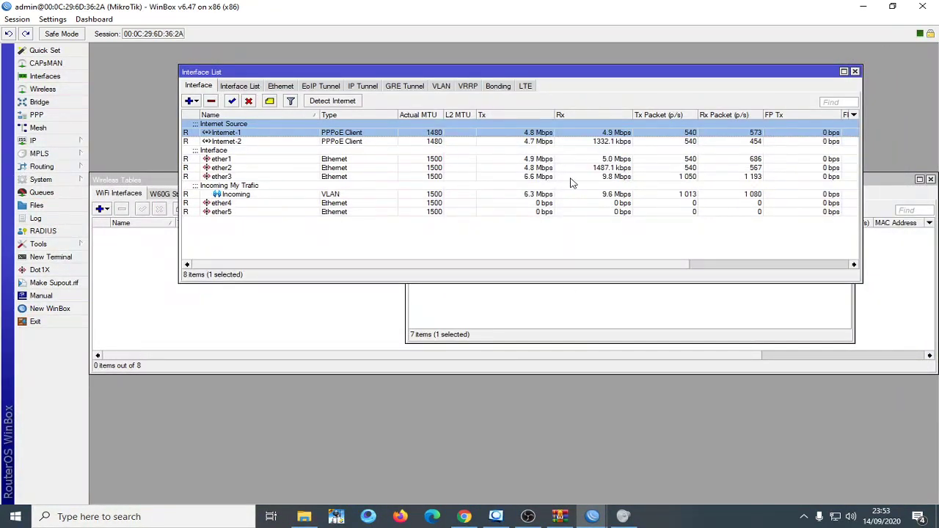
{"action": "key", "text": "alt+Tab"}
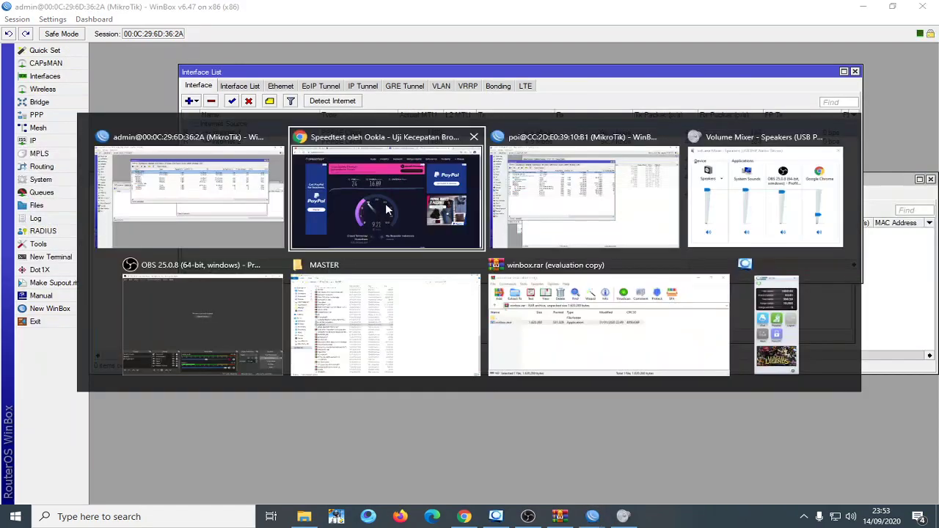
{"action": "key", "text": "alt+Tab"}
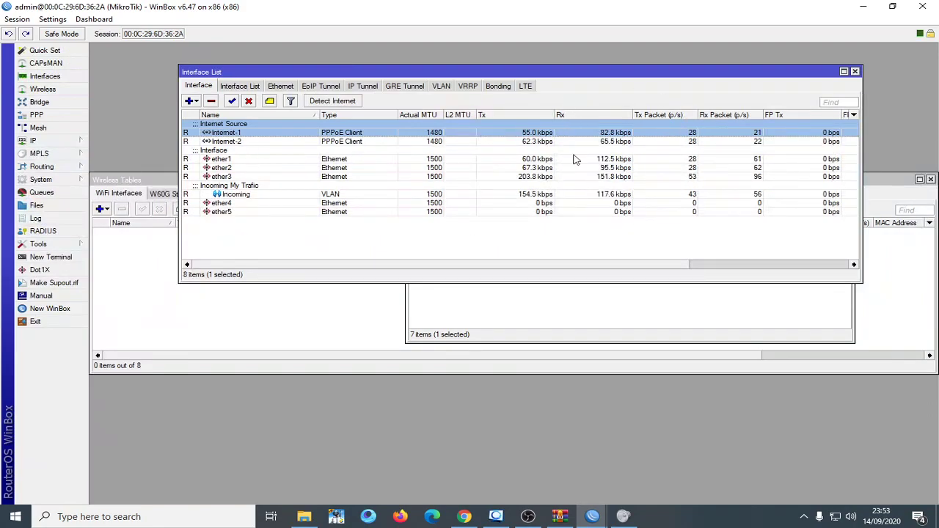
Step: Switch to the hEX router's WinBox window and bring up its simple queues
{"action": "mouse_move", "coordinate": [594, 518]}
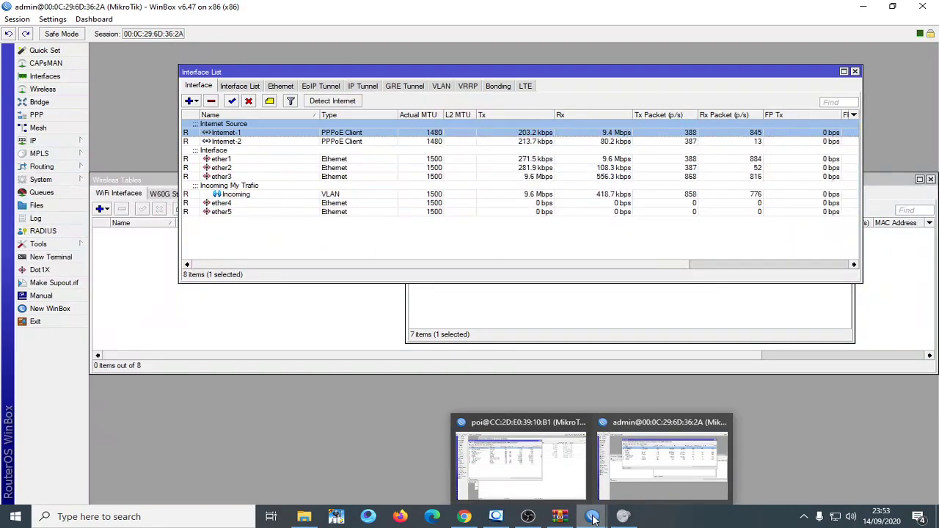
{"action": "left_click", "coordinate": [522, 476]}
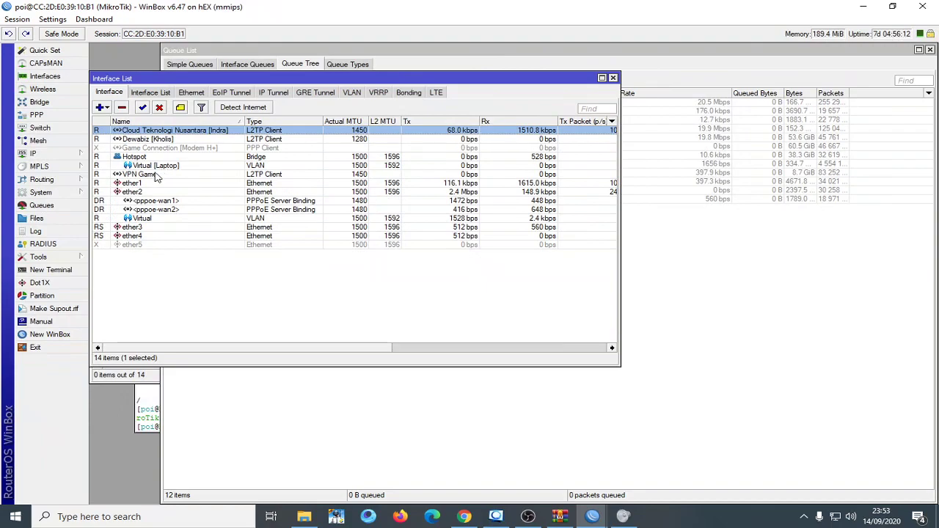
{"action": "left_click", "coordinate": [41, 205]}
{"action": "left_click", "coordinate": [189, 64]}
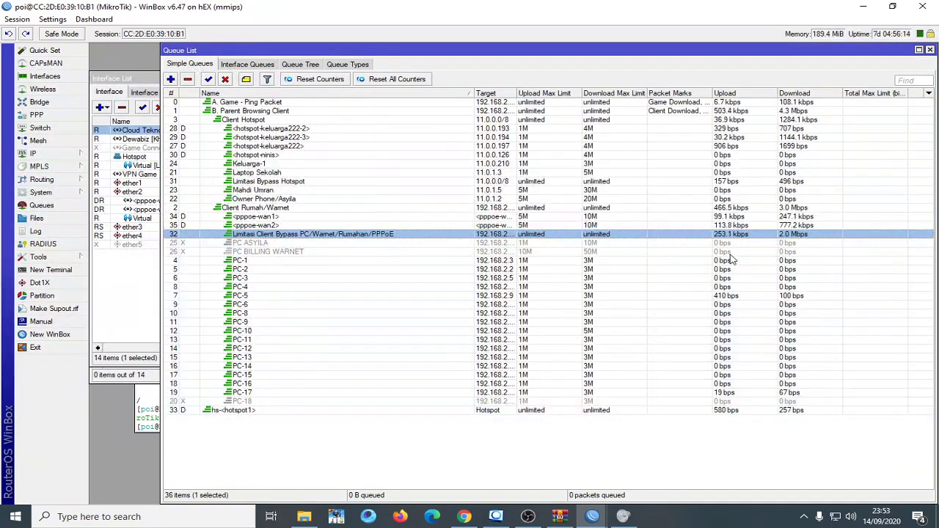
Step: Widen the Target column and examine the upload and download limits of the pppoe-wan1 and pppoe-wan2 queues
{"action": "left_click", "coordinate": [549, 218]}
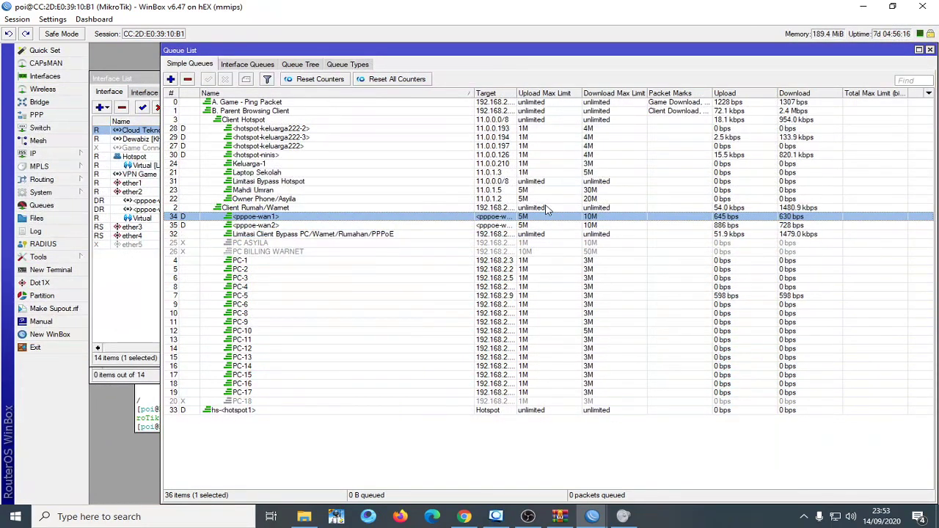
{"action": "left_click_drag", "start_coordinate": [516, 93], "coordinate": [554, 93]}
{"action": "left_click", "coordinate": [627, 226]}
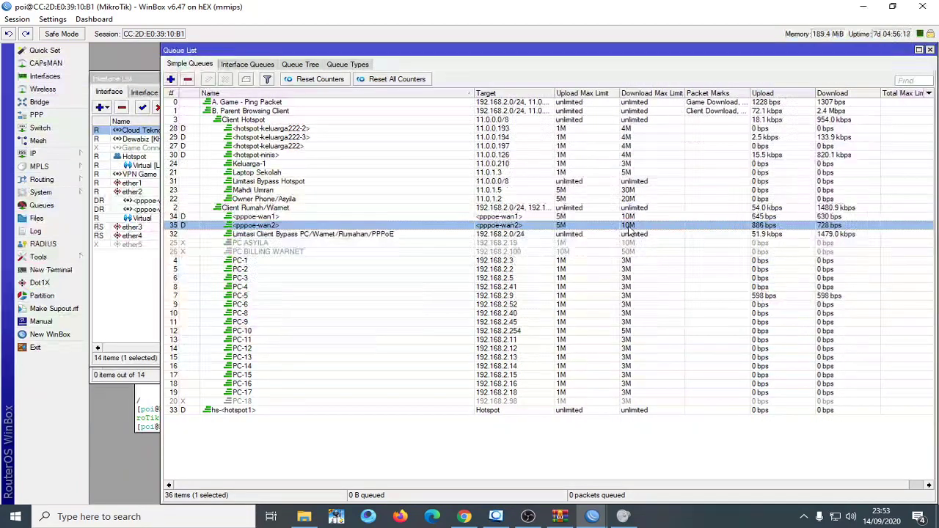
{"action": "left_click", "coordinate": [629, 217]}
{"action": "left_click", "coordinate": [615, 233]}
{"action": "left_click", "coordinate": [612, 225]}
{"action": "left_click", "coordinate": [610, 233]}
{"action": "left_click", "coordinate": [610, 225]}
Step: Switch to Chrome and run the Speedtest again
{"action": "key", "text": "alt+Tab"}
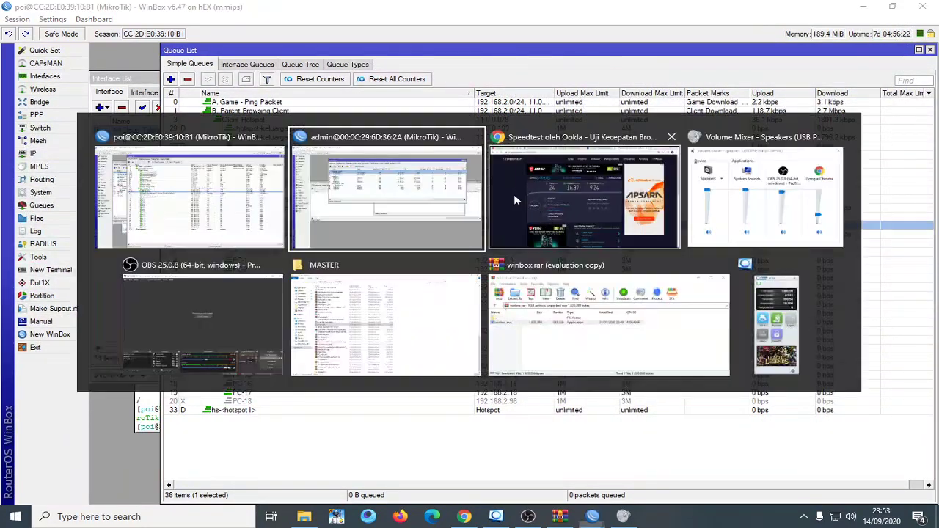
{"action": "left_click", "coordinate": [514, 194]}
{"action": "left_click", "coordinate": [222, 294]}
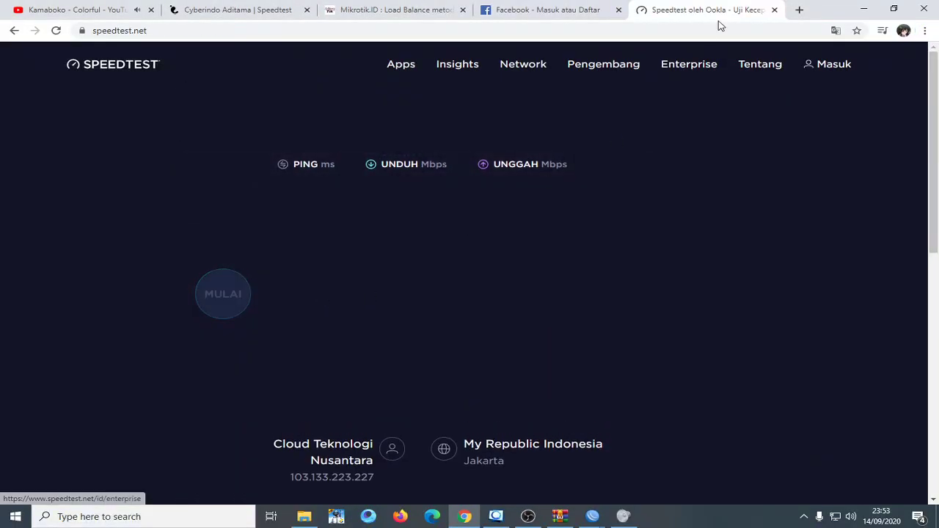
Step: Check the interface traffic of the load-balancing router in WinBox against the repeated speed test in Chrome
{"action": "left_click", "coordinate": [591, 518]}
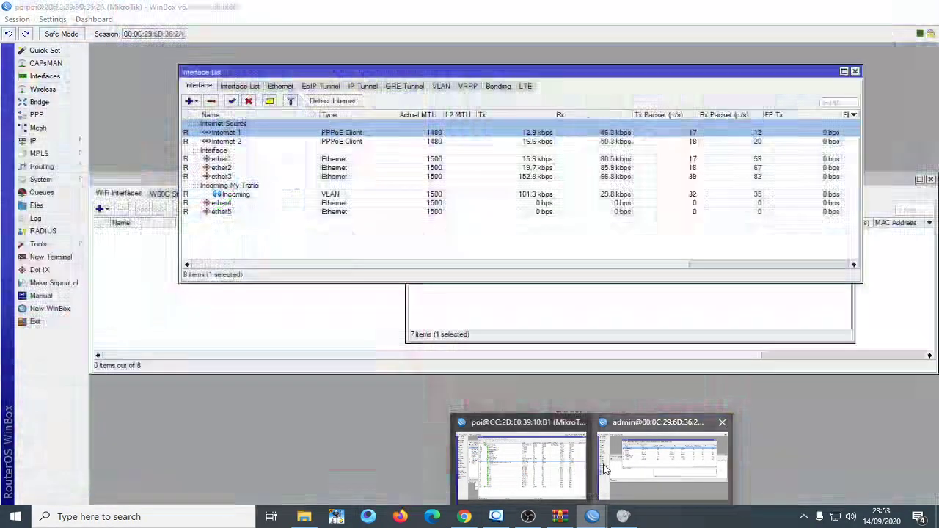
{"action": "left_click", "coordinate": [605, 470]}
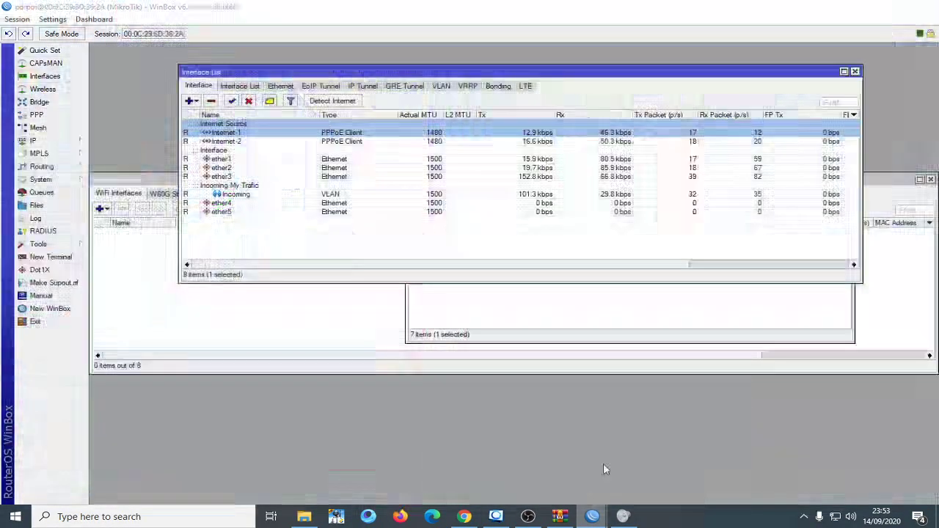
{"action": "key", "text": "alt+Tab"}
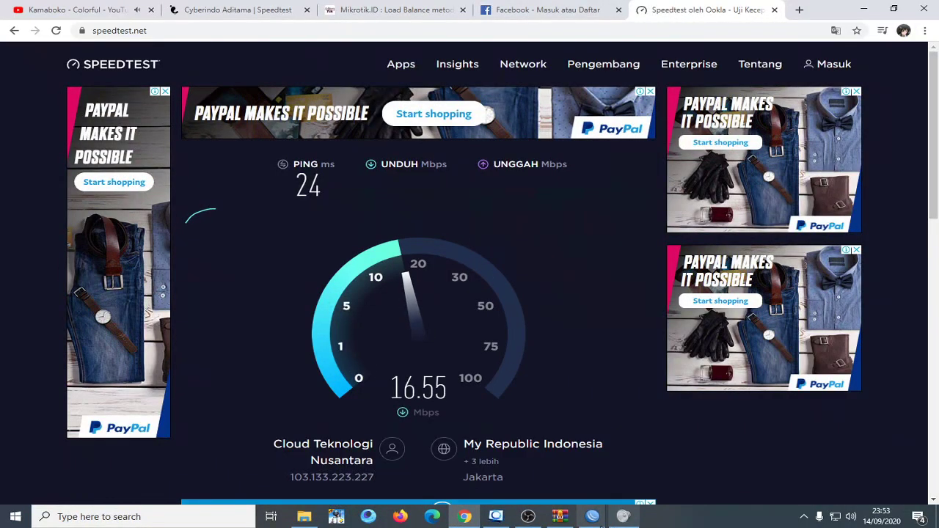
{"action": "left_click", "coordinate": [591, 517]}
{"action": "left_click", "coordinate": [645, 466]}
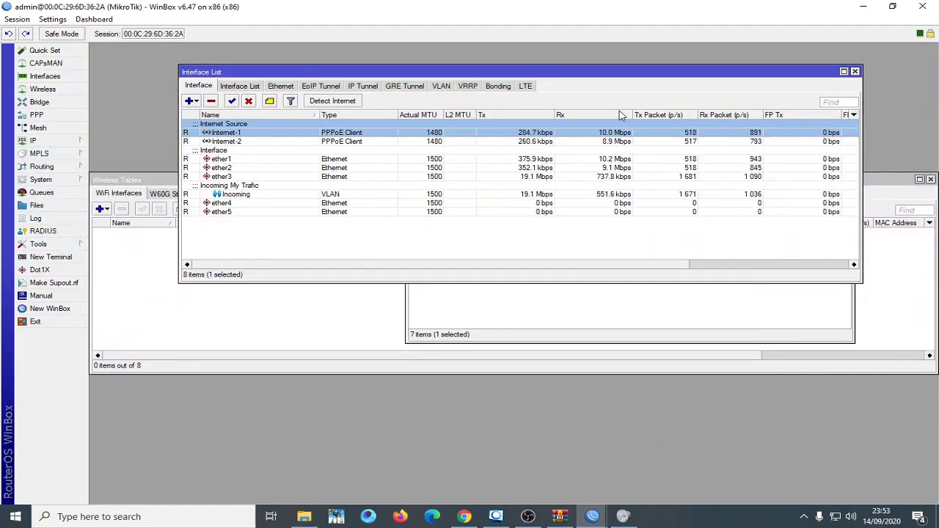
Step: Switch back to Chrome and check the download and upload phases of the repeated speed test
{"action": "key", "text": "alt+Tab"}
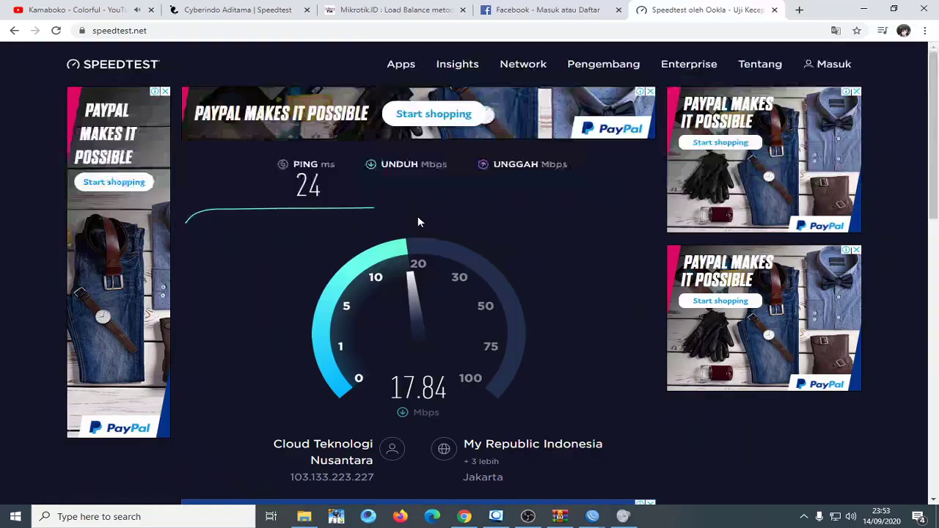
{"action": "key", "text": "alt+Tab"}
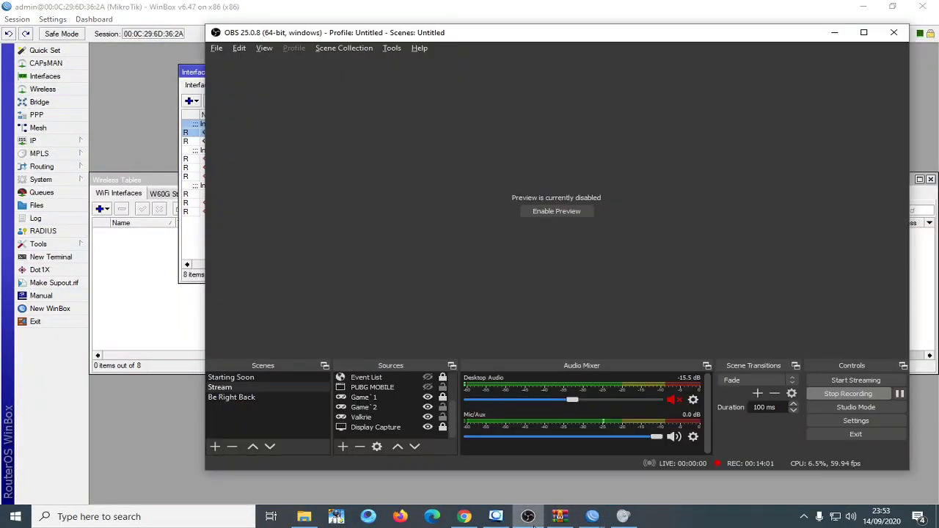
{"action": "key", "text": "alt+Tab"}
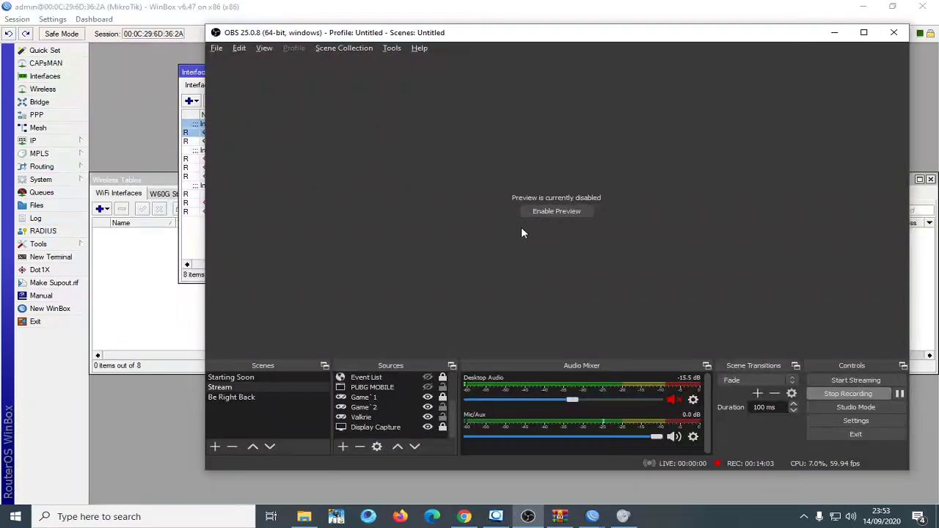
{"action": "key", "text": "alt+Tab"}
{"action": "key", "text": "Tab"}
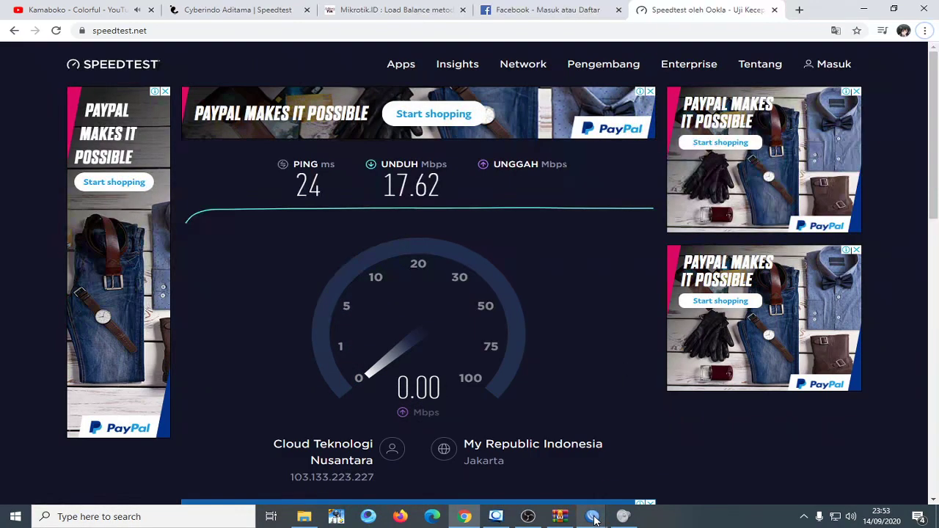
Step: Compare the Tx and Rx rates of Internet-1 and Internet-2 in WinBox with the Speedtest upload phase in Chrome
{"action": "mouse_move", "coordinate": [593, 520]}
{"action": "left_click", "coordinate": [662, 466]}
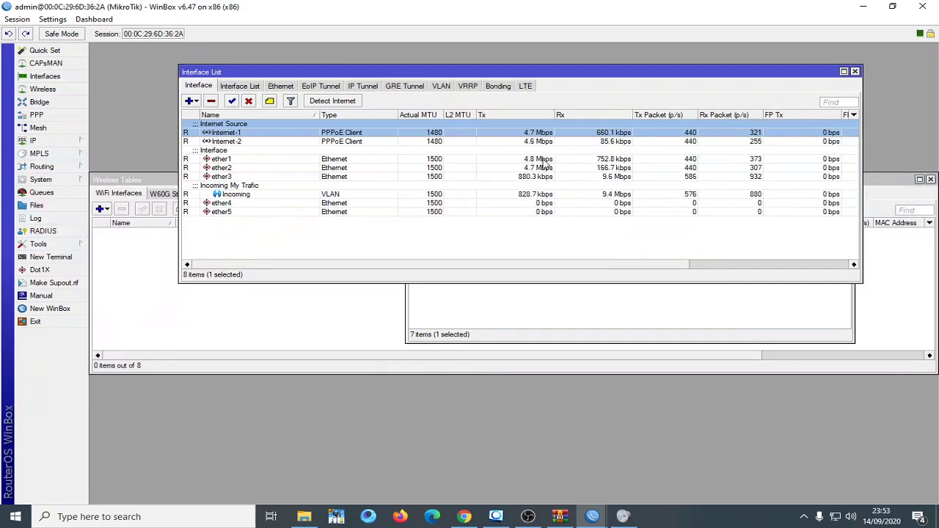
{"action": "key", "text": "alt+Tab"}
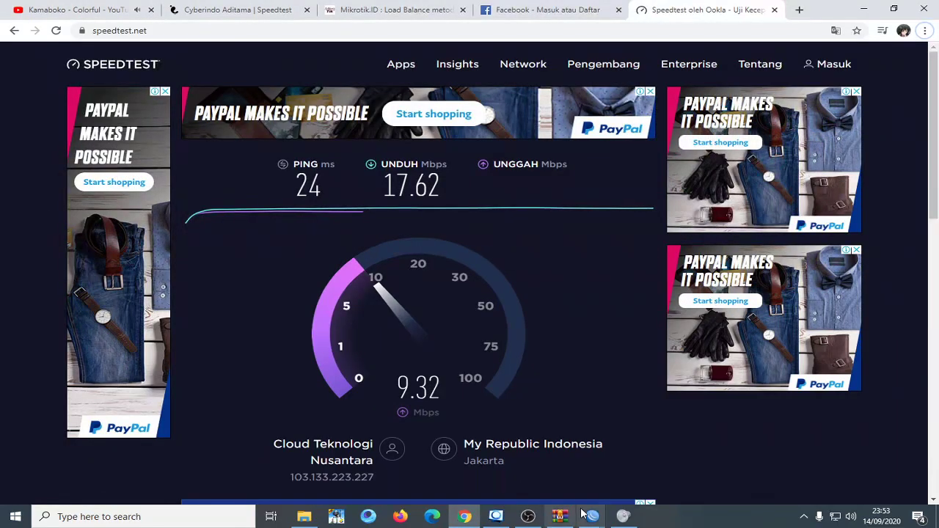
{"action": "mouse_move", "coordinate": [592, 516]}
{"action": "left_click", "coordinate": [660, 462]}
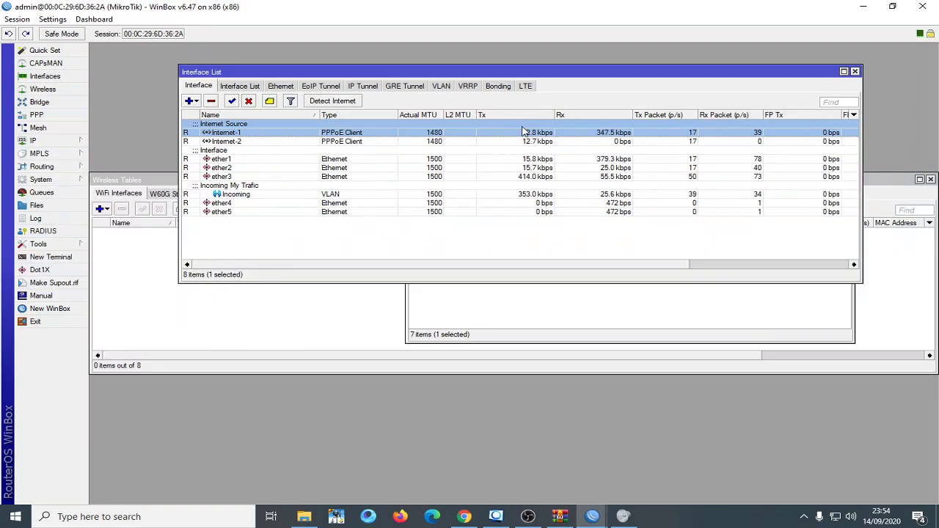
{"action": "key", "text": "alt+Tab"}
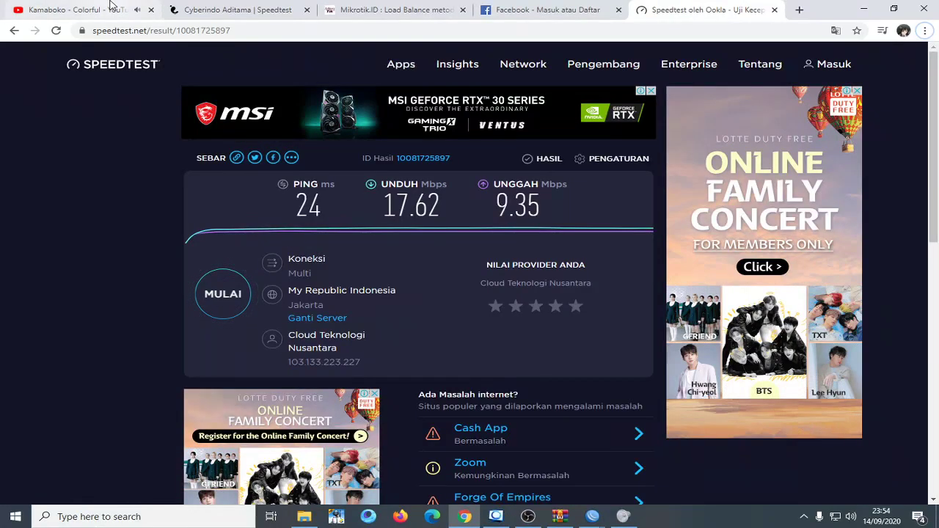
Step: Open the YouTube home page in a new tab, play the "jadi detektif xccurate dlu live amongus" livestream and skip its ad
{"action": "left_click", "coordinate": [110, 6]}
{"action": "right_click", "coordinate": [74, 59]}
{"action": "left_click", "coordinate": [88, 72]}
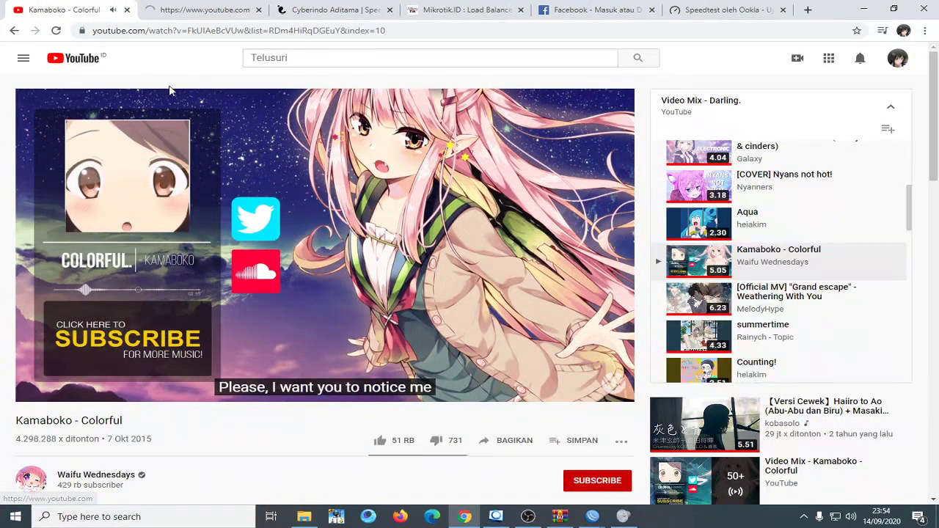
{"action": "key", "text": "ctrl+Tab"}
{"action": "key", "text": "alt+Tab"}
{"action": "key", "text": "alt+Tab"}
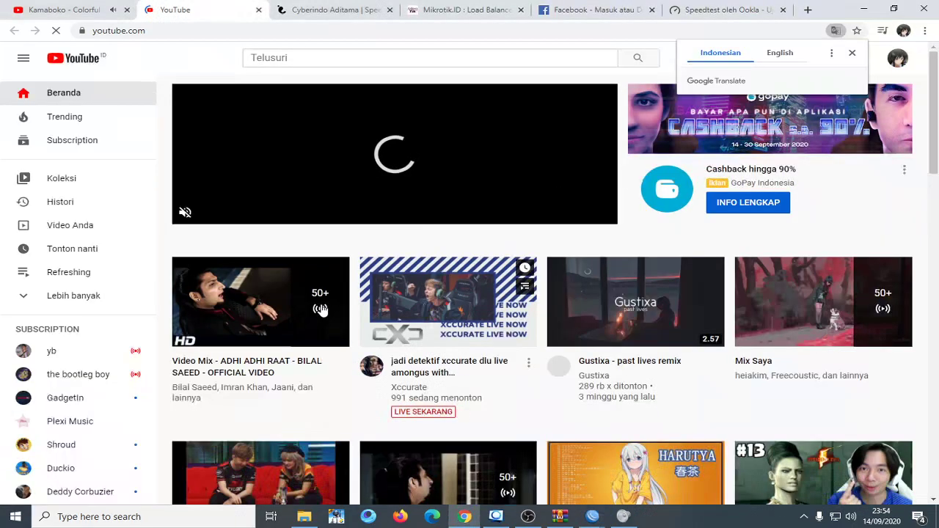
{"action": "left_click", "coordinate": [438, 372]}
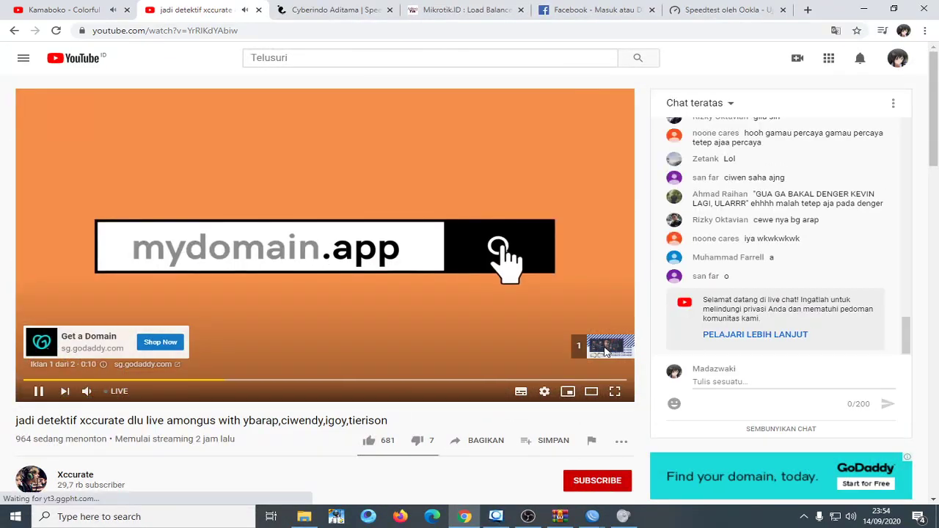
{"action": "left_click", "coordinate": [591, 348]}
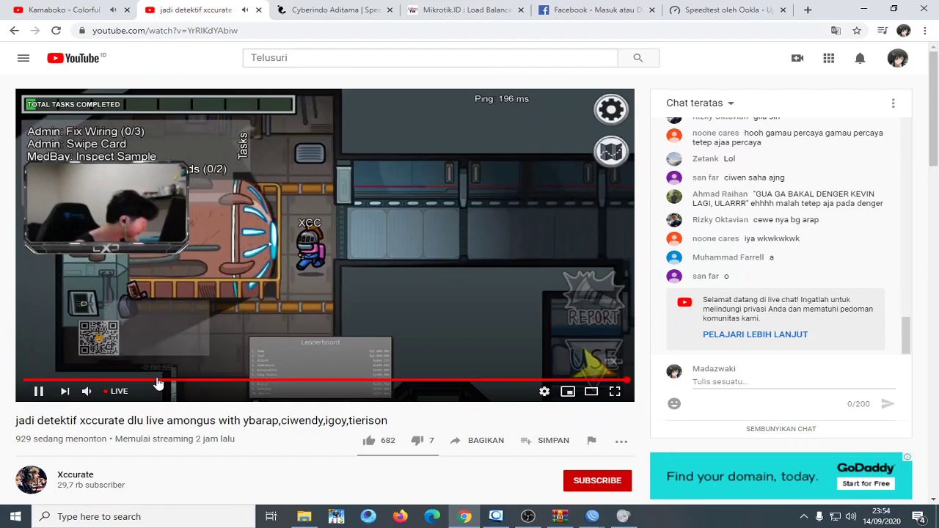
Step: Check the livestream's traffic in WinBox, and choose an HD playback quality for the stream in Chrome
{"action": "left_click", "coordinate": [544, 391]}
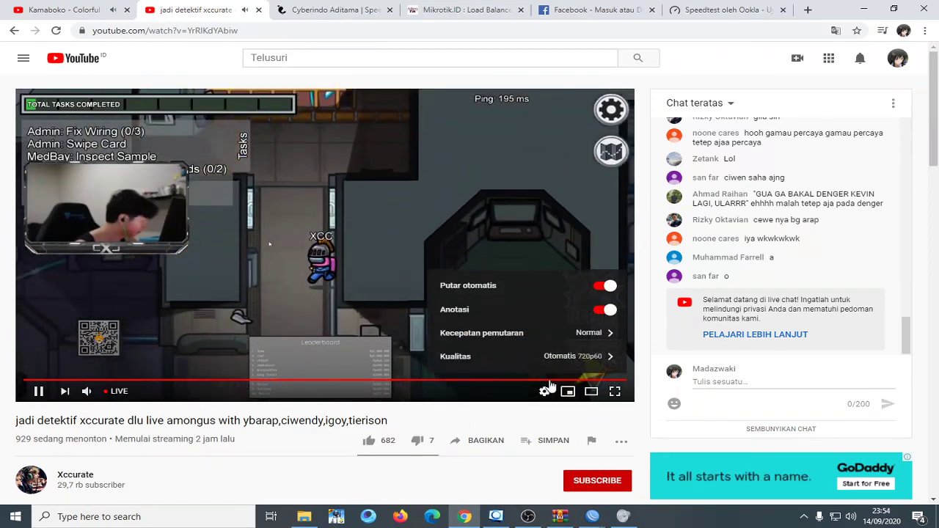
{"action": "key", "text": "alt+Tab"}
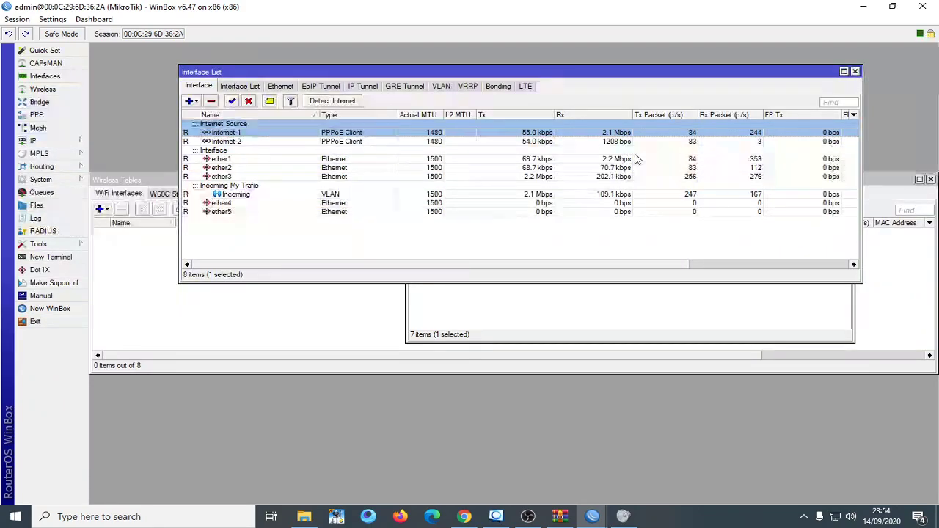
{"action": "key", "text": "alt+Tab"}
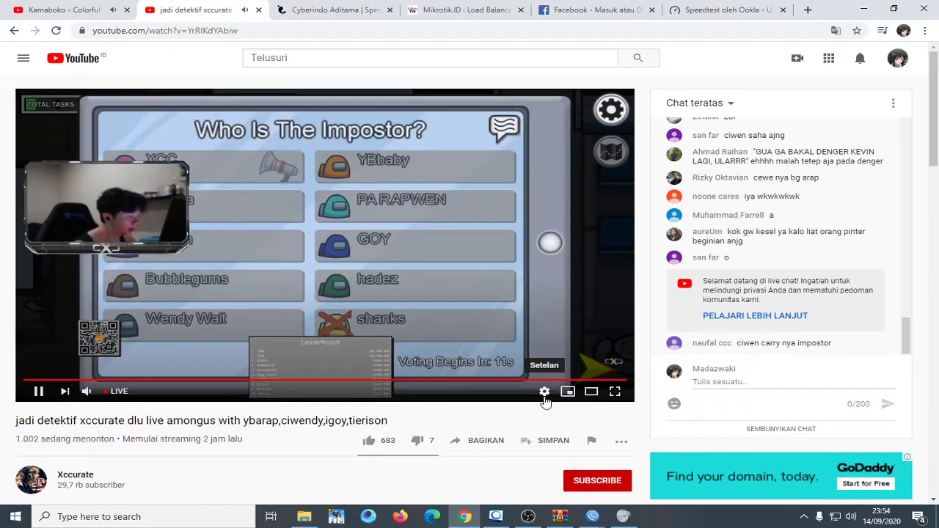
{"action": "left_click", "coordinate": [545, 391]}
{"action": "left_click", "coordinate": [549, 357]}
{"action": "left_click", "coordinate": [536, 309]}
Step: Examine in WinBox how the livestream's traffic is distributed over Internet-1 and Internet-2, and return to Chrome
{"action": "key", "text": "alt+Tab"}
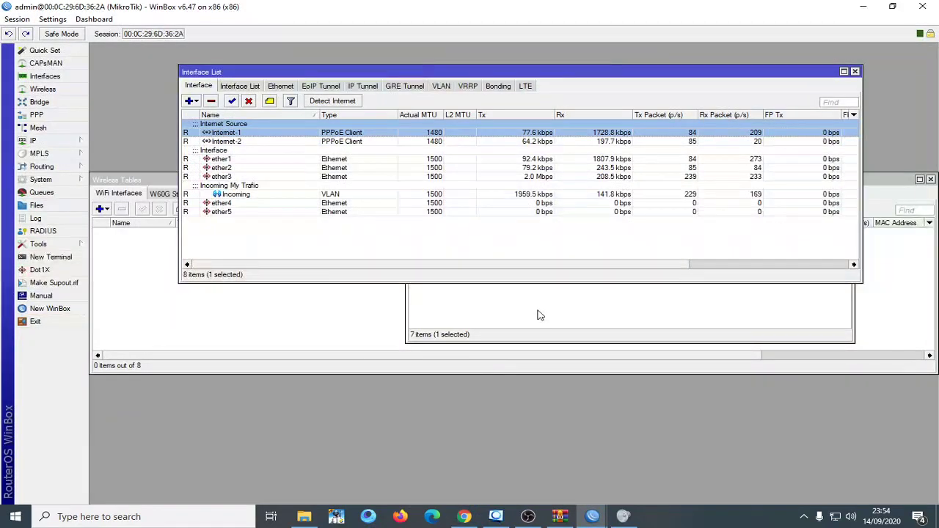
{"action": "key", "text": "alt+Tab"}
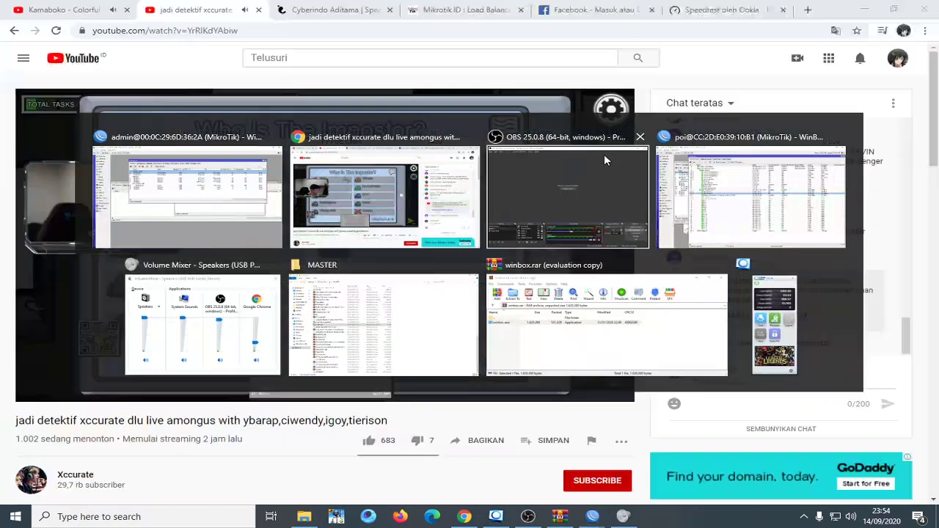
{"action": "key", "text": "alt+Tab"}
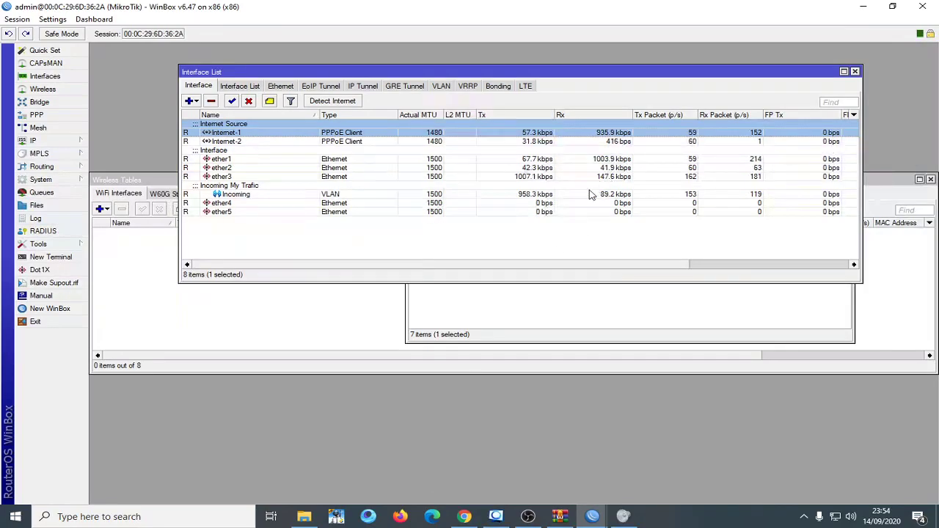
{"action": "key", "text": "alt+Tab"}
{"action": "key", "text": "alt+Tab"}
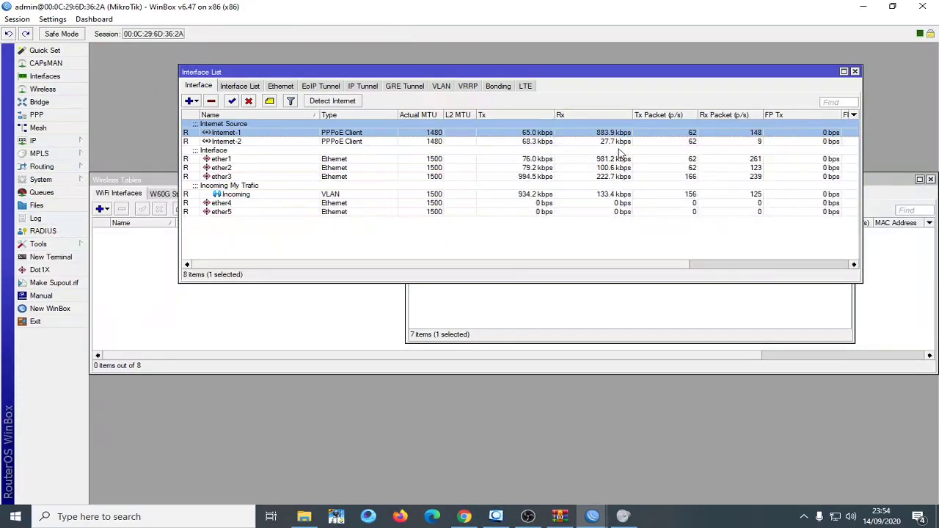
{"action": "key", "text": "alt+Tab"}
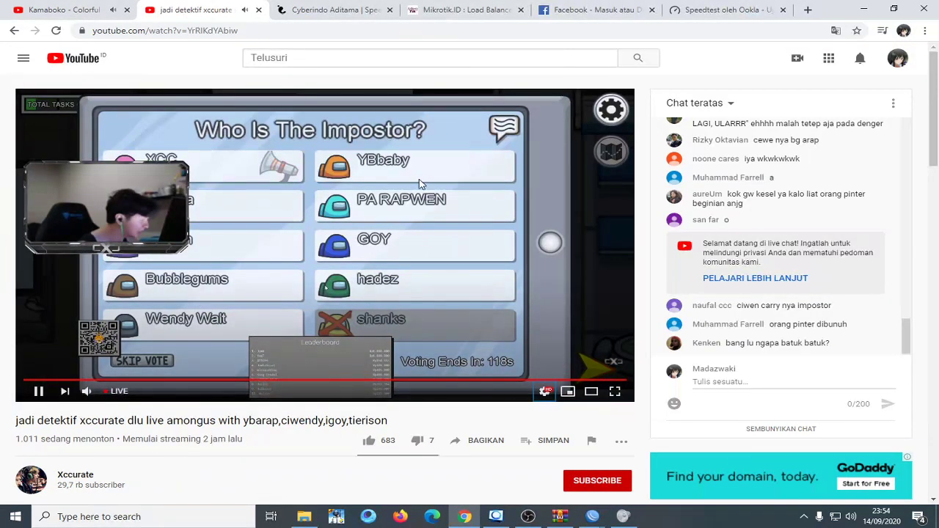
Step: Open the YouTube home page in another new tab and play the ADHI ADHI RAAT video mix
{"action": "right_click", "coordinate": [94, 65]}
{"action": "left_click", "coordinate": [124, 71]}
{"action": "left_click", "coordinate": [283, 9]}
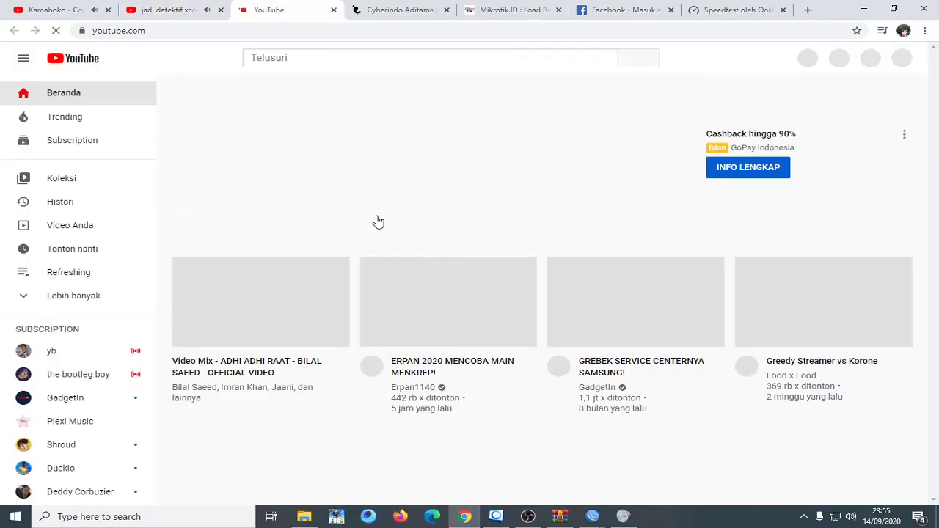
Step: Compare the Rx rates of Internet-1 and Internet-2 in WinBox while the ADHI ADHI RAAT video loads and plays in Chrome
{"action": "left_click", "coordinate": [592, 516]}
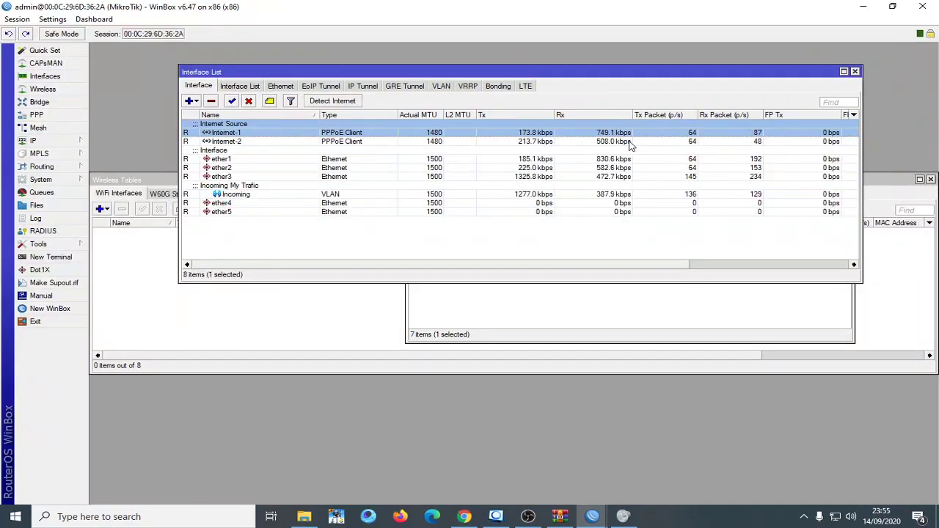
{"action": "left_click", "coordinate": [614, 141]}
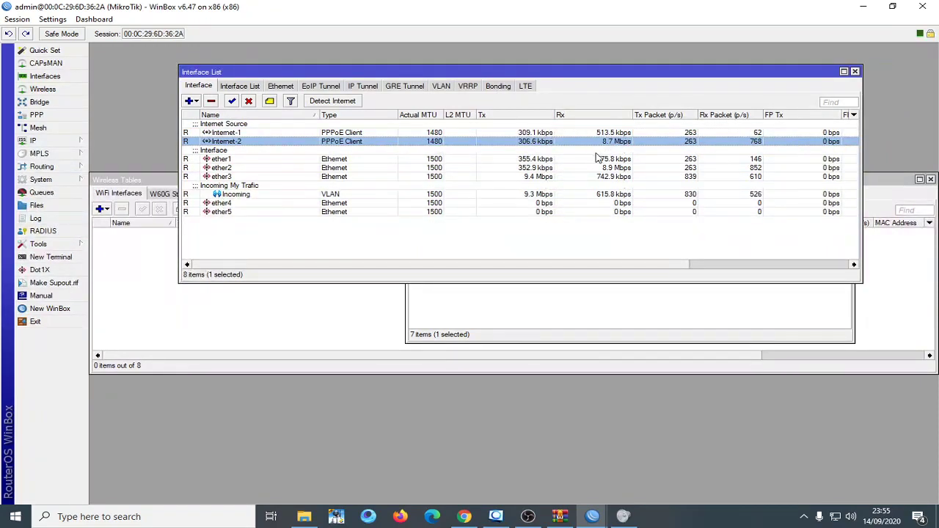
{"action": "key", "text": "alt+Tab"}
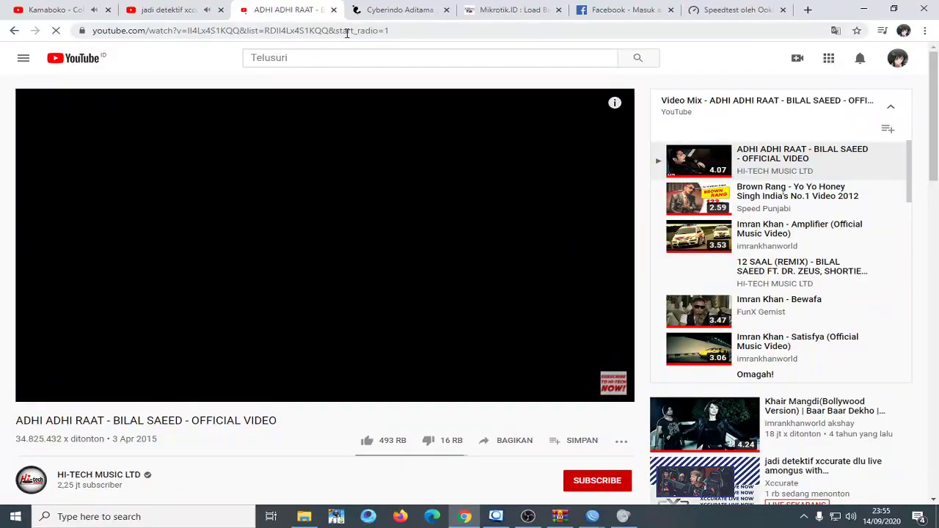
{"action": "key", "text": "alt+Tab"}
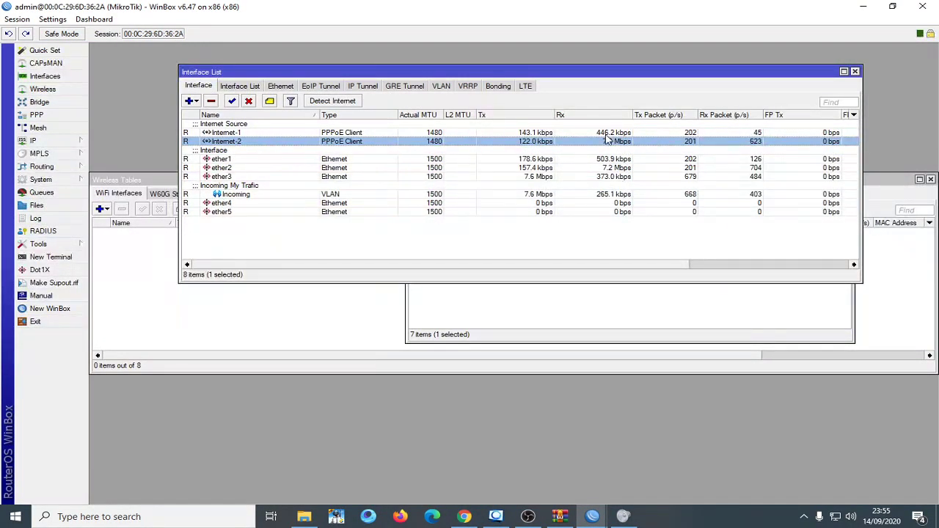
{"action": "key", "text": "alt+Tab"}
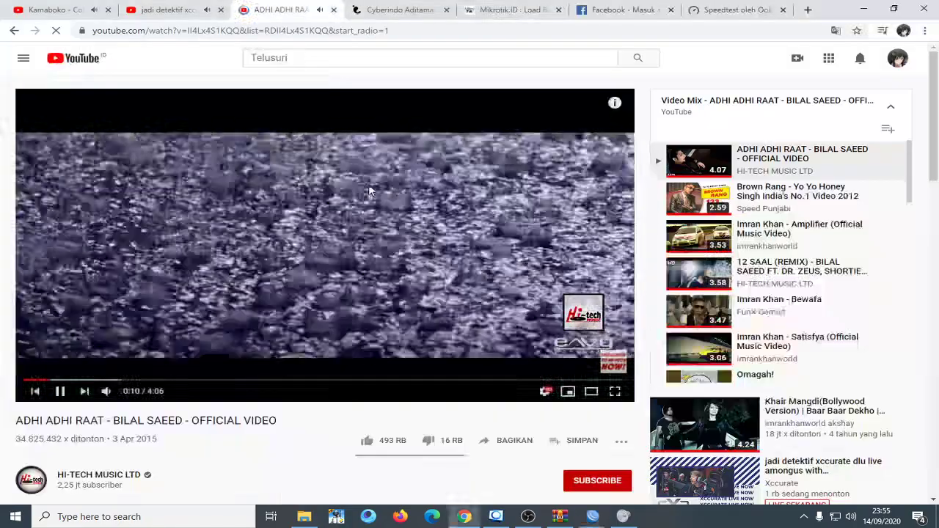
{"action": "key", "text": "alt+Tab"}
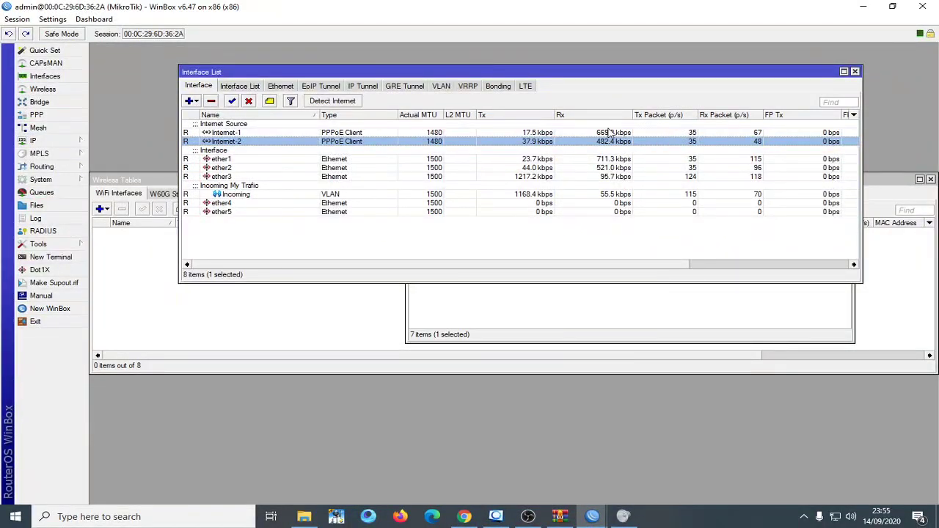
{"action": "key", "text": "alt+Tab"}
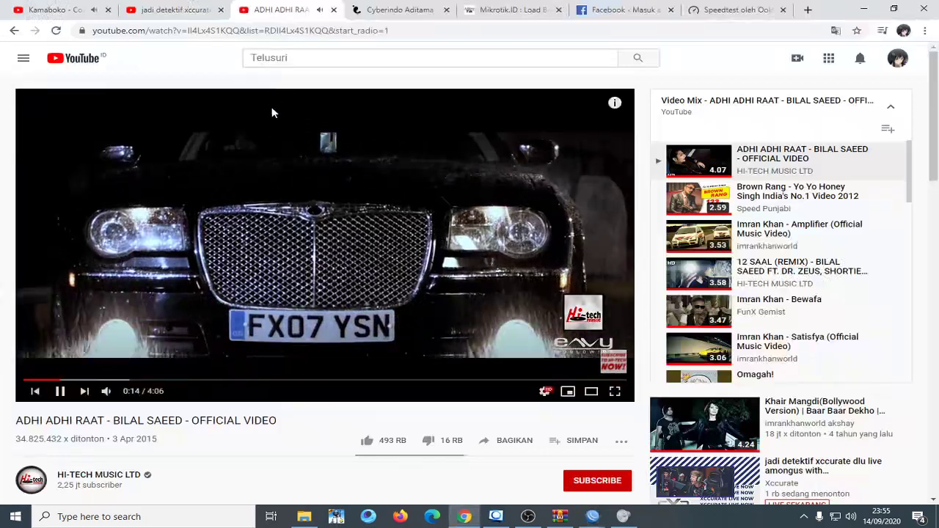
{"action": "key", "text": "alt+Tab"}
{"action": "left_click", "coordinate": [639, 133]}
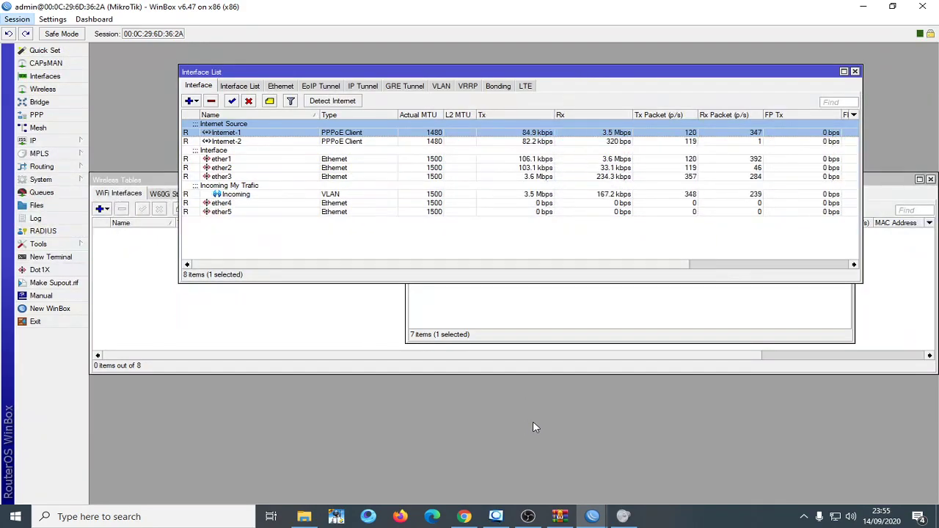
Step: Switch to Chrome, close the ADHI ADHI RAAT video tab, and bring up the OBS window
{"action": "key", "text": "alt+Tab"}
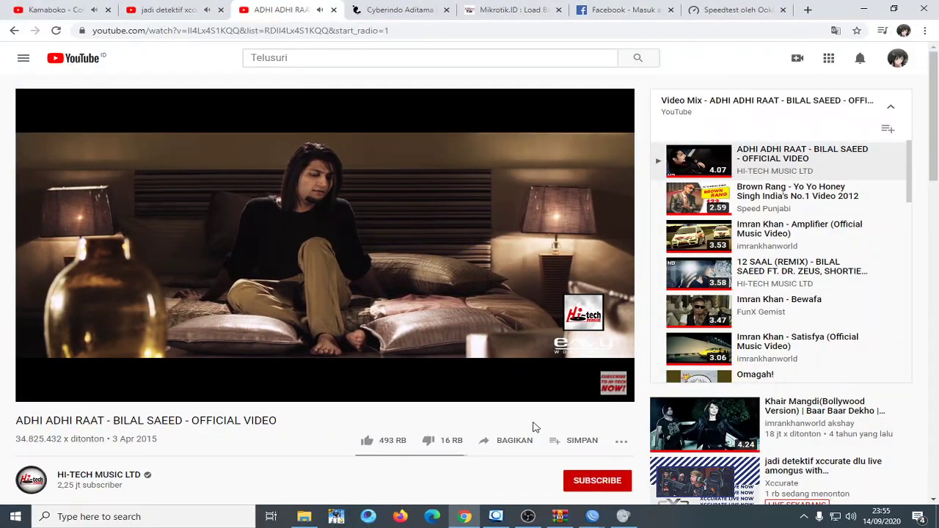
{"action": "left_click", "coordinate": [334, 13]}
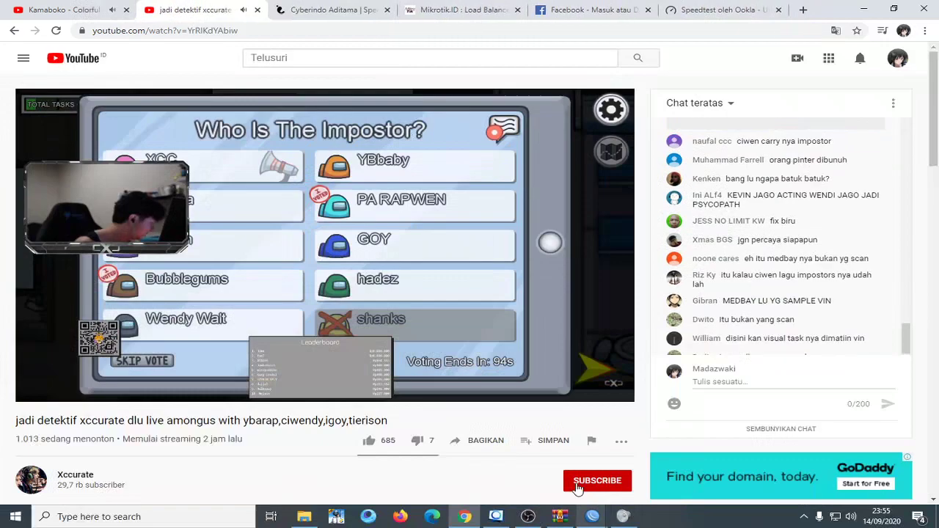
{"action": "left_click", "coordinate": [522, 518]}
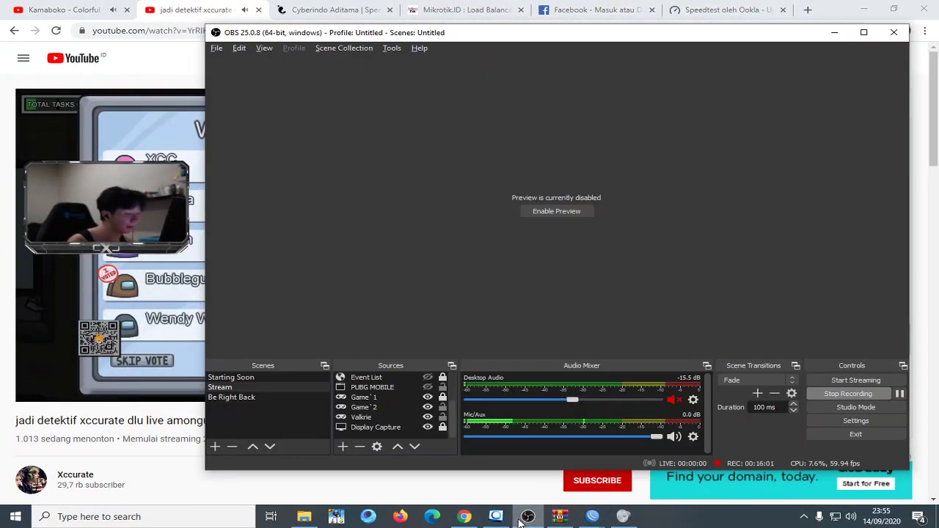